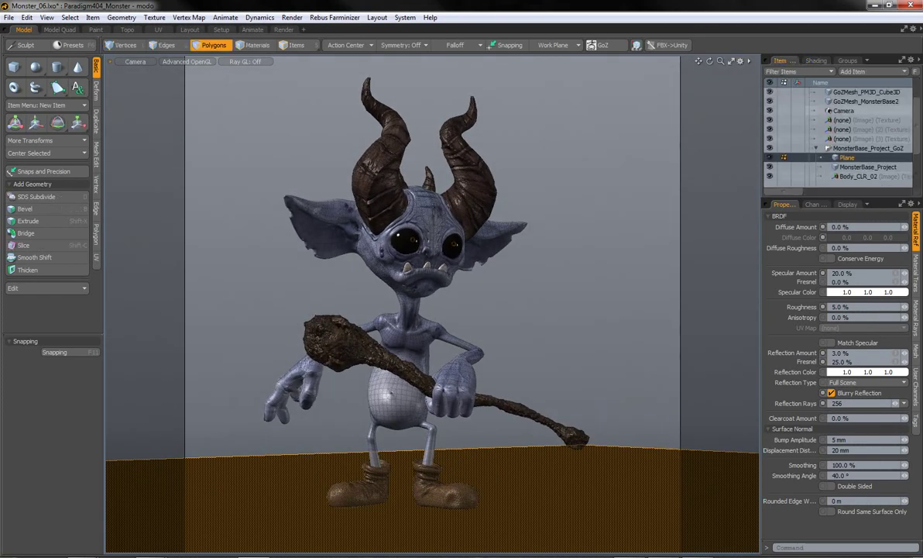
Step: Set the render camera's focal length to 25 mm
{"action": "left_click", "coordinate": [843, 110]}
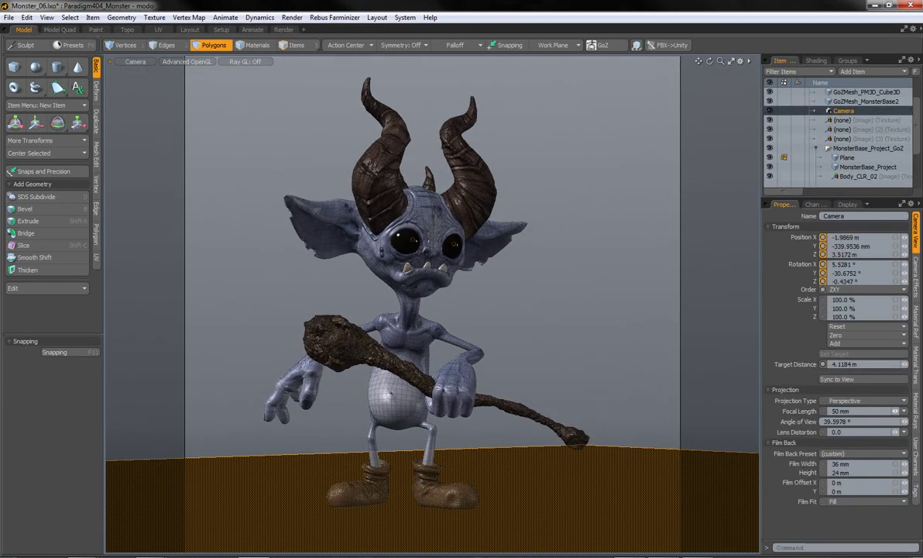
{"action": "key", "text": "Return"}
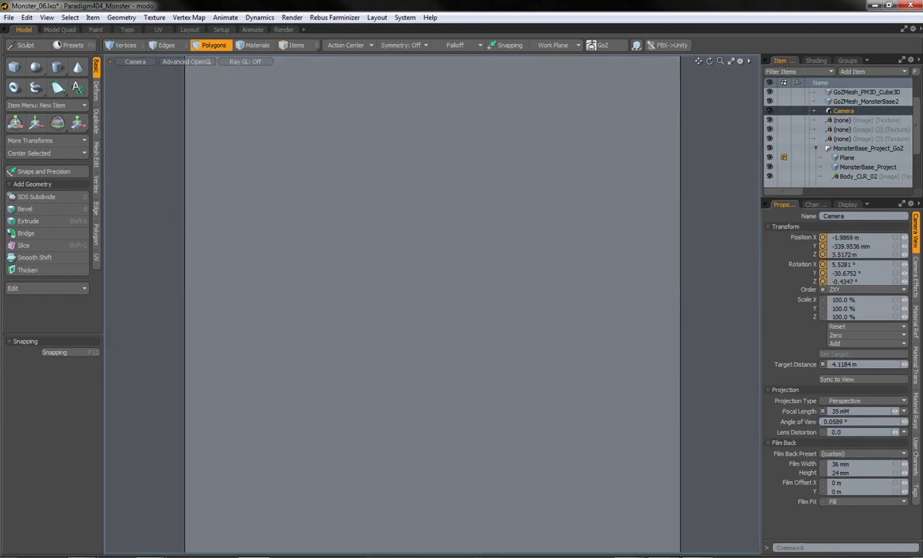
{"action": "type", "text": "35mm"}
{"action": "key", "text": "Return"}
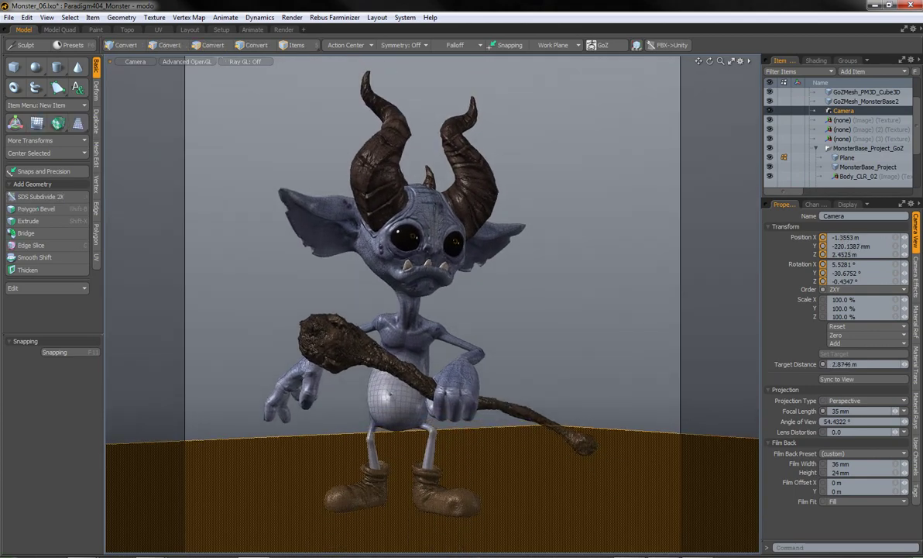
{"action": "type", "text": "25mm"}
{"action": "key", "text": "Return"}
Step: Set the render frame width to 600 pixels and begin saving under a new name
{"action": "scroll", "coordinate": [431, 303], "scroll_direction": "up", "scroll_amount": 5}
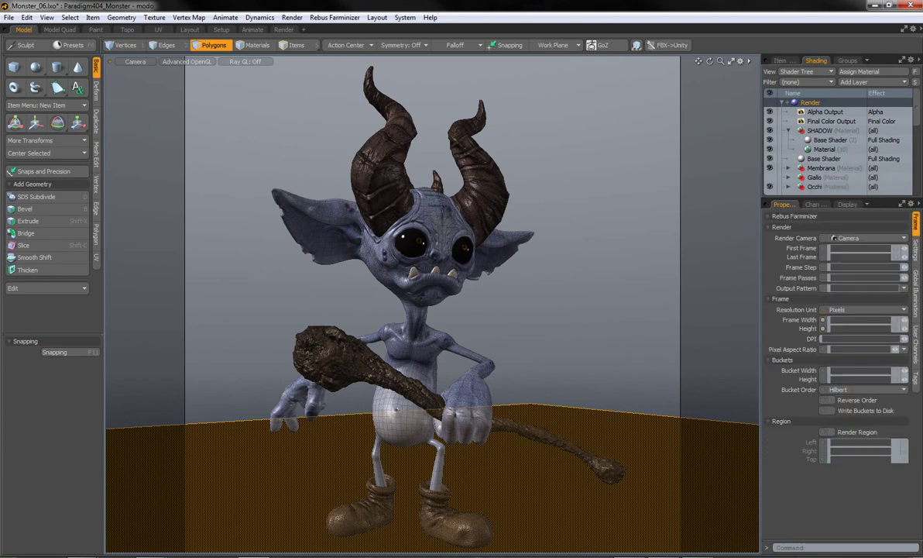
{"action": "type", "text": "1700"}
{"action": "key", "text": "Return"}
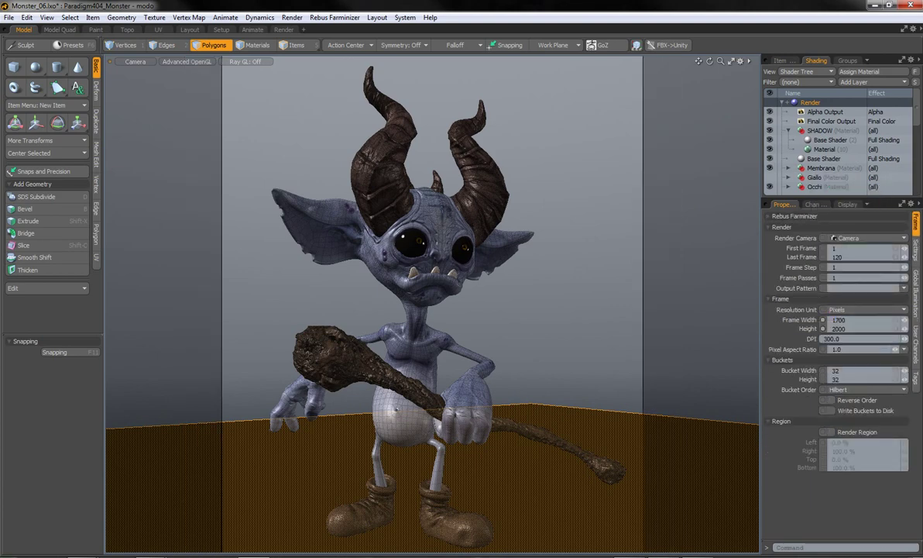
{"action": "type", "text": "600"}
{"action": "key", "text": "Return"}
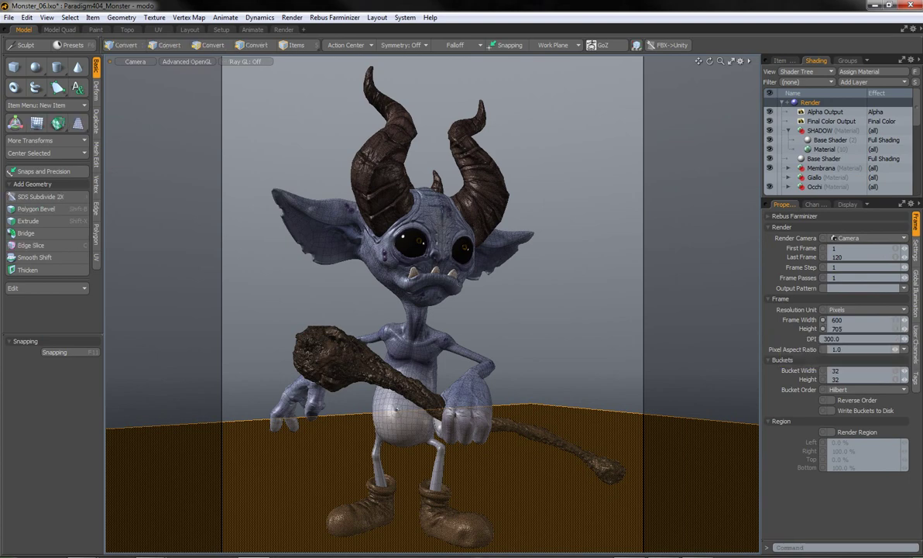
{"action": "key", "text": "ctrl+shift+s"}
Step: Save the scene as Monster_07.lxo and widen the render layout's item lists
{"action": "key", "text": "Return"}
{"action": "left_click", "coordinate": [212, 34]}
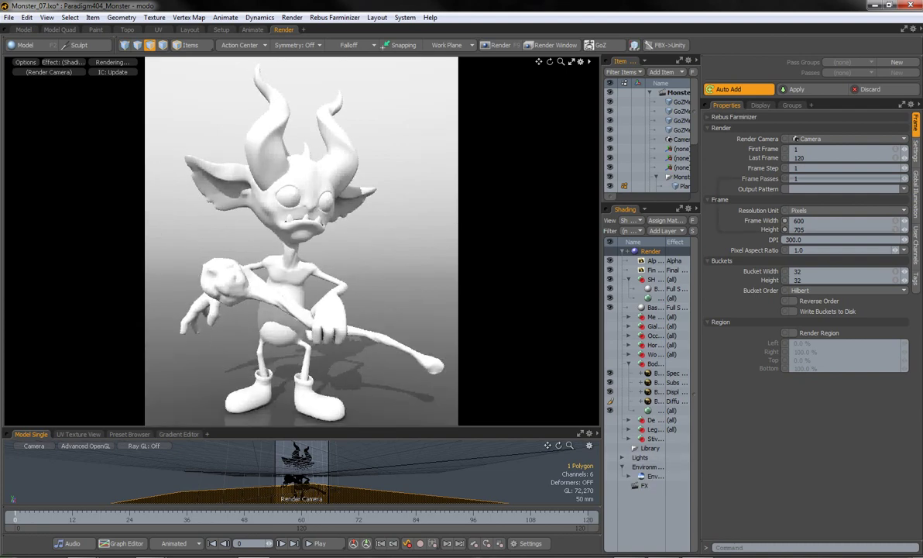
{"action": "left_click_drag", "start_coordinate": [700, 332], "coordinate": [747, 331]}
Step: Make the Environment invisible to the camera and bring up the Assemblies library
{"action": "left_click", "coordinate": [671, 484]}
{"action": "left_click", "coordinate": [853, 128]}
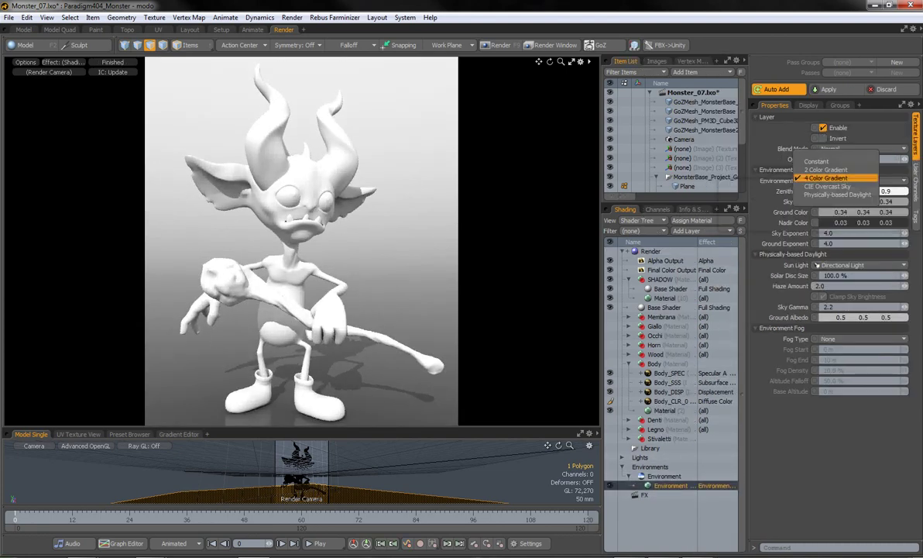
{"action": "left_click", "coordinate": [664, 475]}
{"action": "left_click", "coordinate": [815, 142]}
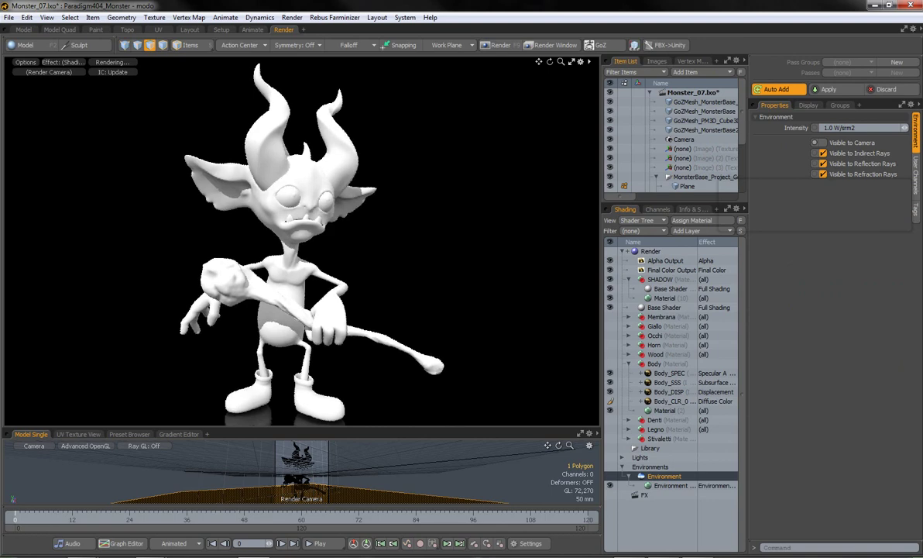
{"action": "left_click", "coordinate": [628, 457]}
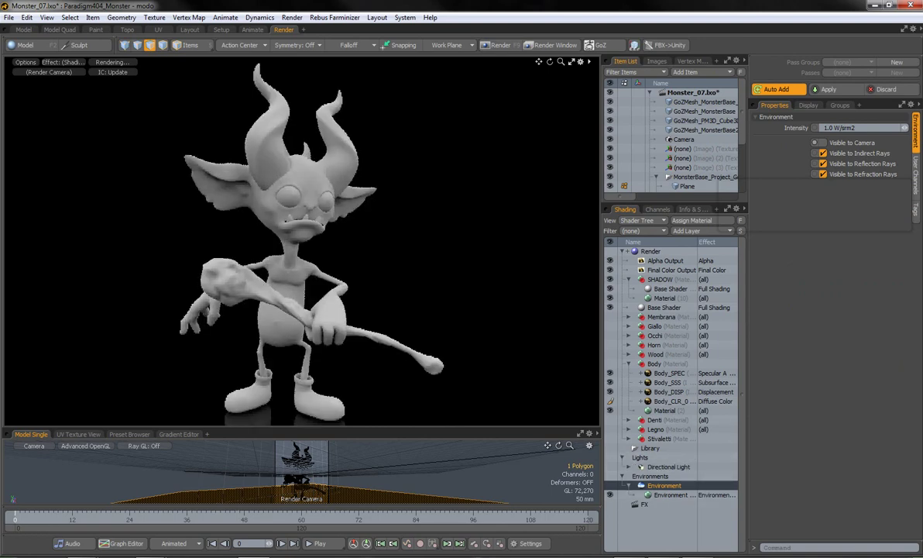
{"action": "left_click", "coordinate": [189, 30]}
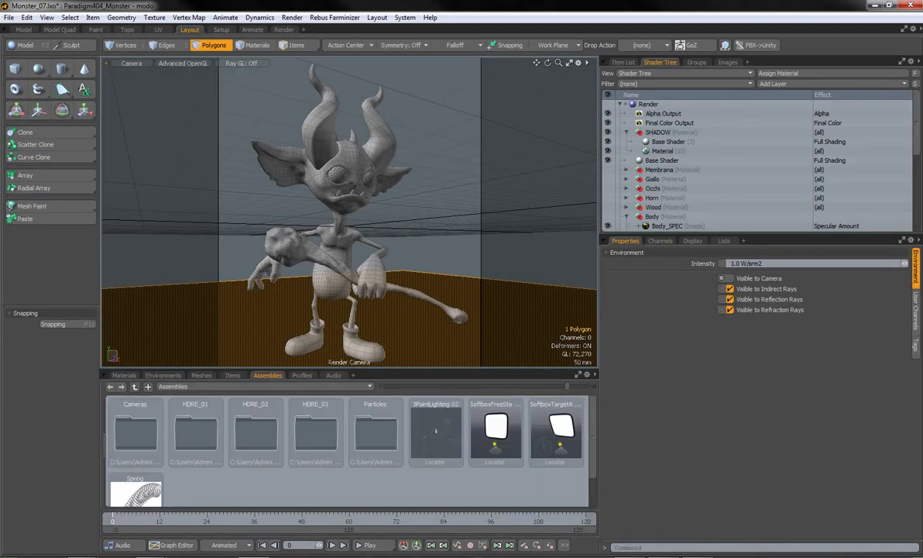
Step: Add the 3PointLighting 02 assembly and view the whole scene in perspective
{"action": "double_click", "coordinate": [436, 431]}
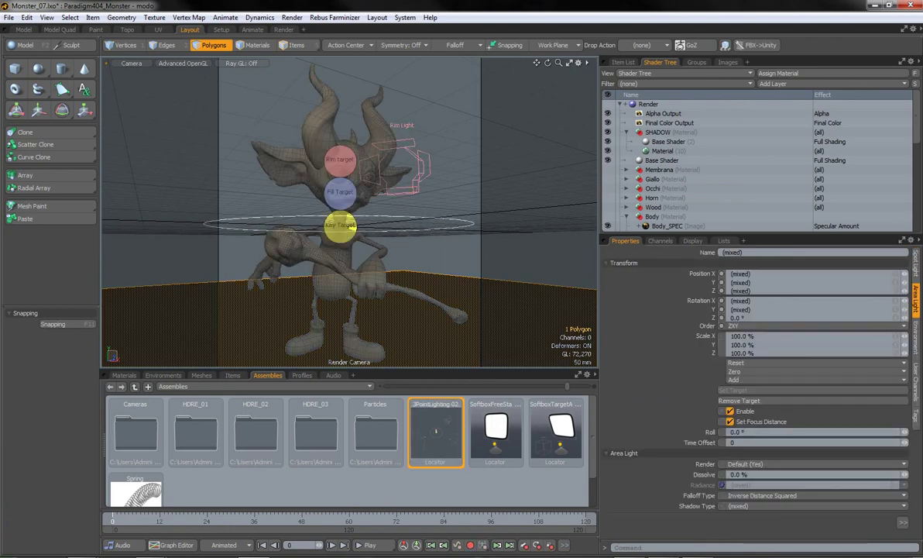
{"action": "left_click", "coordinate": [131, 62]}
{"action": "left_click", "coordinate": [134, 11]}
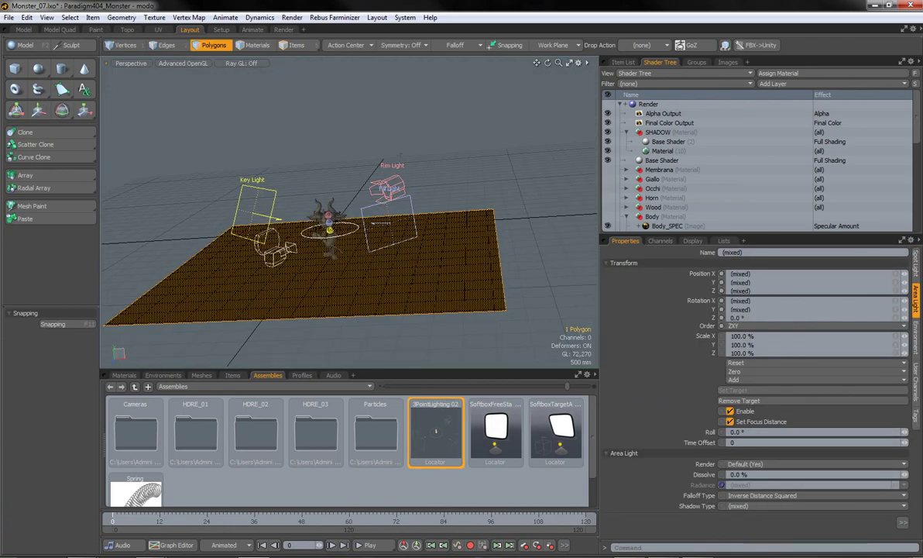
Step: Scale the 3 Point Master Locator up to 173% around the monster
{"action": "key", "text": "5"}
{"action": "left_click", "coordinate": [330, 226]}
{"action": "key", "text": "y"}
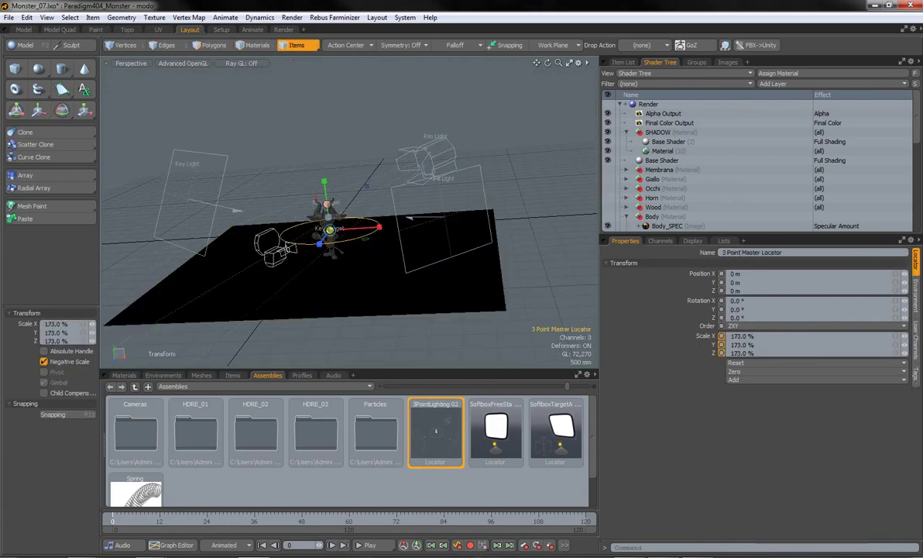
{"action": "left_click_drag", "start_coordinate": [331, 226], "coordinate": [413, 220]}
{"action": "left_click", "coordinate": [413, 219]}
{"action": "left_click", "coordinate": [193, 201]}
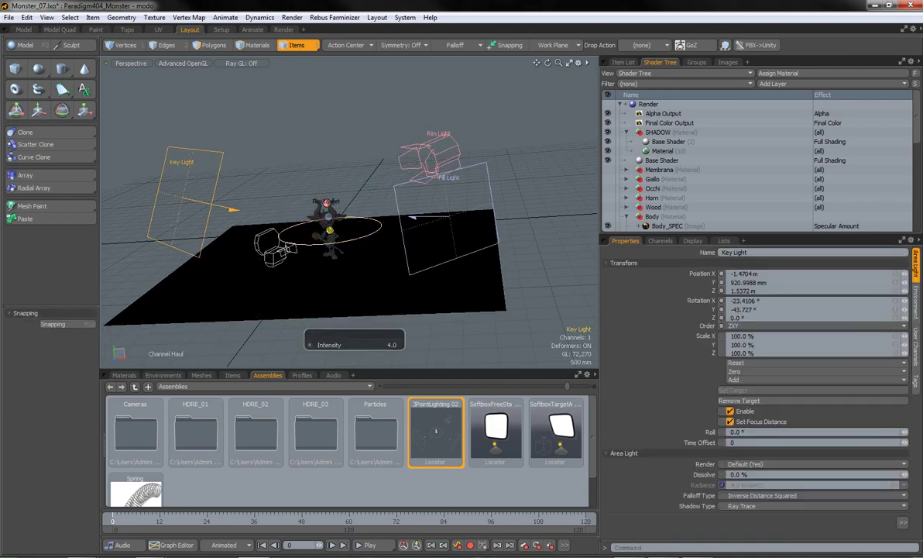
{"action": "left_click", "coordinate": [284, 29]}
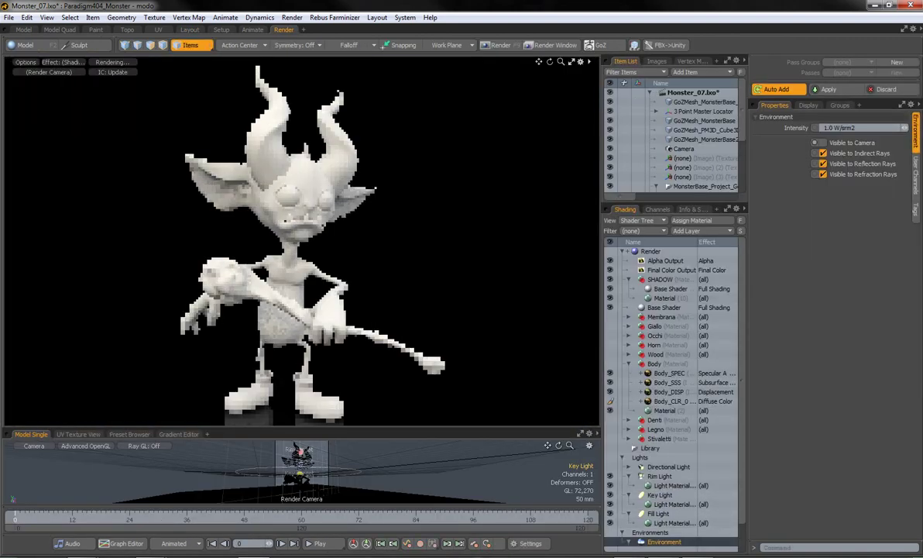
Step: Darken the environment's zenith colour to 0.04
{"action": "left_click", "coordinate": [632, 541]}
{"action": "left_click", "coordinate": [671, 532]}
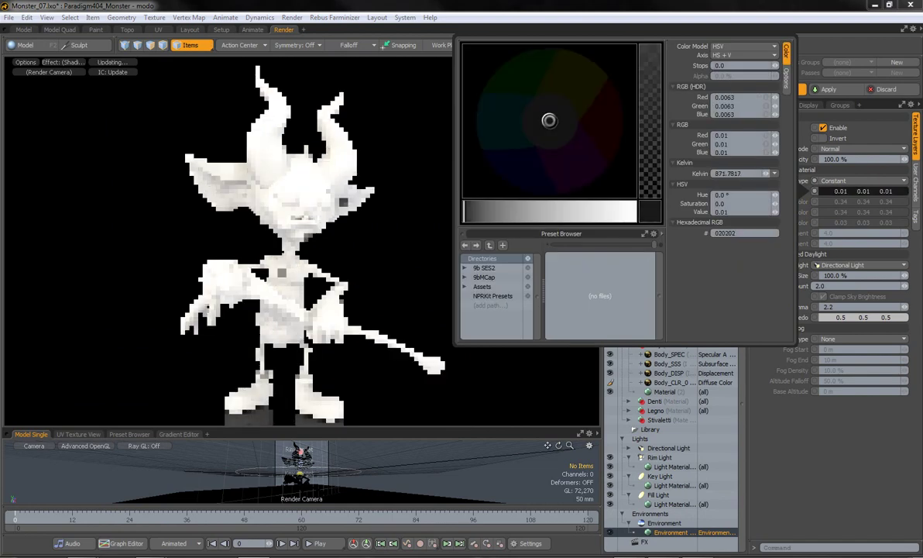
{"action": "left_click", "coordinate": [589, 208]}
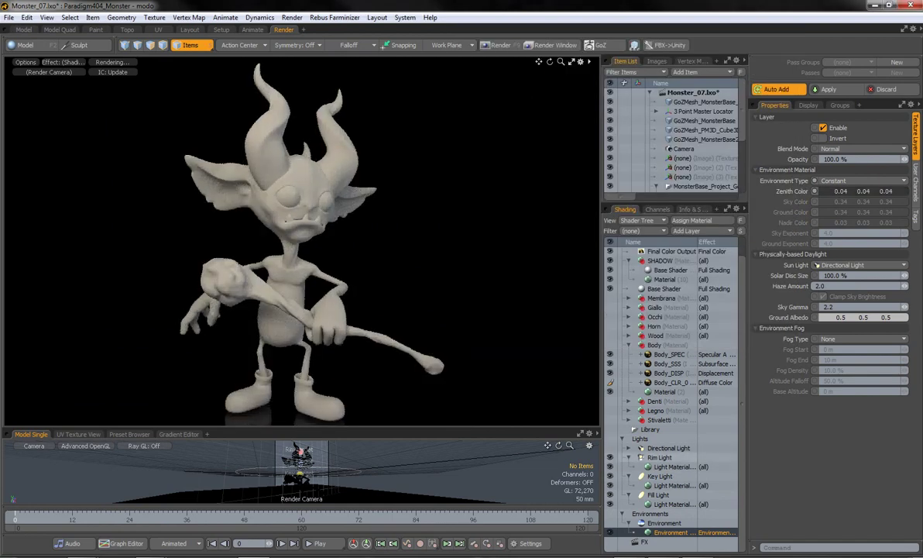
Step: Show lights in the enlarged lower viewport and set the Rim Light intensity to 6
{"action": "left_click", "coordinate": [659, 457]}
{"action": "left_click_drag", "start_coordinate": [300, 428], "coordinate": [300, 308]}
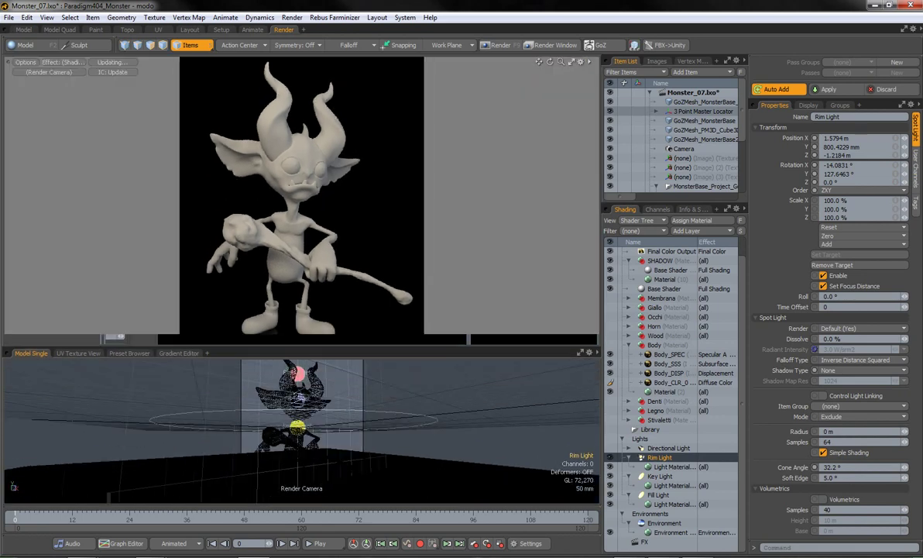
{"action": "left_click", "coordinate": [589, 324]}
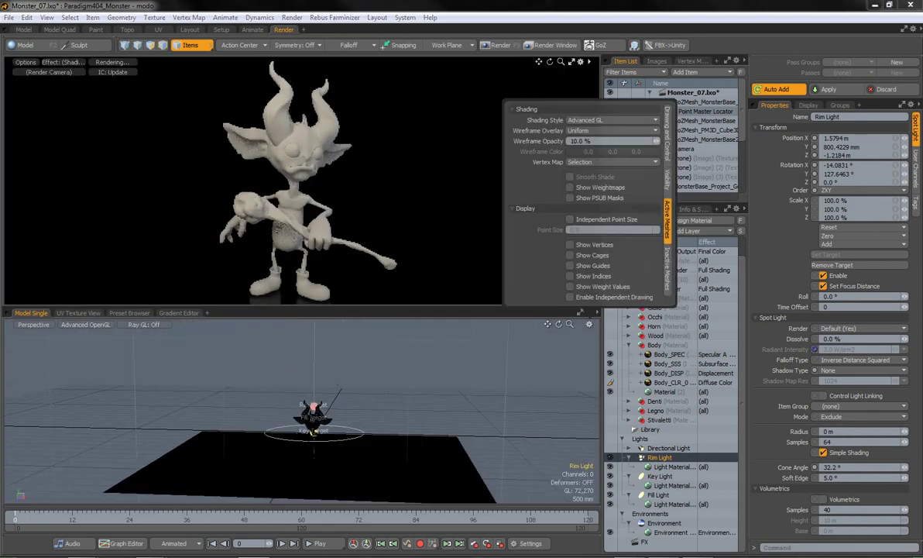
{"action": "left_click", "coordinate": [622, 177]}
{"action": "left_click", "coordinate": [546, 119]}
{"action": "type", "text": "6"}
{"action": "key", "text": "Return"}
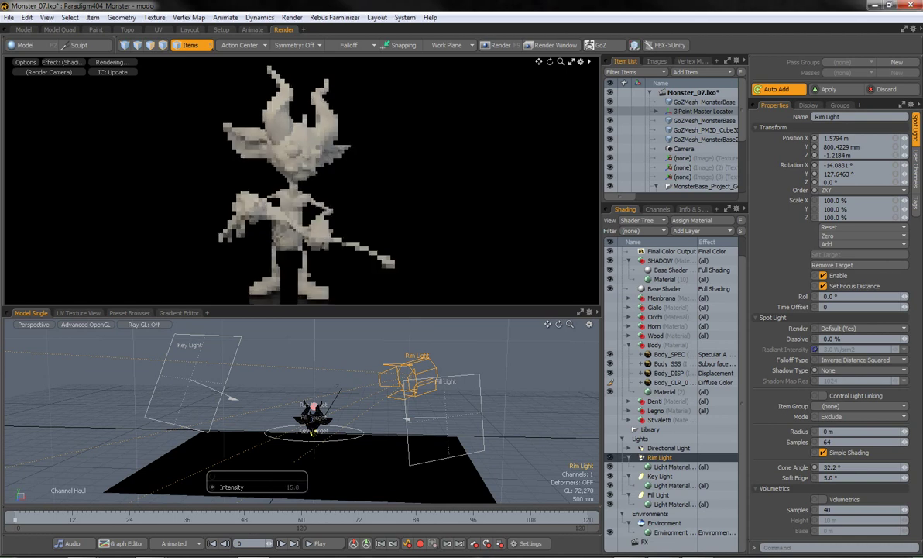
Step: Give the Rim Light ray-traced shadows and raise its intensity to 200
{"action": "left_click", "coordinate": [203, 426]}
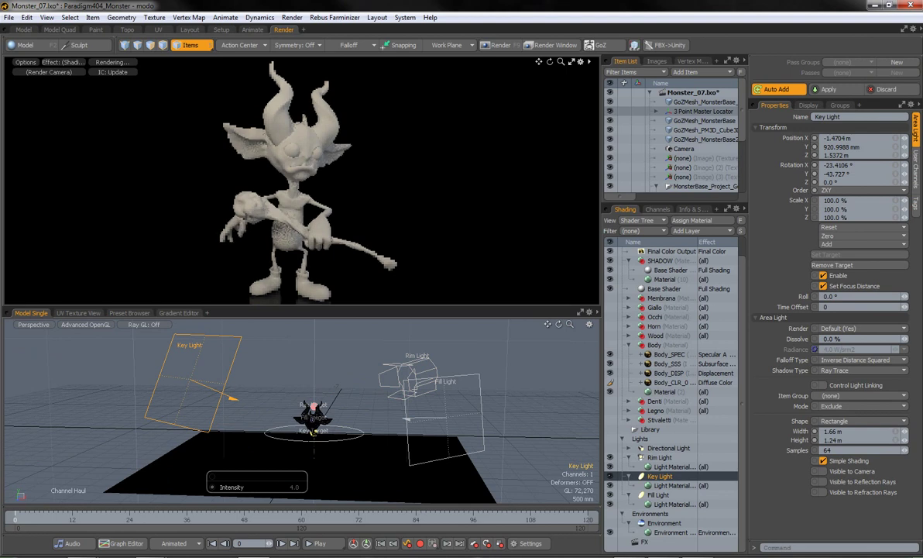
{"action": "left_click", "coordinate": [411, 376]}
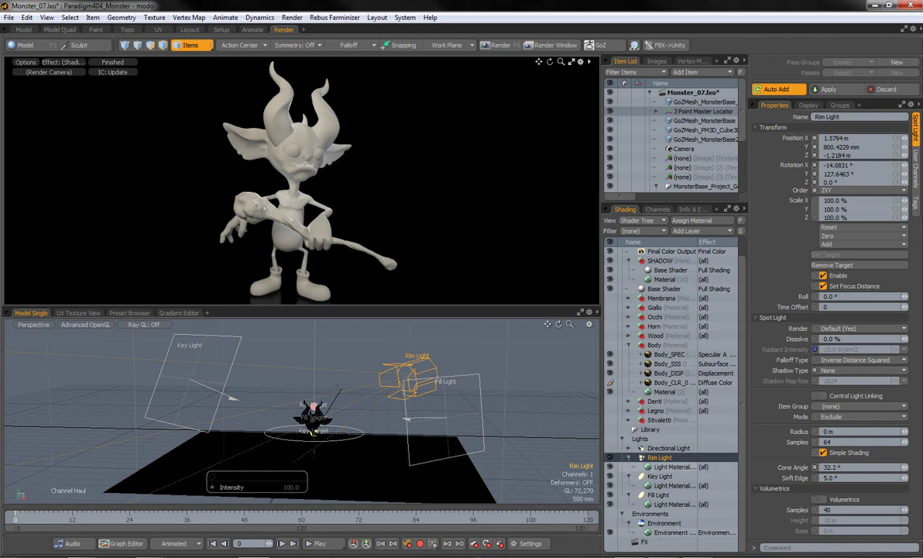
{"action": "left_click", "coordinate": [860, 370]}
{"action": "left_click", "coordinate": [790, 355]}
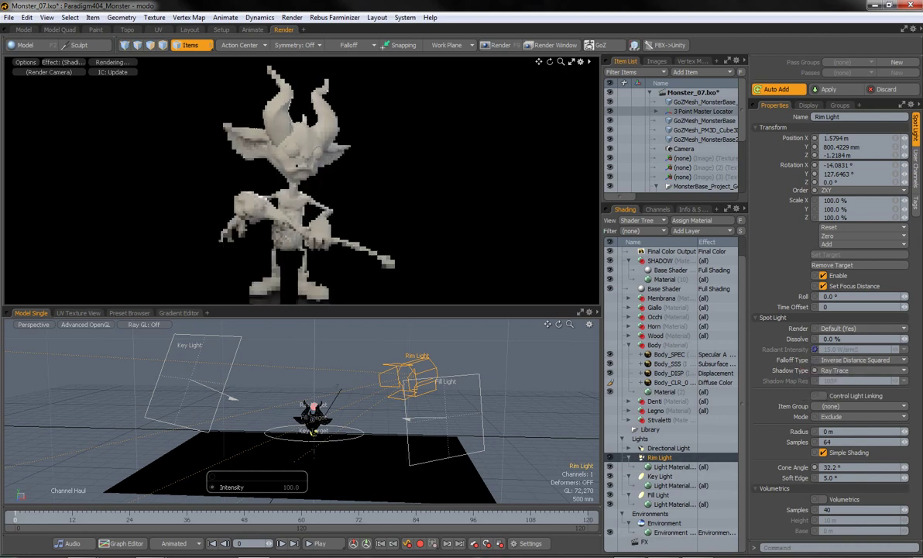
{"action": "type", "text": "200"}
{"action": "key", "text": "Return"}
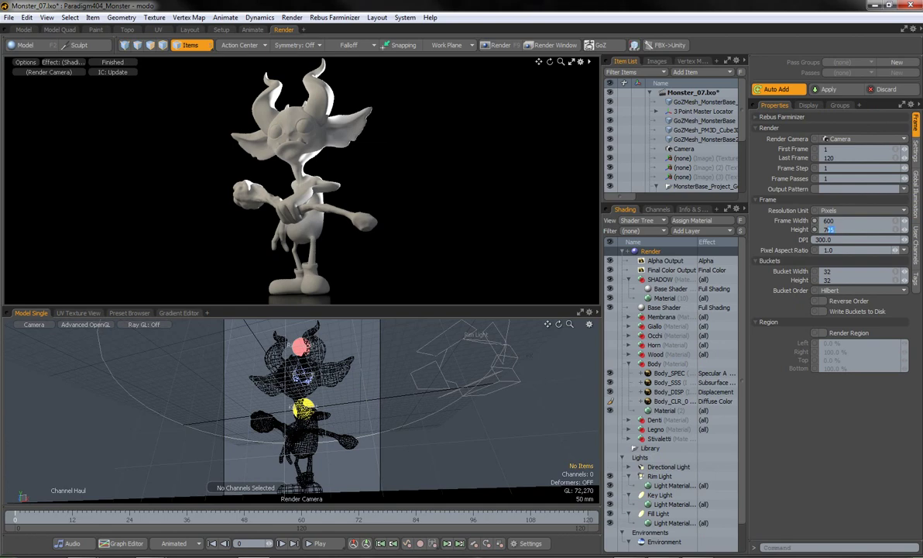
Step: Set the render frame height to 750 and the Rim Light's volumetric height to 4 m
{"action": "type", "text": "50"}
{"action": "key", "text": "Return"}
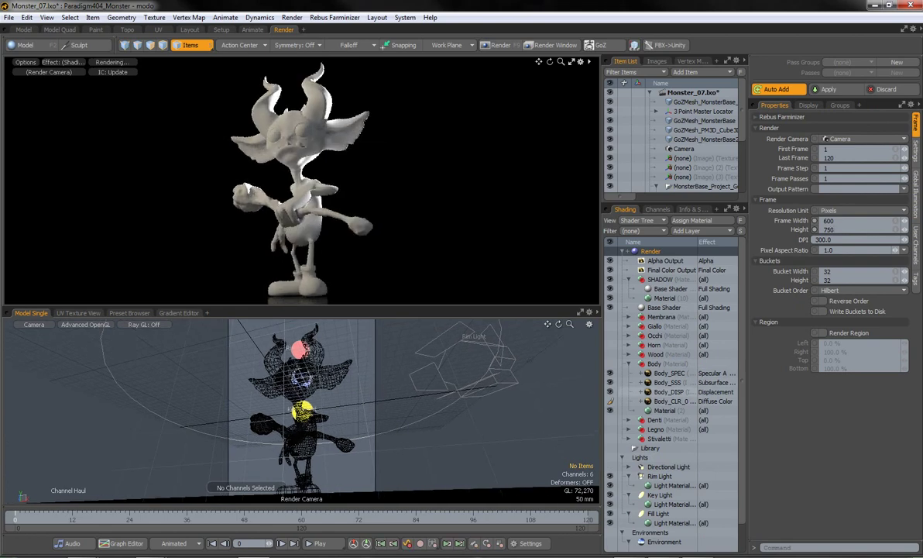
{"action": "left_click", "coordinate": [659, 475]}
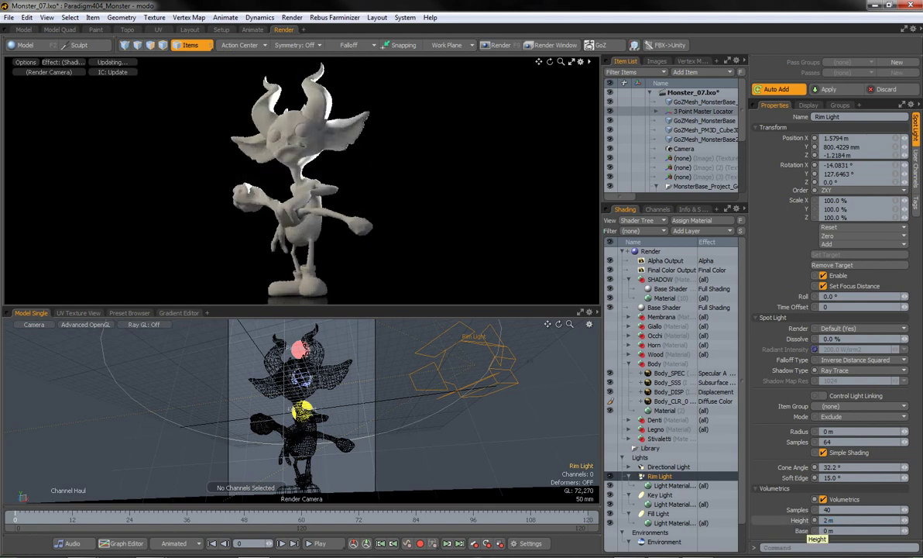
{"action": "type", "text": "4"}
{"action": "key", "text": "Return"}
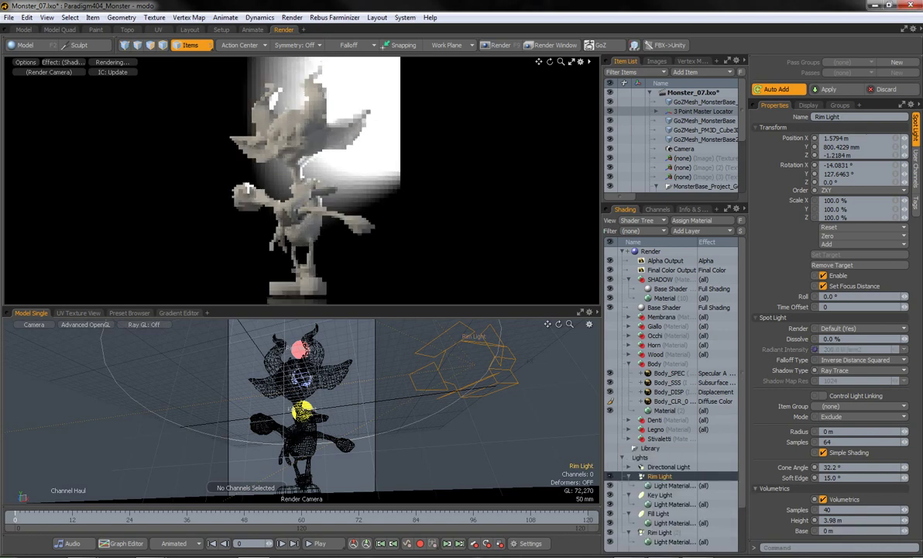
Step: Give Rim Light (2) 5 m volumetric height, -76.08° X rotation and 1.0 W/srm2 intensity
{"action": "left_click", "coordinate": [659, 532]}
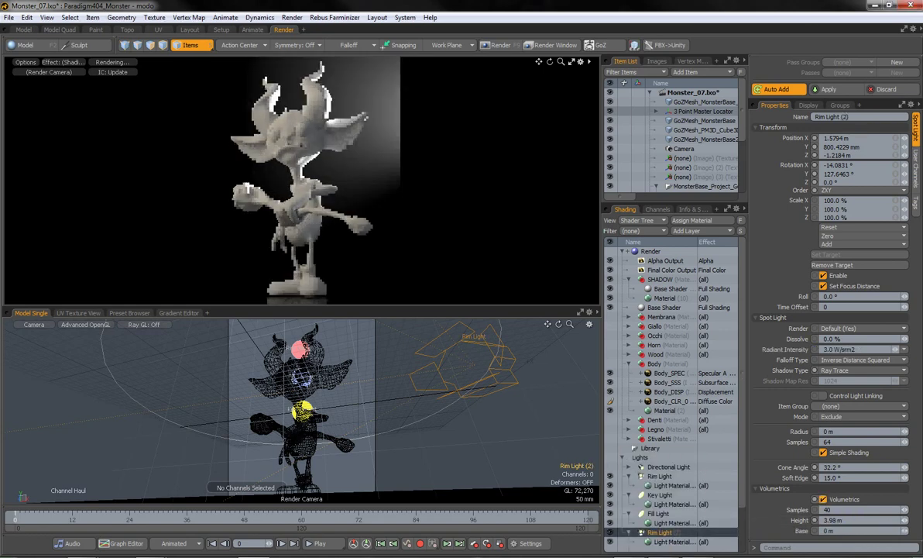
{"action": "type", "text": "5"}
{"action": "key", "text": "Return"}
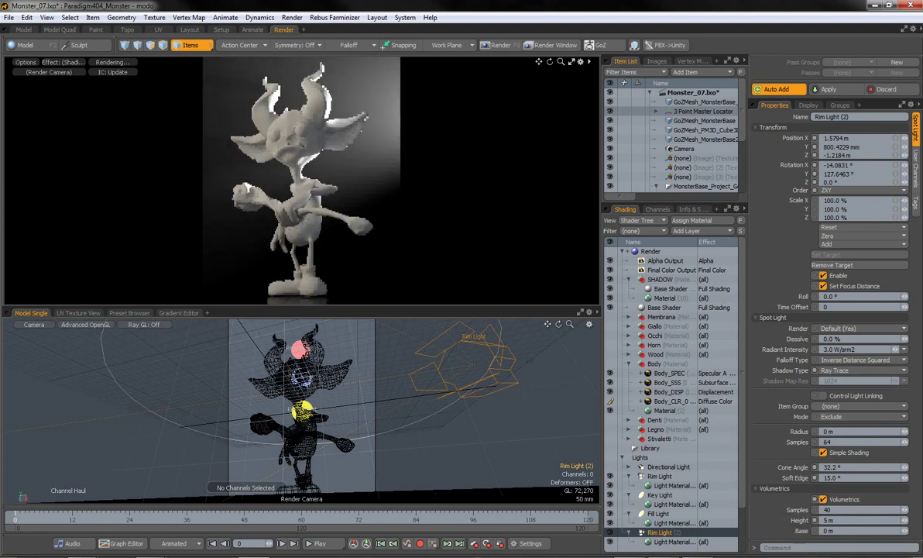
{"action": "key", "text": "y"}
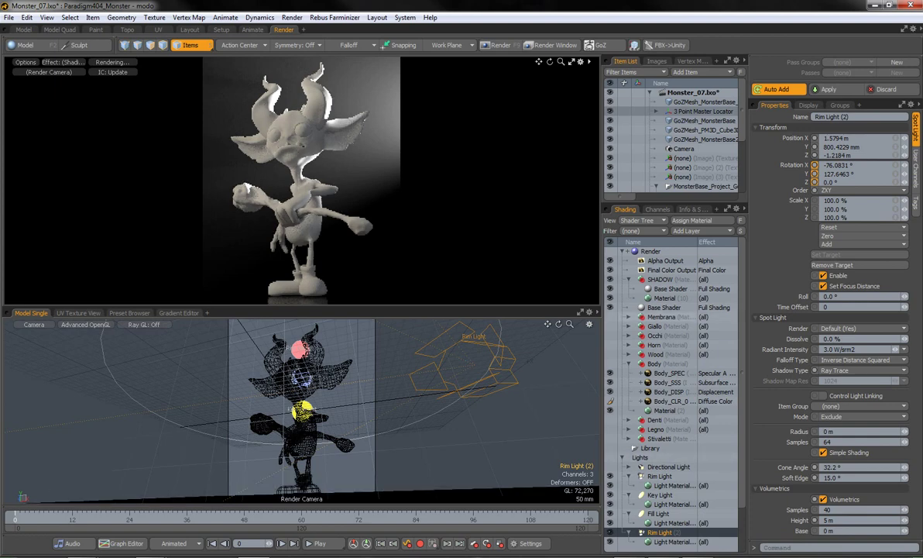
{"action": "type", "text": "1"}
{"action": "key", "text": "Return"}
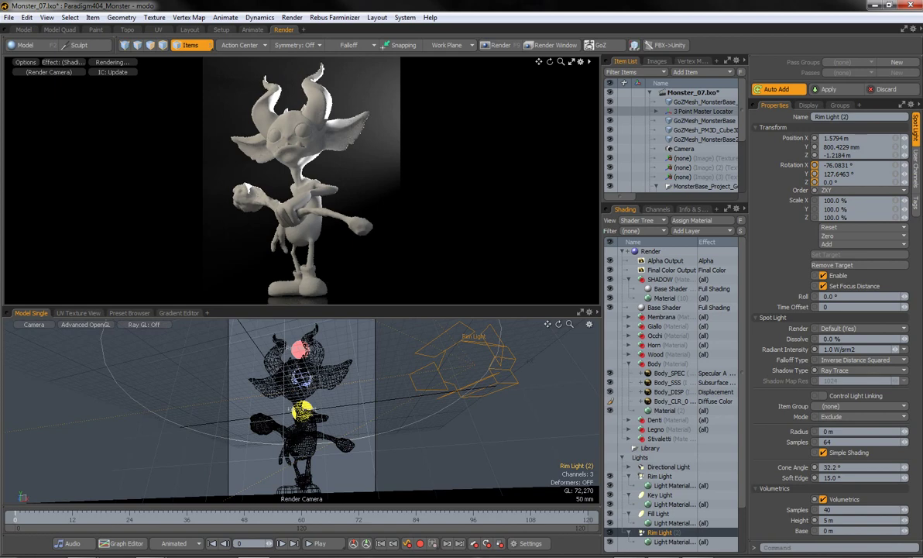
Step: Make the Key Light visible to reflection rays and tint the Fill Light 0.8, 0.91, 1.0
{"action": "left_click", "coordinate": [660, 494]}
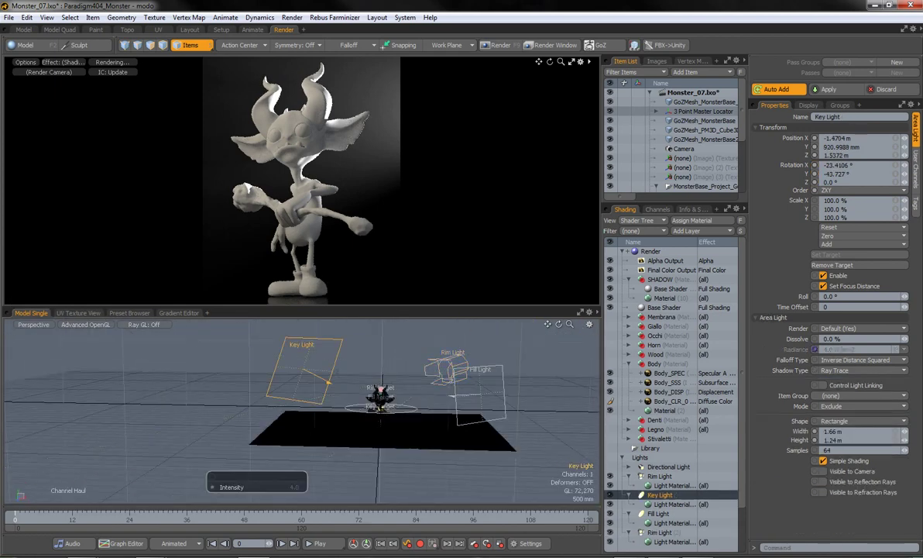
{"action": "left_click", "coordinate": [823, 481]}
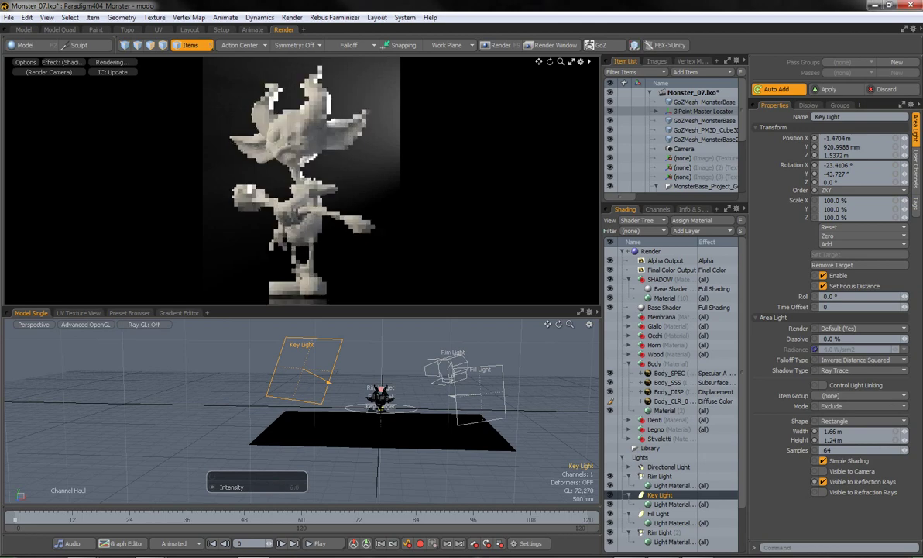
{"action": "left_click", "coordinate": [658, 513]}
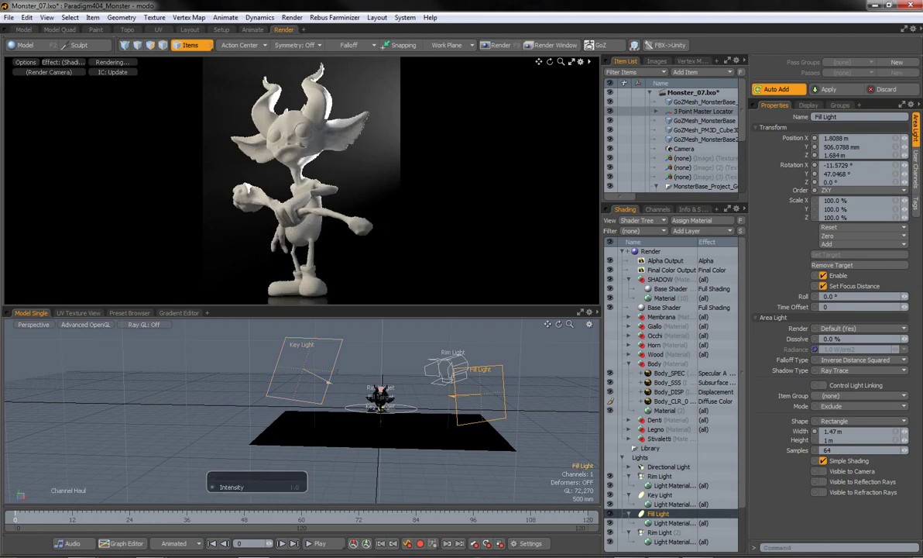
{"action": "left_click", "coordinate": [674, 523]}
{"action": "left_click", "coordinate": [860, 181]}
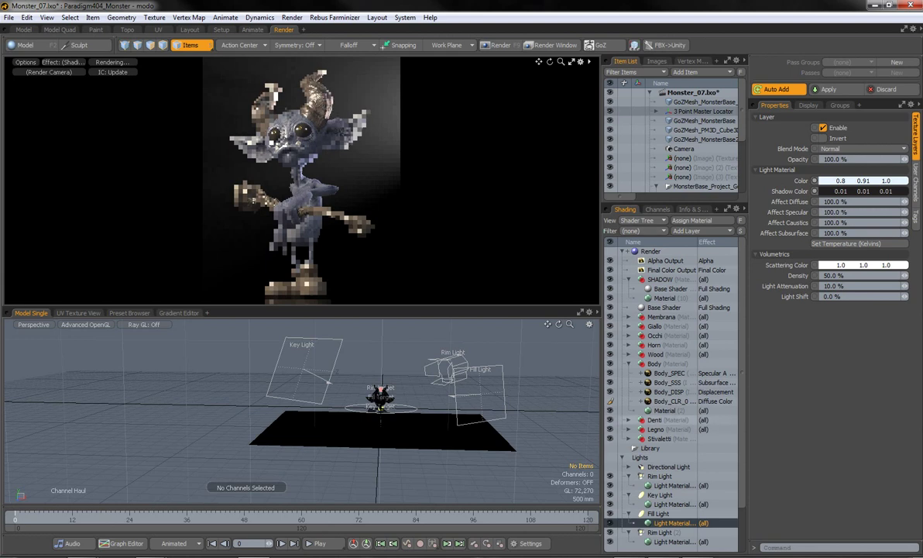
Step: Expand the material groups in the Shader Tree to reveal their texture layers
{"action": "left_click", "coordinate": [629, 438]}
{"action": "left_click", "coordinate": [629, 429]}
{"action": "left_click", "coordinate": [629, 420]}
{"action": "left_click", "coordinate": [629, 336]}
{"action": "left_click", "coordinate": [629, 326]}
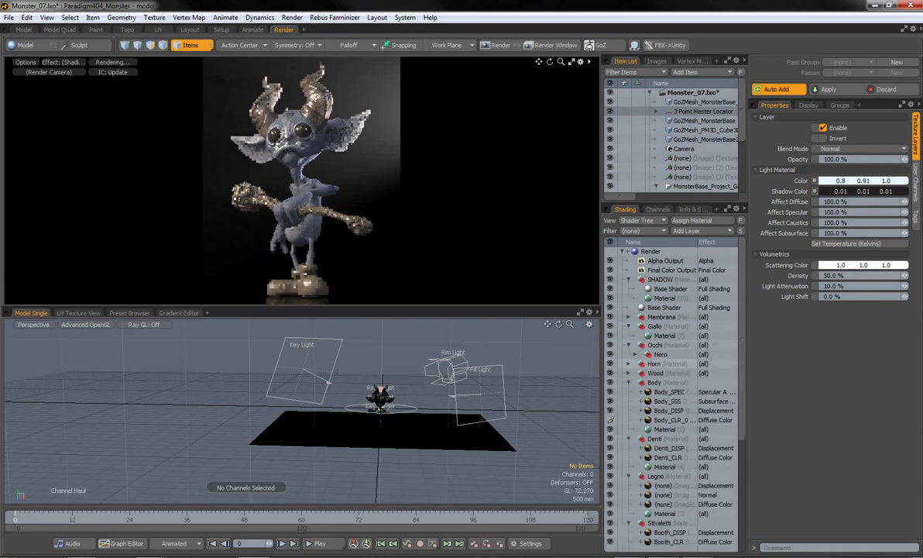
{"action": "left_click", "coordinate": [636, 354]}
{"action": "left_click", "coordinate": [629, 382]}
Step: Select all _CLR colour maps (Horn, Wood, eyes, Body, Denti, Booth) and set gamma 0.4546
{"action": "left_click", "coordinate": [667, 401]}
{"action": "left_click", "coordinate": [629, 419]}
{"action": "left_click", "coordinate": [669, 439], "text": "ctrl"}
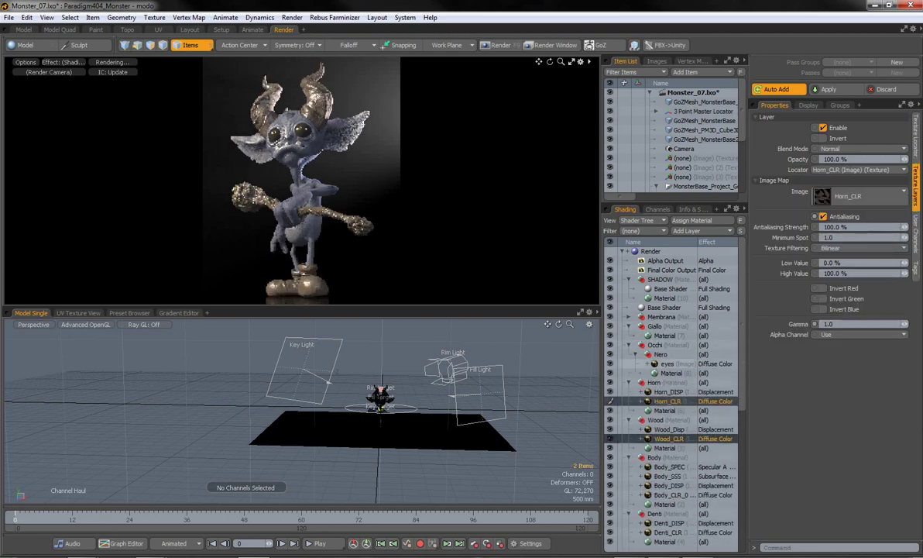
{"action": "left_click", "coordinate": [655, 363], "text": "ctrl"}
{"action": "scroll", "coordinate": [671, 433], "scroll_direction": "down", "scroll_amount": 3}
{"action": "left_click", "coordinate": [670, 416], "text": "ctrl"}
{"action": "left_click", "coordinate": [668, 454], "text": "ctrl"}
{"action": "scroll", "coordinate": [670, 434], "scroll_direction": "down", "scroll_amount": 1}
{"action": "left_click", "coordinate": [667, 504], "text": "ctrl"}
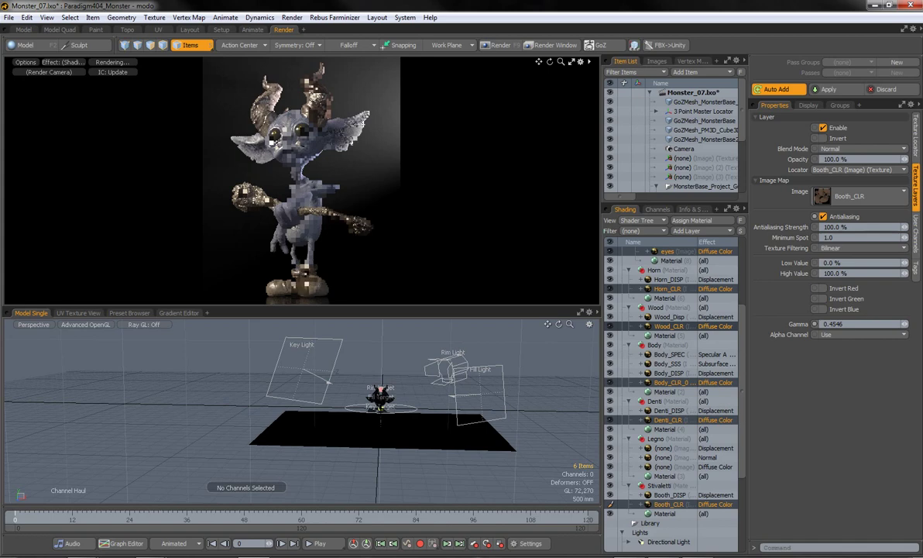
Step: Give the Stivaletti boot material 2% specular amount and 90% roughness
{"action": "left_click", "coordinate": [665, 513]}
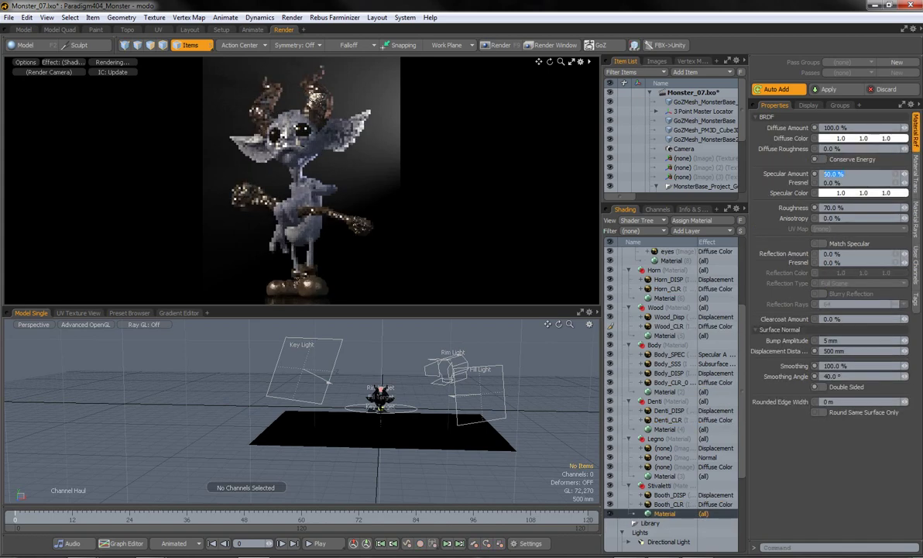
{"action": "type", "text": "2"}
{"action": "left_click_drag", "start_coordinate": [836, 208], "coordinate": [859, 207]}
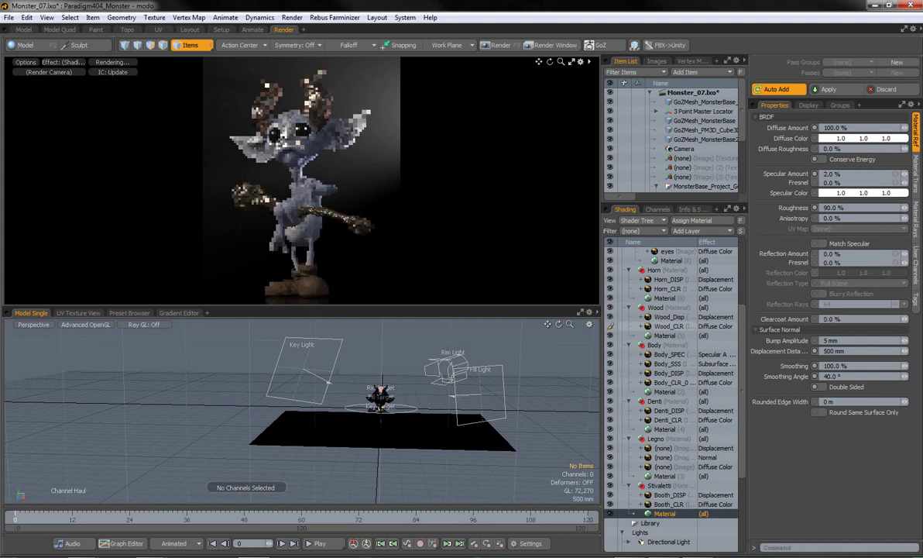
{"action": "left_click", "coordinate": [665, 336]}
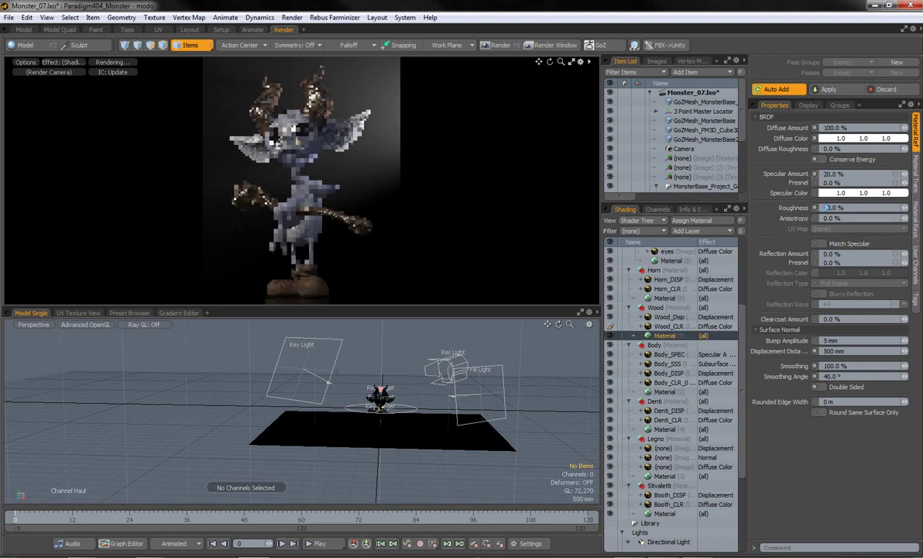
{"action": "left_click", "coordinate": [664, 391]}
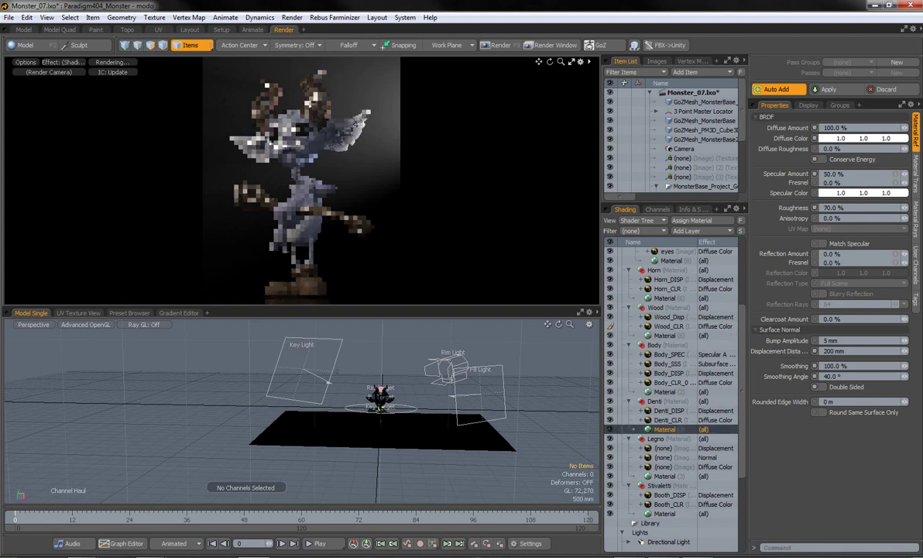
Step: Set the Body subsurface colour to warm red 0.8, 0.41, 0.27 with 4.5 mm scattering distance
{"action": "left_click", "coordinate": [916, 179]}
{"action": "left_click", "coordinate": [863, 290]}
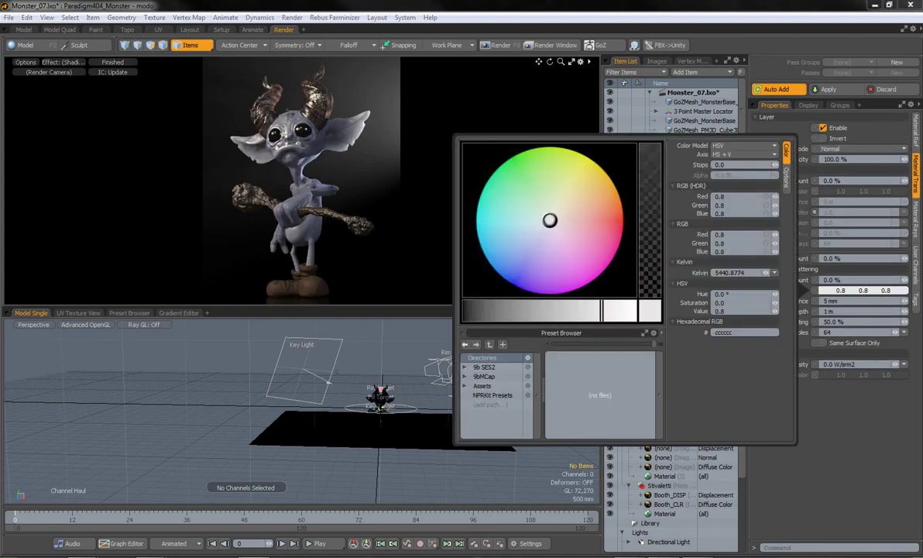
{"action": "mouse_move", "coordinate": [552, 218]}
{"action": "left_mouse_down"}
{"action": "mouse_move", "coordinate": [605, 213]}
{"action": "mouse_move", "coordinate": [595, 212]}
{"action": "left_mouse_up"}
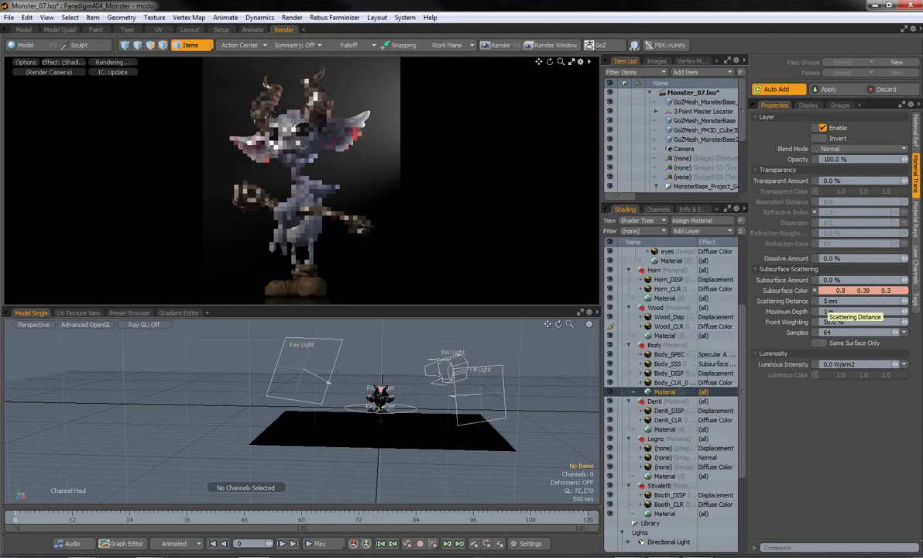
{"action": "type", "text": "3"}
{"action": "key", "text": "Return"}
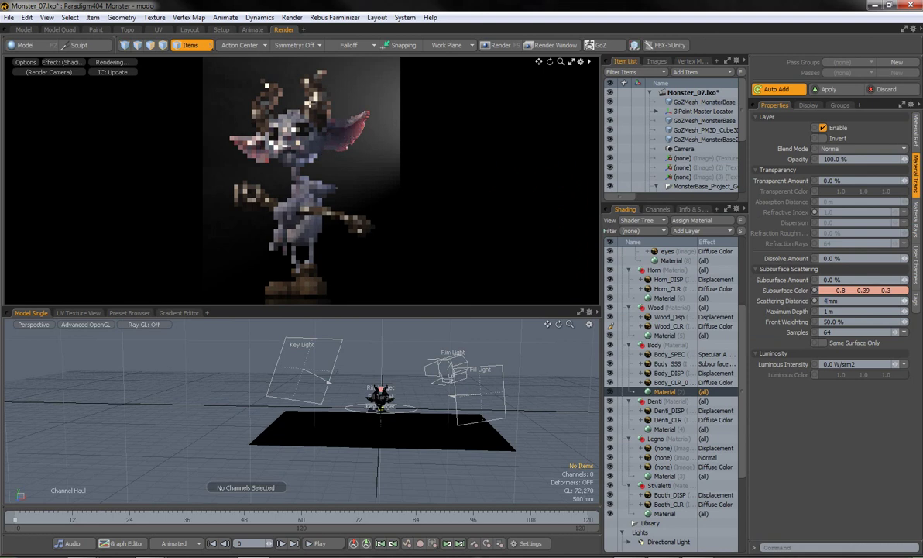
Step: Check the Body_SSS map, then recheck the Body subsurface colour and close the picker
{"action": "left_click", "coordinate": [666, 363]}
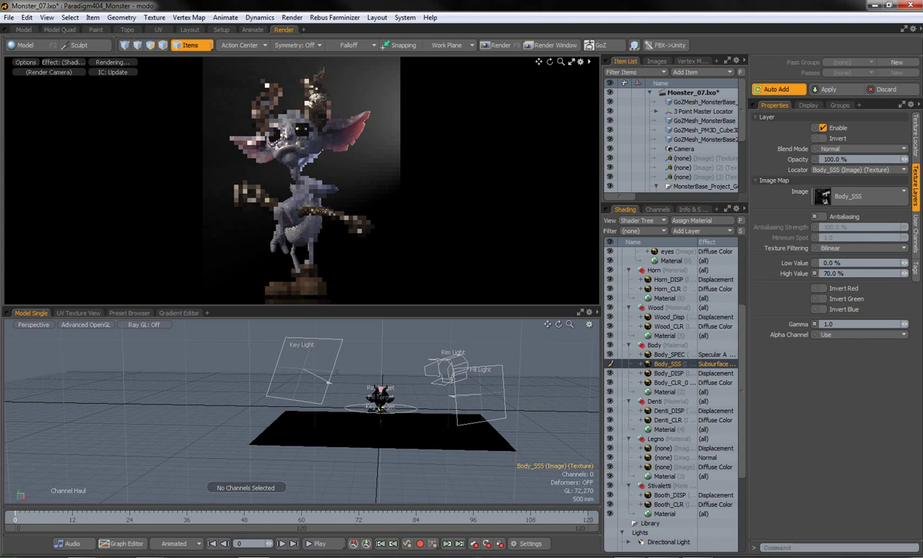
{"action": "left_click", "coordinate": [656, 345]}
{"action": "left_click", "coordinate": [916, 178]}
{"action": "left_click", "coordinate": [815, 289]}
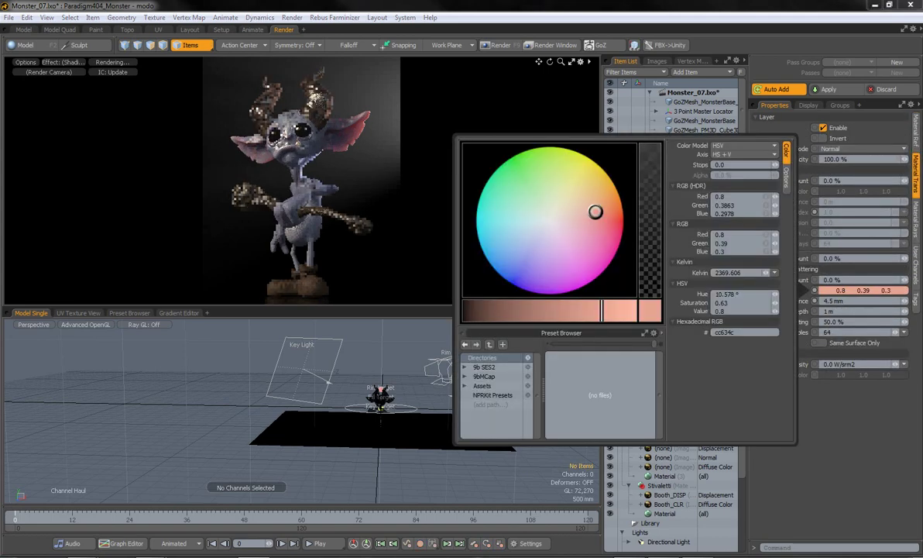
{"action": "left_click", "coordinate": [404, 17]}
{"action": "key", "text": "Escape"}
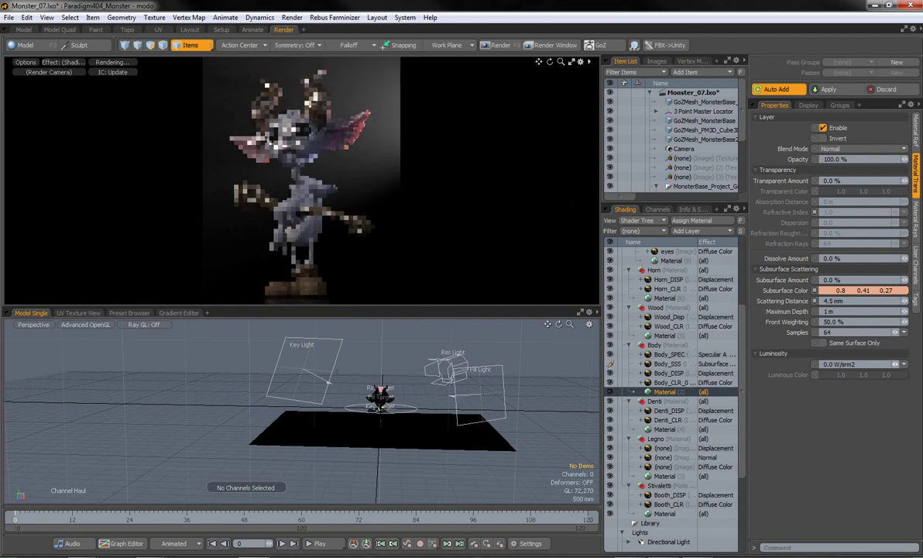
Step: Set the Wood material's diffuse roughness to 0.0% and specular amount to 4.0%
{"action": "scroll", "coordinate": [671, 349], "scroll_direction": "down", "scroll_amount": 2}
{"action": "left_click", "coordinate": [665, 288]}
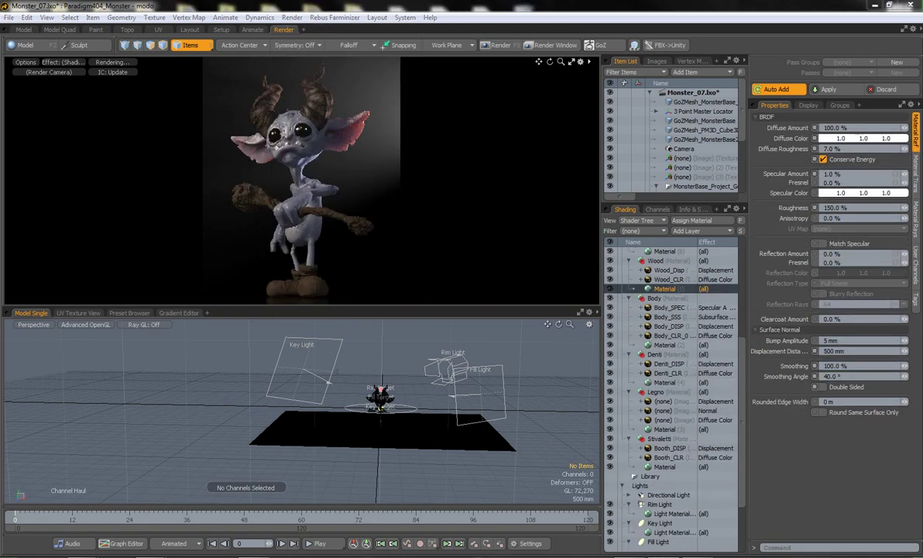
{"action": "right_click", "coordinate": [216, 203]}
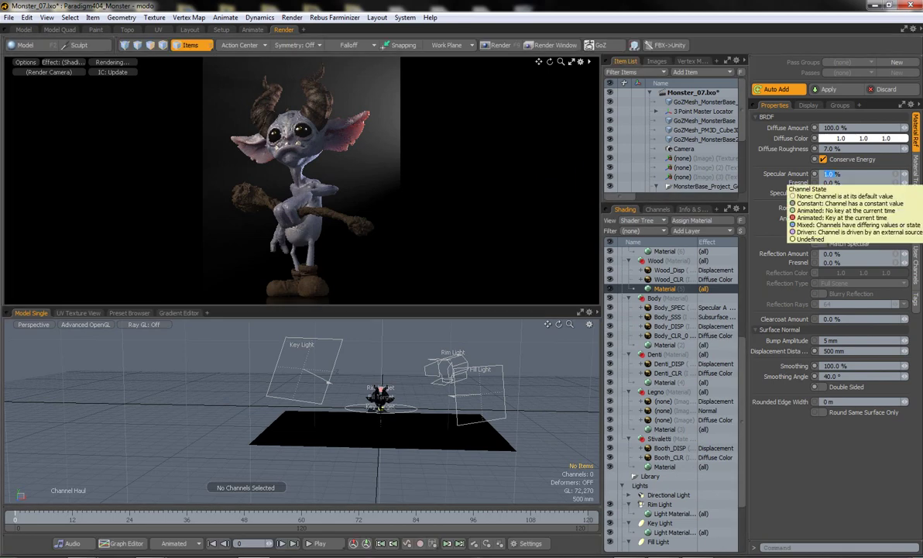
{"action": "left_click", "coordinate": [832, 148]}
{"action": "key", "text": "Tab"}
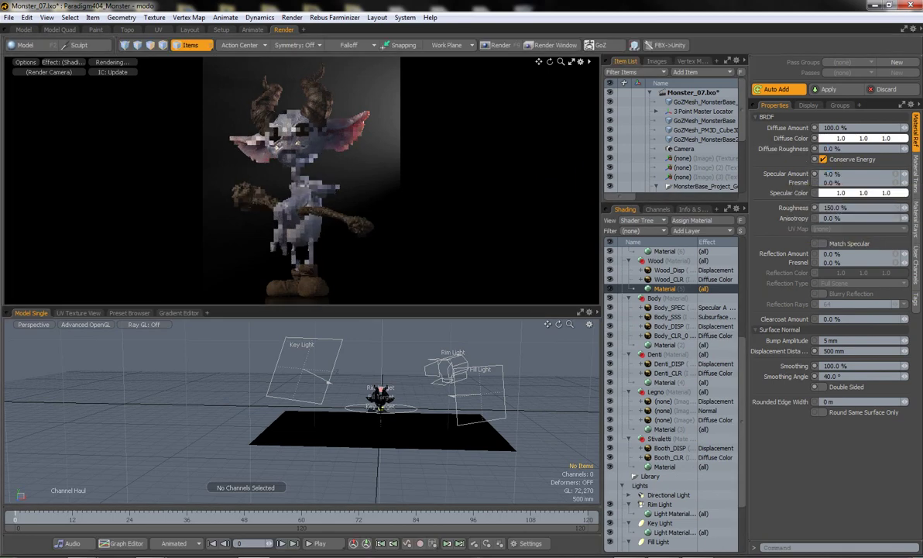
{"action": "right_click", "coordinate": [668, 279]}
{"action": "left_click", "coordinate": [628, 396]}
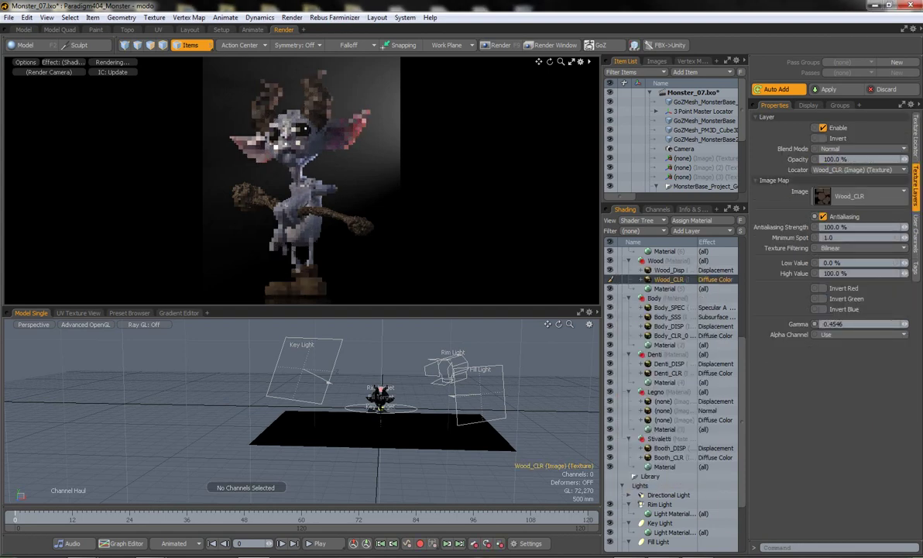
{"action": "left_click", "coordinate": [715, 279]}
{"action": "left_click", "coordinate": [701, 306]}
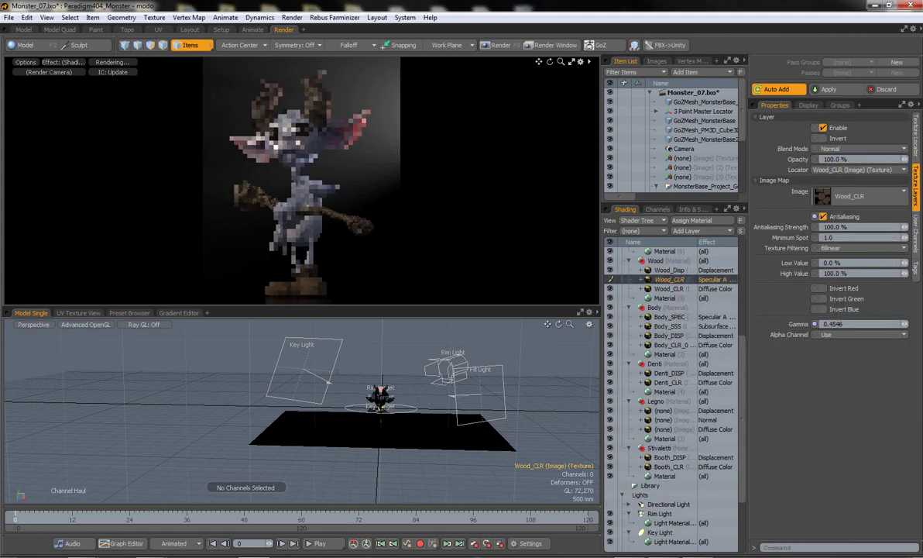
{"action": "key", "text": "Delete"}
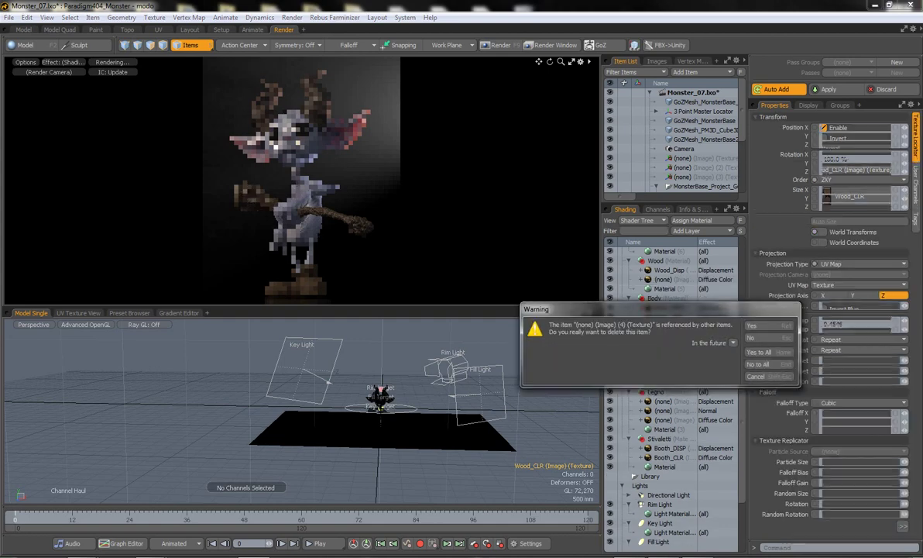
{"action": "key", "text": "Return"}
{"action": "left_click", "coordinate": [916, 170]}
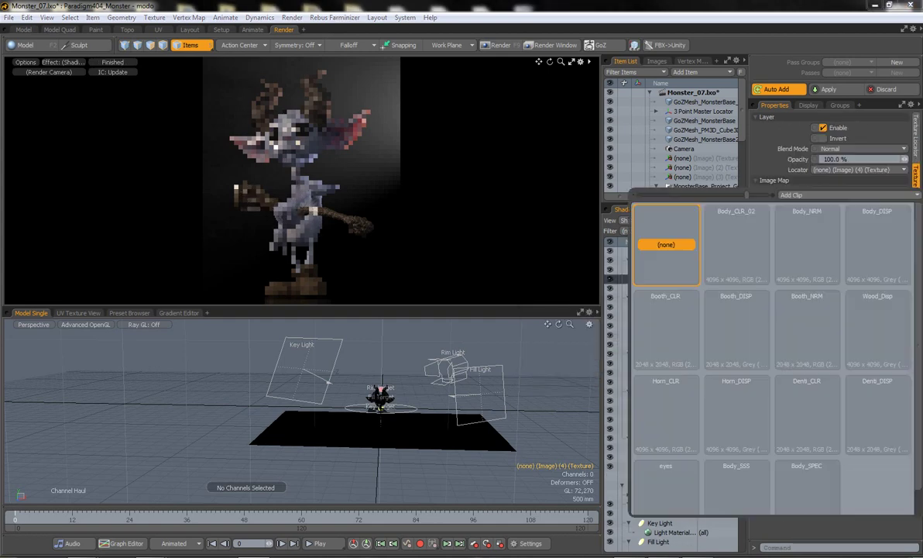
{"action": "left_click", "coordinate": [860, 179]}
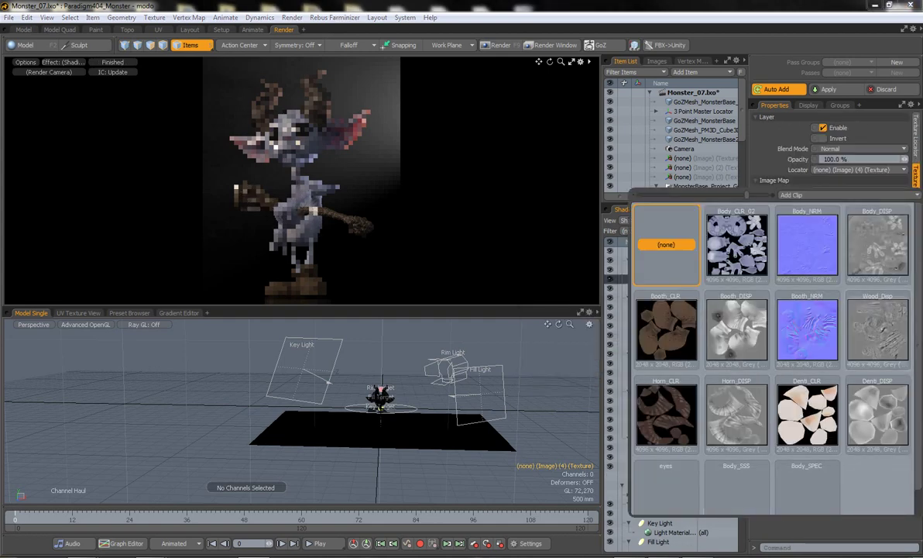
{"action": "scroll", "coordinate": [725, 333], "scroll_direction": "down", "scroll_amount": 1}
{"action": "left_click", "coordinate": [791, 194]}
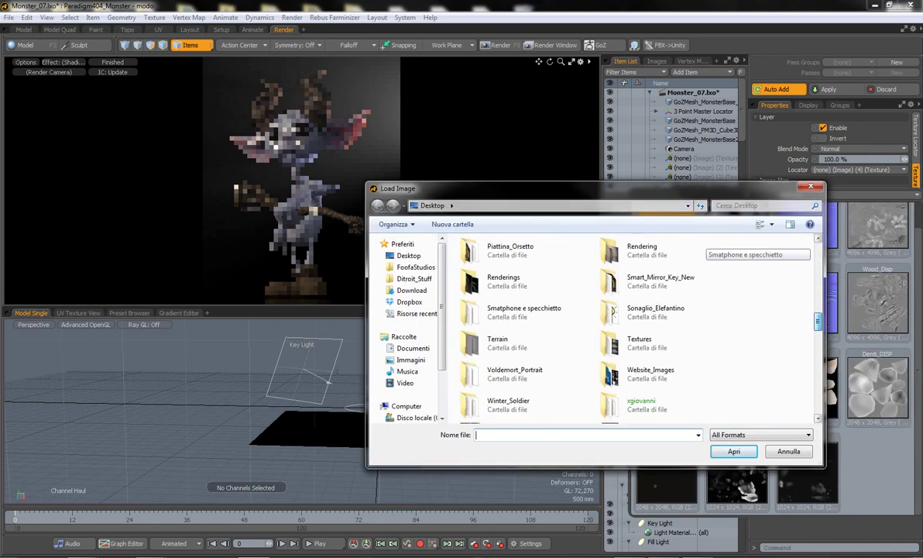
{"action": "double_click", "coordinate": [479, 256]}
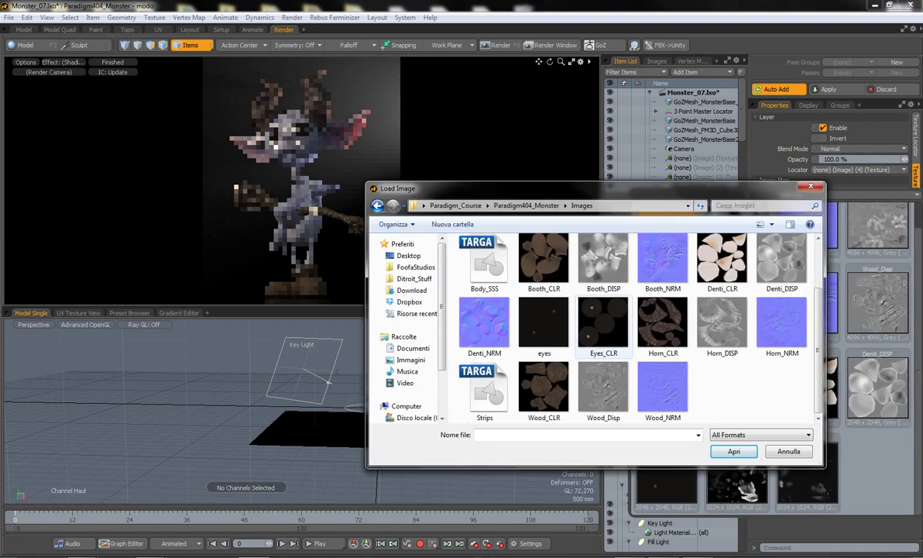
{"action": "double_click", "coordinate": [507, 364]}
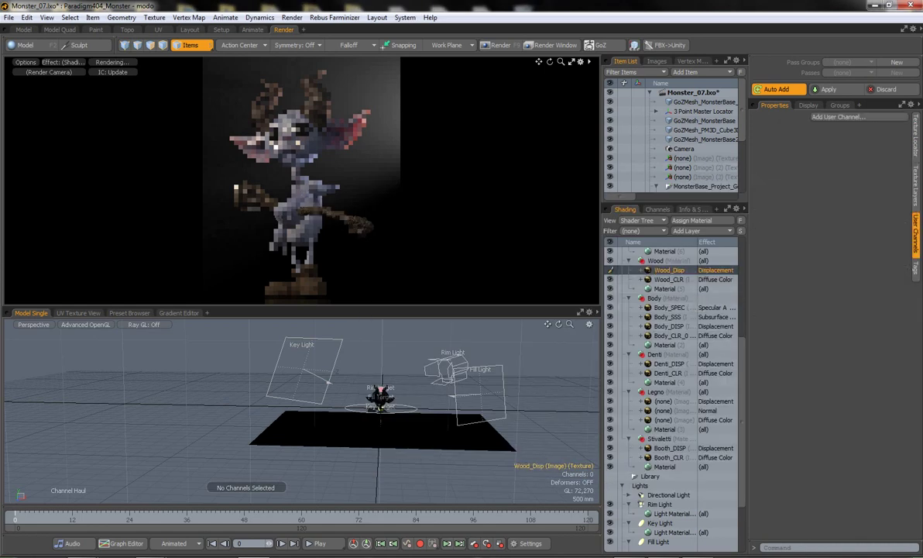
Step: Duplicate the Wood_Disp layer and make the copy drive Specular Amount
{"action": "left_click", "coordinate": [626, 270]}
{"action": "right_click", "coordinate": [625, 270]}
{"action": "left_click", "coordinate": [657, 316]}
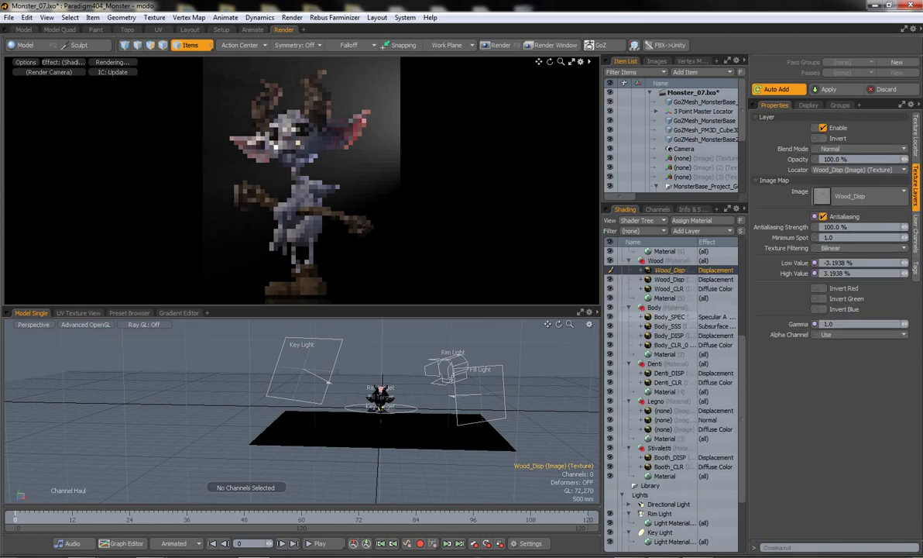
{"action": "left_click", "coordinate": [717, 279]}
{"action": "left_click", "coordinate": [763, 275]}
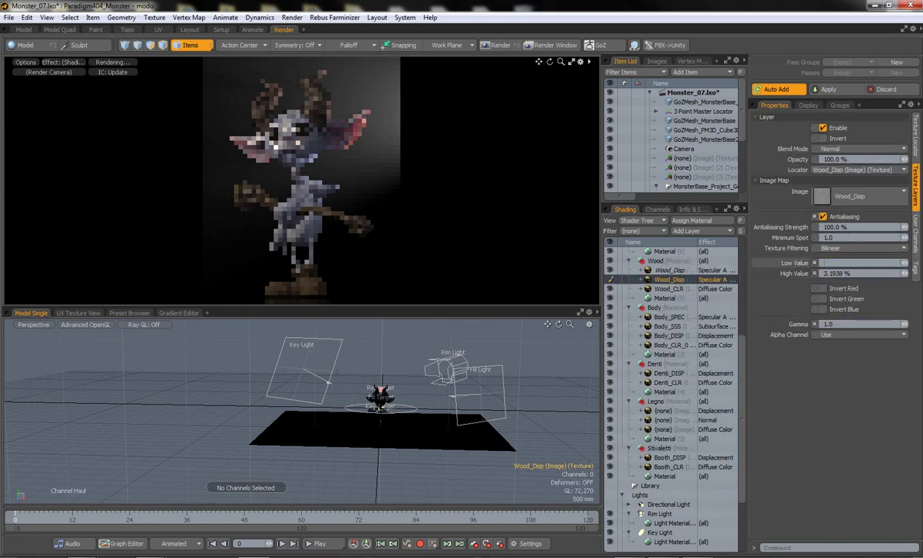
{"action": "left_click", "coordinate": [832, 273]}
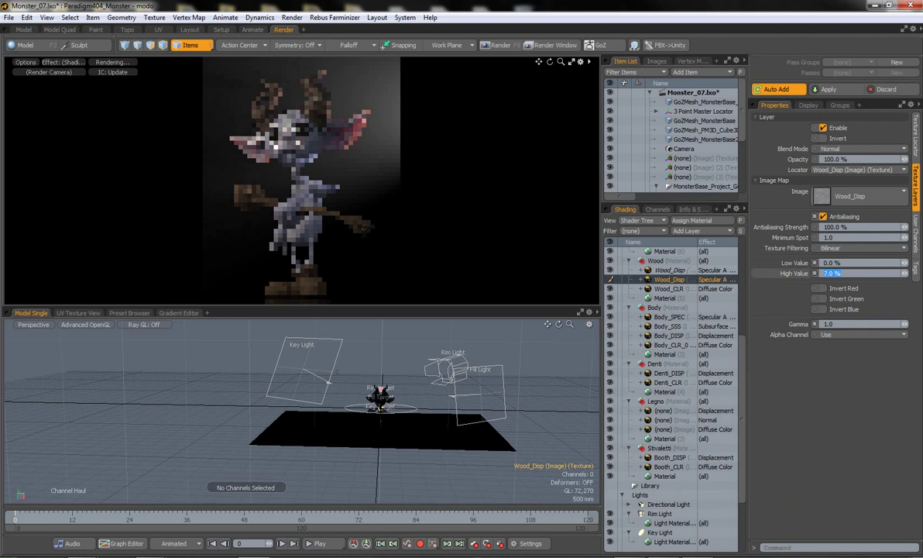
{"action": "left_click_drag", "start_coordinate": [832, 273], "coordinate": [806, 274]}
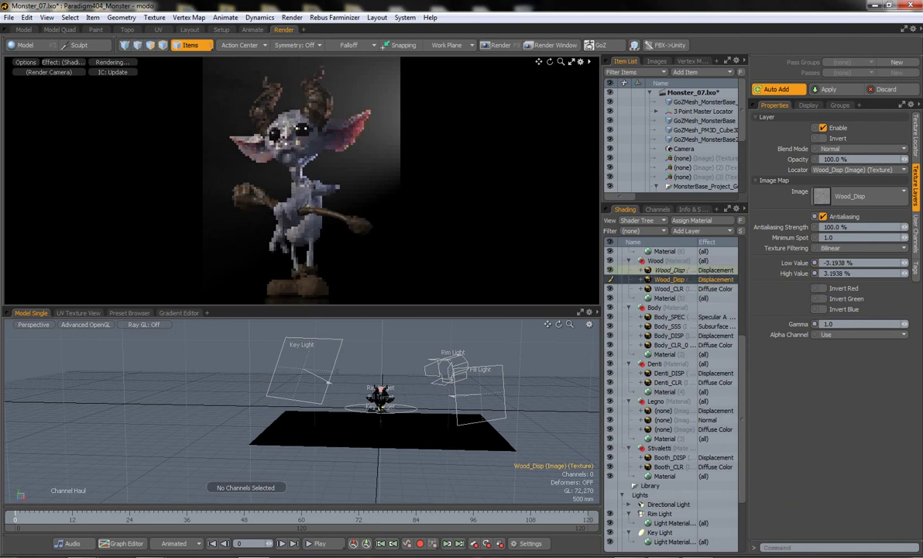
Step: Set the wood specular texture's low value to 0% and high value to 3%
{"action": "left_click", "coordinate": [670, 270]}
{"action": "type", "text": "0"}
{"action": "key", "text": "Tab"}
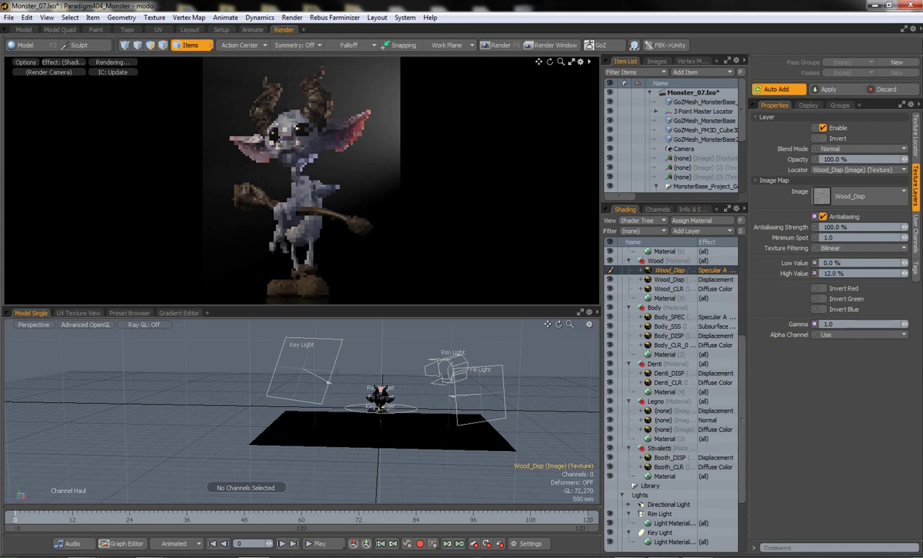
{"action": "type", "text": "5"}
{"action": "key", "text": "Return"}
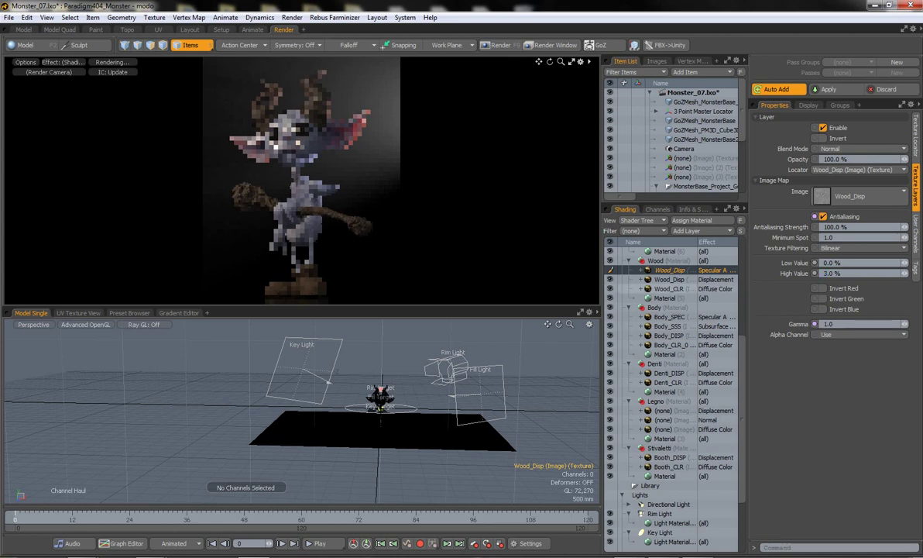
{"action": "left_click", "coordinate": [669, 288]}
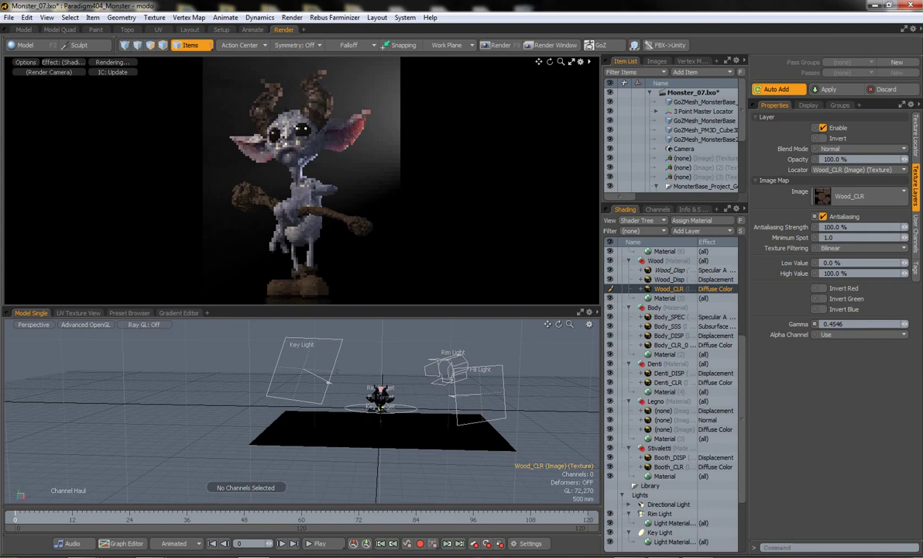
Step: Switch to the Model layout and ready Element Move with polygon selection around the belly
{"action": "left_click", "coordinate": [24, 30]}
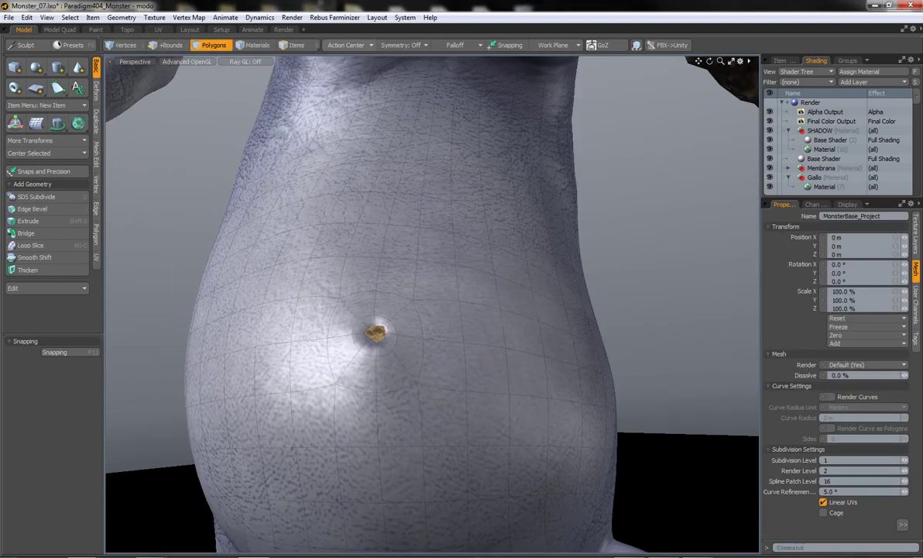
{"action": "key", "text": "e"}
{"action": "left_click_drag", "start_coordinate": [349, 333], "coordinate": [434, 341], "text": "alt"}
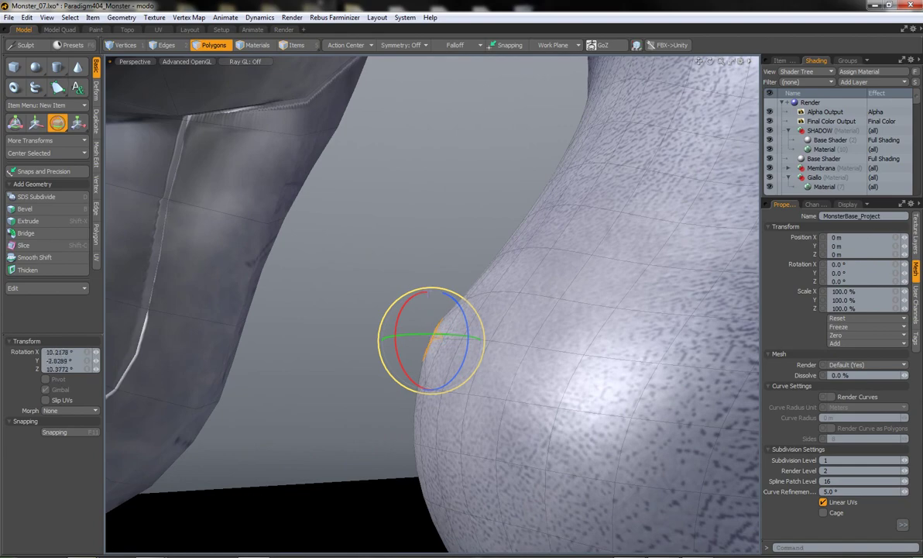
{"action": "key", "text": "w"}
{"action": "key", "text": "space"}
{"action": "key", "text": "t"}
{"action": "mouse_move", "coordinate": [314, 224]}
{"action": "left_mouse_down", "text": "alt"}
{"action": "mouse_move", "coordinate": [462, 250]}
{"action": "mouse_move", "coordinate": [418, 194]}
{"action": "mouse_move", "coordinate": [434, 155]}
{"action": "left_mouse_up", "text": "alt"}
{"action": "key", "text": "3"}
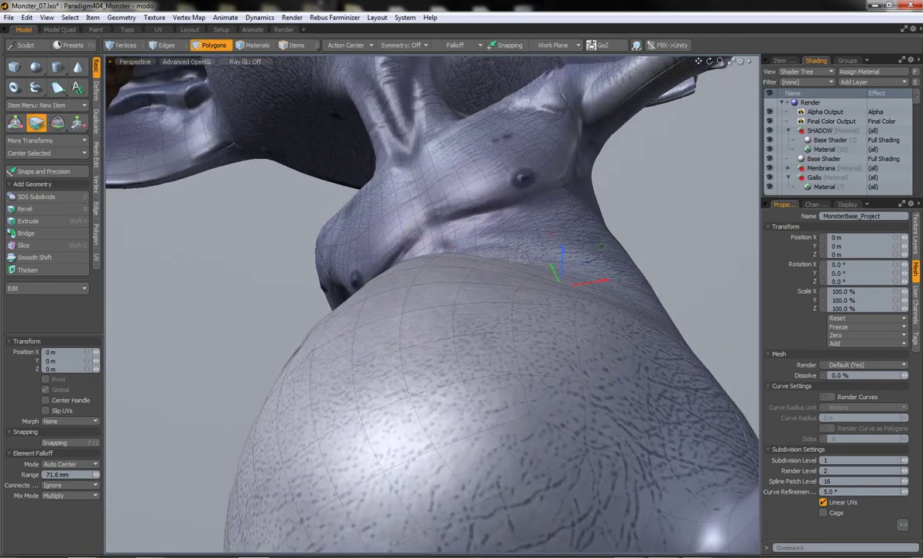
Step: Nudge the navel polygons with Element Move to reshape the belly button, then frame the monster
{"action": "left_click_drag", "start_coordinate": [587, 223], "coordinate": [364, 372], "text": "alt"}
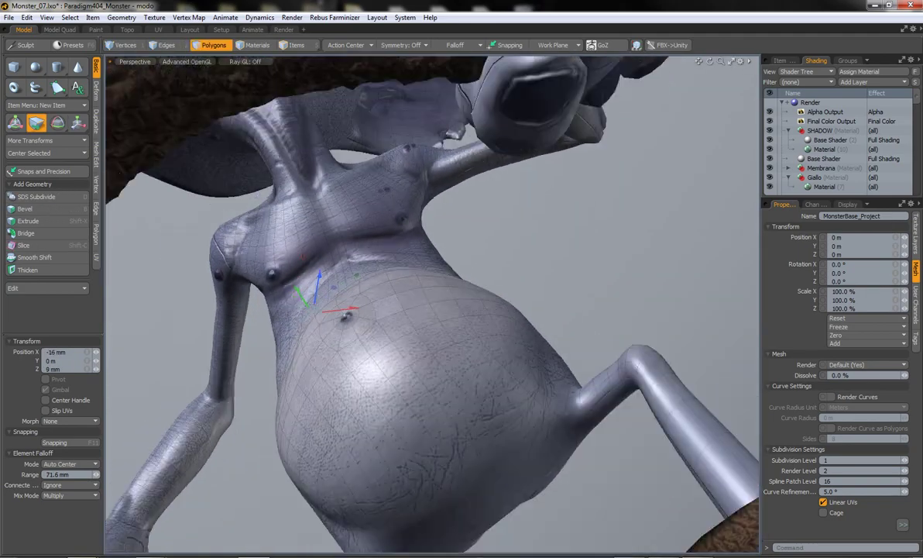
{"action": "mouse_move", "coordinate": [268, 314]}
{"action": "left_mouse_down", "text": "alt"}
{"action": "mouse_move", "coordinate": [324, 209]}
{"action": "mouse_move", "coordinate": [364, 279]}
{"action": "mouse_move", "coordinate": [372, 341]}
{"action": "left_mouse_up", "text": "alt"}
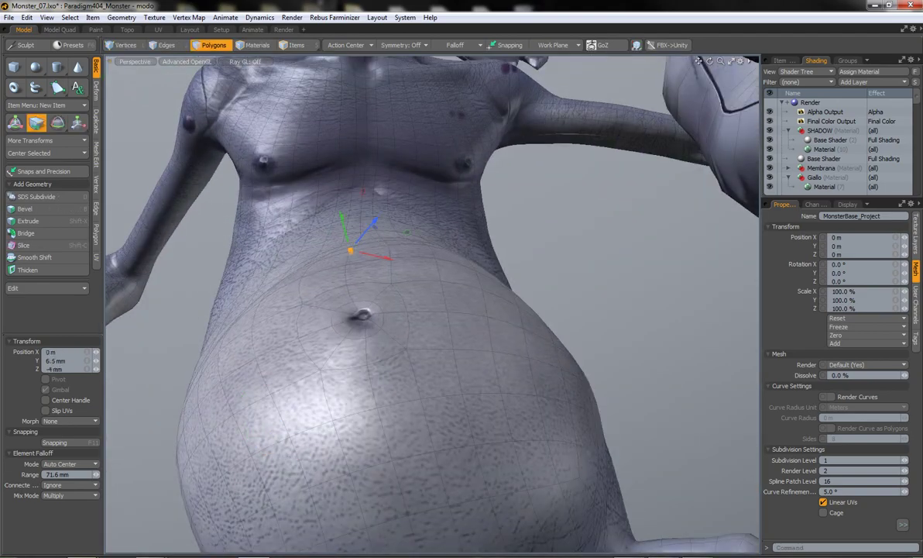
{"action": "mouse_move", "coordinate": [434, 310]}
{"action": "left_mouse_down", "text": "alt"}
{"action": "mouse_move", "coordinate": [387, 295]}
{"action": "mouse_move", "coordinate": [341, 294]}
{"action": "mouse_move", "coordinate": [310, 279]}
{"action": "left_mouse_up", "text": "alt"}
{"action": "mouse_move", "coordinate": [433, 310]}
{"action": "left_mouse_down", "text": "alt"}
{"action": "mouse_move", "coordinate": [403, 294]}
{"action": "mouse_move", "coordinate": [387, 302]}
{"action": "left_mouse_up", "text": "alt"}
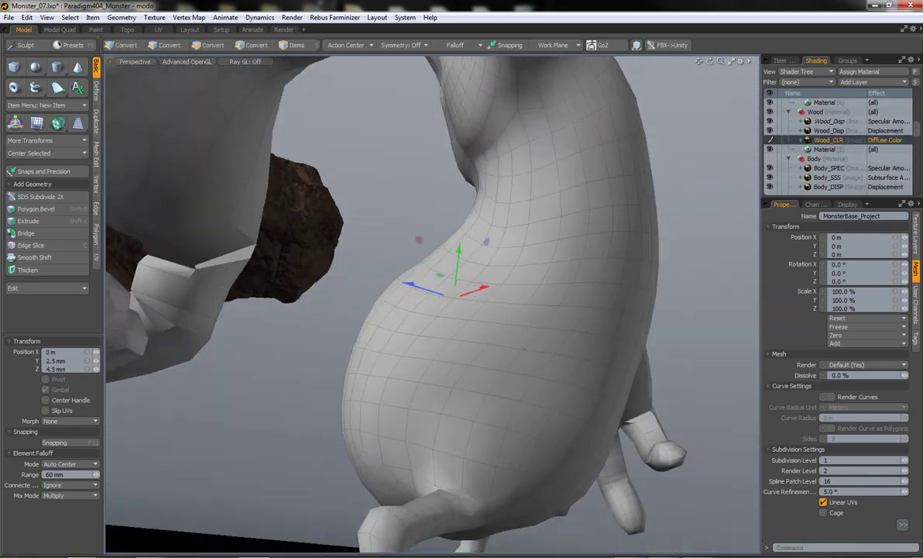
{"action": "mouse_move", "coordinate": [419, 295]}
{"action": "left_mouse_down", "text": "alt"}
{"action": "mouse_move", "coordinate": [465, 287]}
{"action": "mouse_move", "coordinate": [371, 288]}
{"action": "mouse_move", "coordinate": [457, 248]}
{"action": "left_mouse_up", "text": "alt"}
{"action": "mouse_move", "coordinate": [434, 310]}
{"action": "left_mouse_down", "text": "alt"}
{"action": "mouse_move", "coordinate": [387, 295]}
{"action": "mouse_move", "coordinate": [434, 287]}
{"action": "mouse_move", "coordinate": [419, 295]}
{"action": "mouse_move", "coordinate": [403, 279]}
{"action": "mouse_move", "coordinate": [434, 357]}
{"action": "left_mouse_up", "text": "alt"}
{"action": "key", "text": "3"}
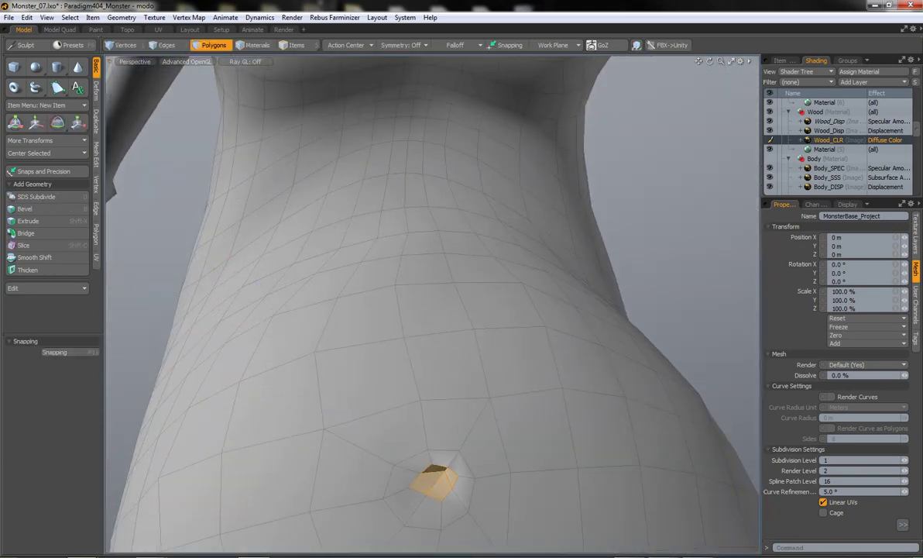
{"action": "mouse_move", "coordinate": [433, 310]}
{"action": "left_mouse_down", "text": "alt"}
{"action": "mouse_move", "coordinate": [402, 287]}
{"action": "mouse_move", "coordinate": [434, 341]}
{"action": "left_mouse_up", "text": "alt"}
{"action": "key", "text": "w"}
{"action": "key", "text": "t"}
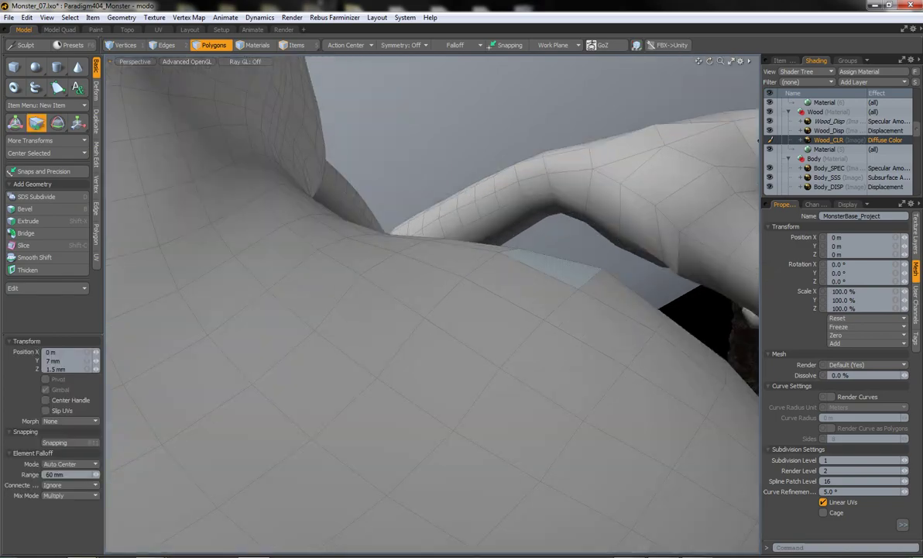
{"action": "mouse_move", "coordinate": [579, 207]}
{"action": "left_mouse_down", "text": "alt"}
{"action": "mouse_move", "coordinate": [542, 248]}
{"action": "mouse_move", "coordinate": [512, 326]}
{"action": "mouse_move", "coordinate": [523, 365]}
{"action": "mouse_move", "coordinate": [481, 387]}
{"action": "mouse_move", "coordinate": [542, 403]}
{"action": "mouse_move", "coordinate": [647, 399]}
{"action": "mouse_move", "coordinate": [542, 388]}
{"action": "left_mouse_up", "text": "alt"}
{"action": "left_click", "coordinate": [480, 388]}
{"action": "left_click", "coordinate": [403, 377]}
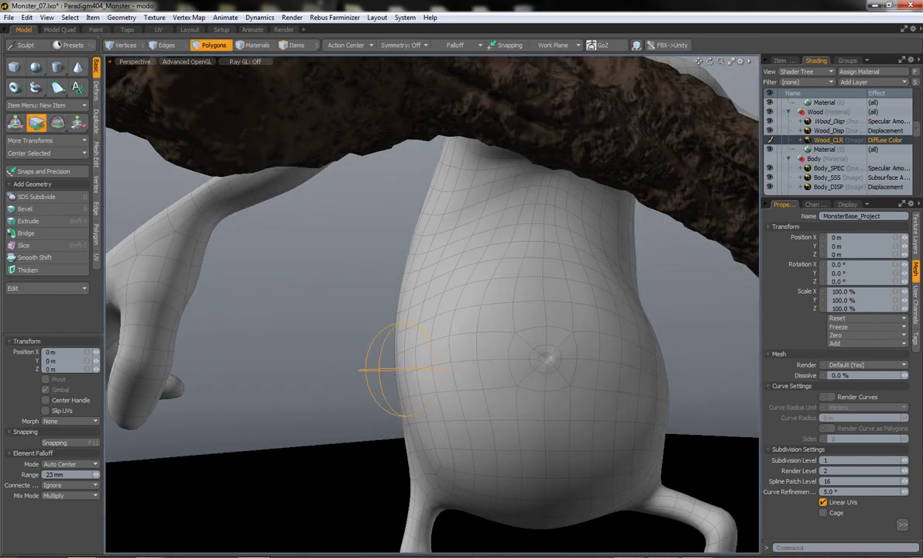
{"action": "key", "text": "q"}
{"action": "mouse_move", "coordinate": [395, 341]}
{"action": "left_mouse_down", "text": "ctrl+alt"}
{"action": "mouse_move", "coordinate": [434, 310]}
{"action": "mouse_move", "coordinate": [465, 303]}
{"action": "mouse_move", "coordinate": [480, 325]}
{"action": "left_mouse_up", "text": "ctrl+alt"}
Step: Split the viewport into two panes and set the right pane to the Camera view
{"action": "left_click", "coordinate": [110, 62]}
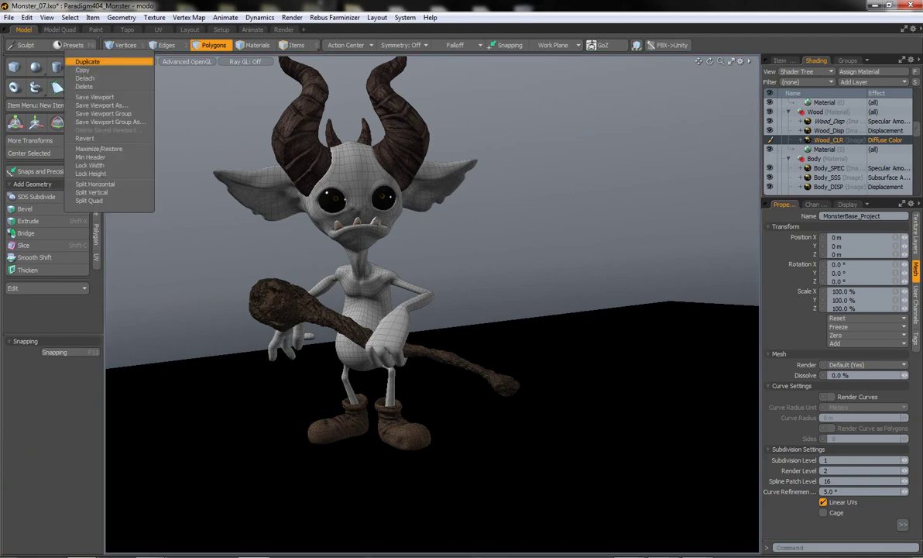
{"action": "left_click", "coordinate": [93, 155]}
{"action": "left_click", "coordinate": [464, 61]}
{"action": "left_click", "coordinate": [465, 31]}
{"action": "left_click_drag", "start_coordinate": [267, 302], "coordinate": [232, 295], "text": "alt"}
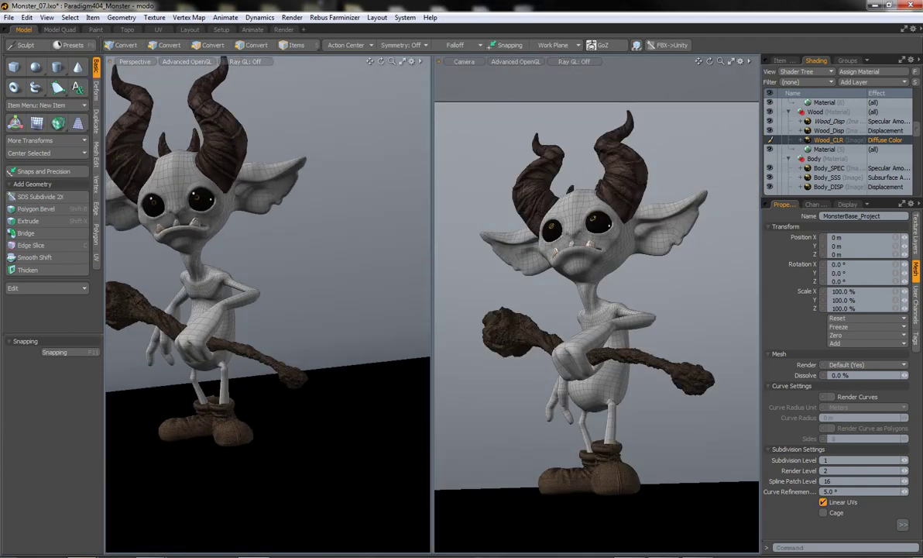
Step: Select the staff mesh GoZMesh_PM3D_Cube3D together with the hand and arm
{"action": "left_click", "coordinate": [780, 60]}
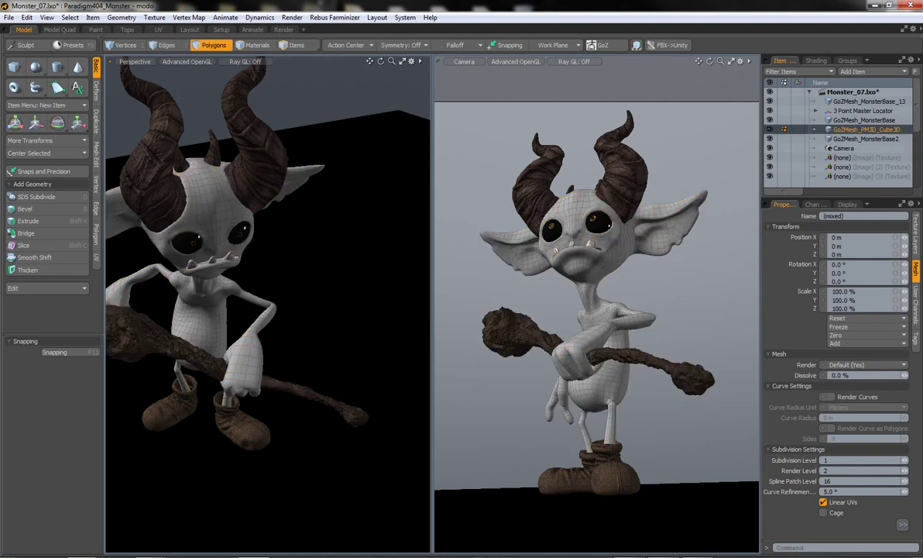
{"action": "left_click", "coordinate": [866, 130]}
{"action": "mouse_move", "coordinate": [268, 302]}
{"action": "left_mouse_down", "text": "alt"}
{"action": "mouse_move", "coordinate": [233, 303]}
{"action": "mouse_move", "coordinate": [255, 287]}
{"action": "left_mouse_up", "text": "alt"}
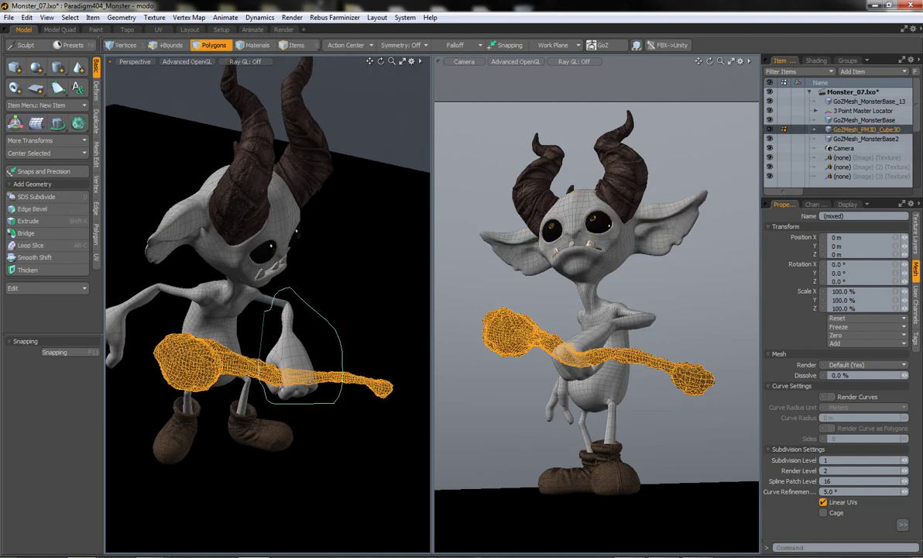
{"action": "left_click", "coordinate": [302, 349], "text": "shift"}
Step: Rotate the arm and staff so the club is raised diagonally upward
{"action": "left_click", "coordinate": [96, 89]}
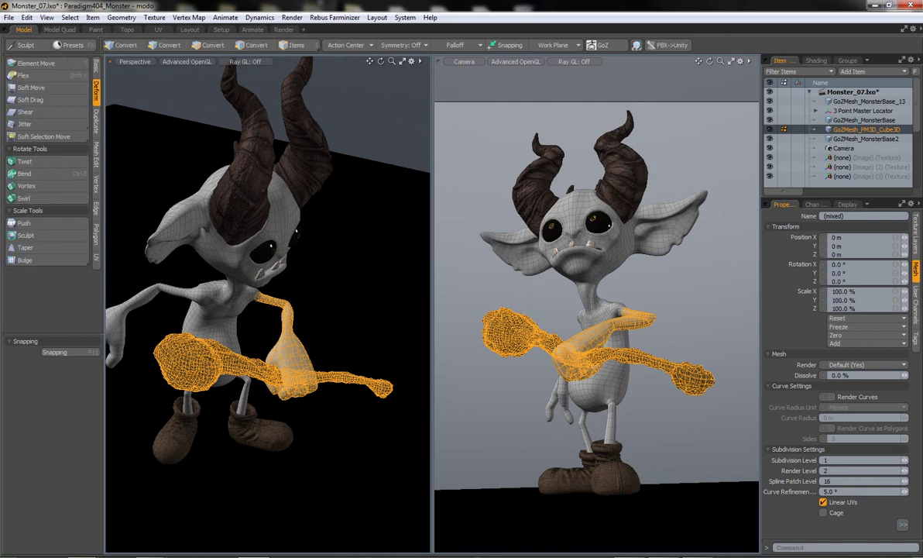
{"action": "mouse_move", "coordinate": [267, 302]}
{"action": "left_mouse_down", "text": "alt"}
{"action": "mouse_move", "coordinate": [256, 303]}
{"action": "mouse_move", "coordinate": [345, 288]}
{"action": "mouse_move", "coordinate": [341, 279]}
{"action": "mouse_move", "coordinate": [331, 329]}
{"action": "left_mouse_up", "text": "alt"}
{"action": "left_click", "coordinate": [24, 75]}
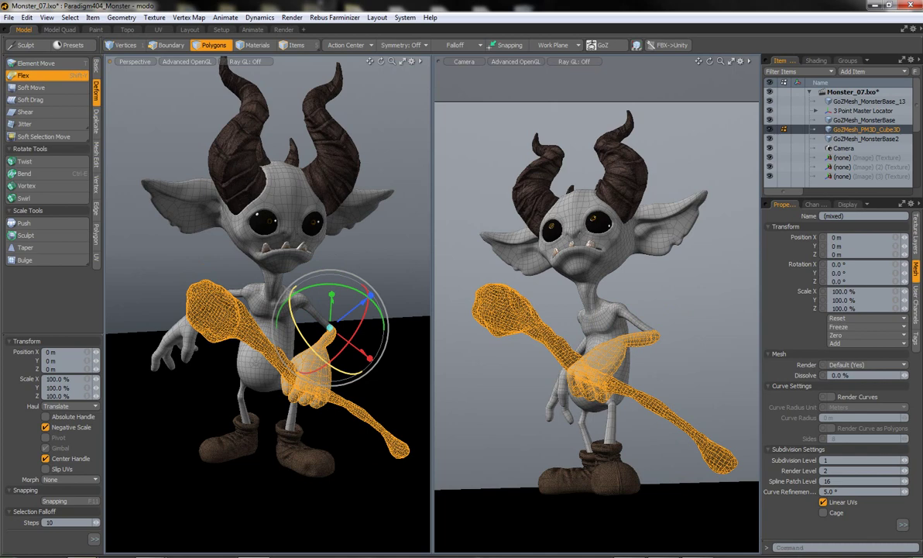
{"action": "key", "text": "ctrl+z"}
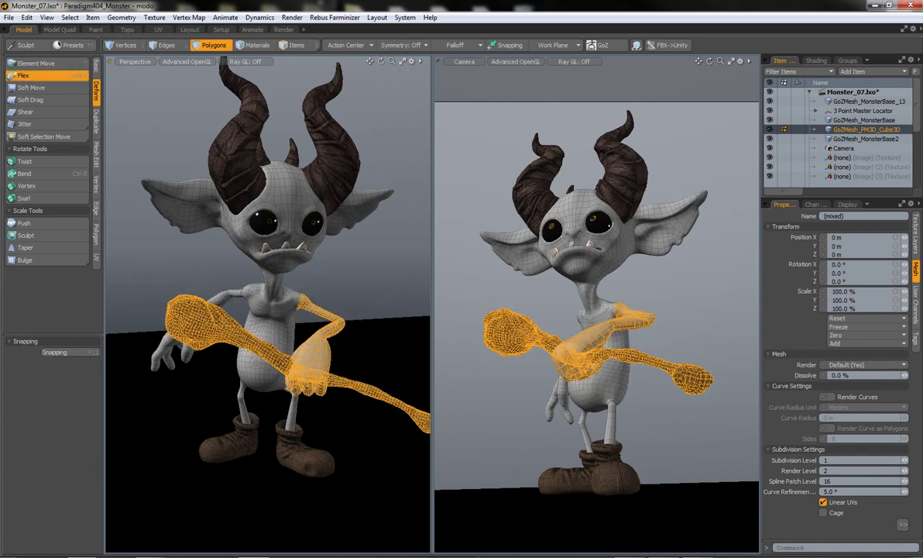
{"action": "key", "text": "y"}
{"action": "left_click_drag", "start_coordinate": [352, 324], "coordinate": [342, 329]}
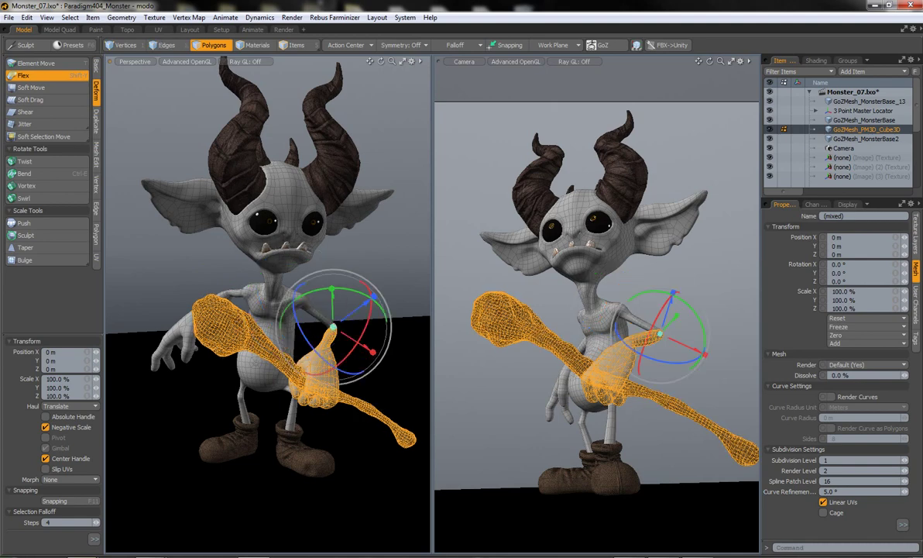
{"action": "scroll", "coordinate": [306, 277], "scroll_direction": "up", "scroll_amount": 5}
{"action": "left_click_drag", "start_coordinate": [259, 263], "coordinate": [256, 333]}
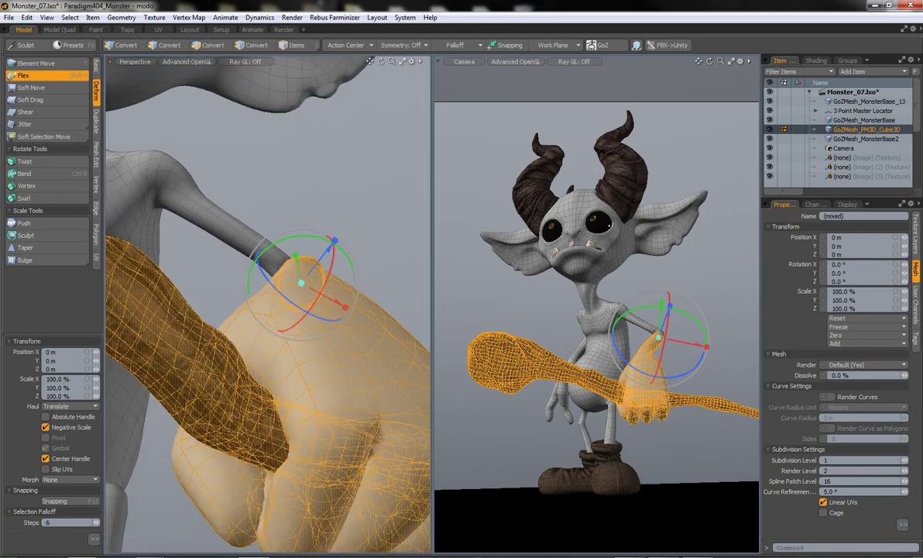
{"action": "left_click_drag", "start_coordinate": [257, 301], "coordinate": [252, 295]}
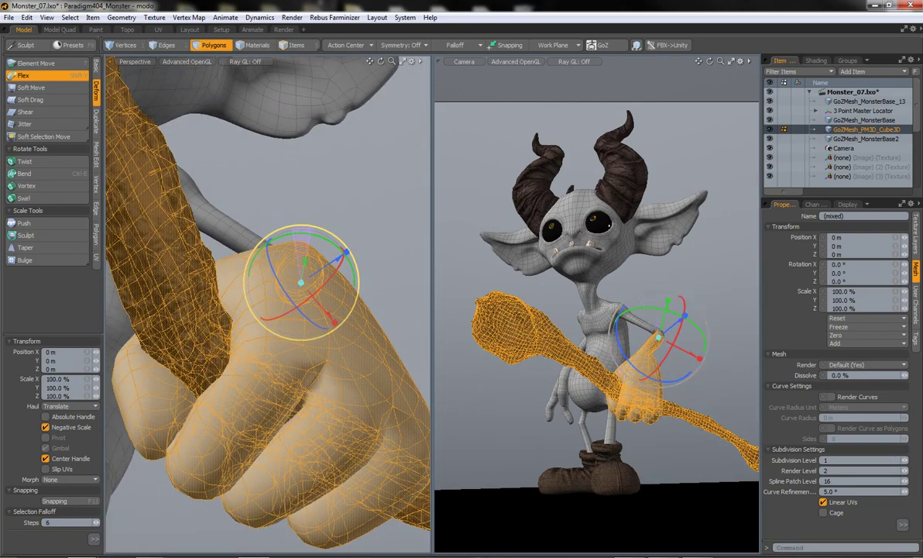
Step: Select the free arm and hand polygons and rotate them downward, undoing trial rotations
{"action": "key", "text": "a"}
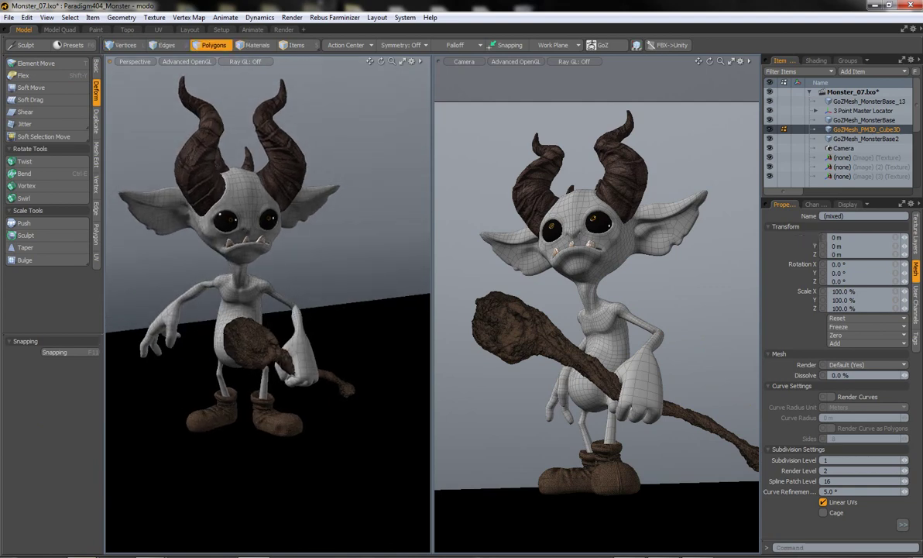
{"action": "left_click_drag", "start_coordinate": [267, 310], "coordinate": [326, 302], "text": "alt"}
{"action": "key", "text": "3"}
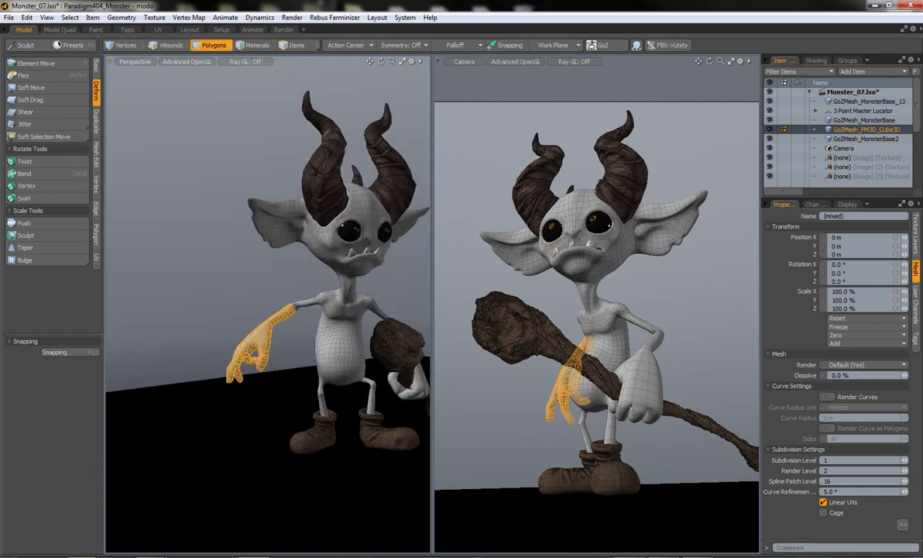
{"action": "key", "text": "e"}
{"action": "mouse_move", "coordinate": [271, 302]}
{"action": "left_mouse_down", "text": "alt"}
{"action": "mouse_move", "coordinate": [264, 279]}
{"action": "mouse_move", "coordinate": [357, 177]}
{"action": "left_mouse_up", "text": "alt"}
{"action": "mouse_move", "coordinate": [321, 297]}
{"action": "left_mouse_down"}
{"action": "mouse_move", "coordinate": [310, 310]}
{"action": "mouse_move", "coordinate": [319, 301]}
{"action": "mouse_move", "coordinate": [267, 288]}
{"action": "mouse_move", "coordinate": [232, 340]}
{"action": "mouse_move", "coordinate": [287, 368]}
{"action": "left_mouse_up"}
{"action": "scroll", "coordinate": [298, 310], "scroll_direction": "up", "scroll_amount": 5}
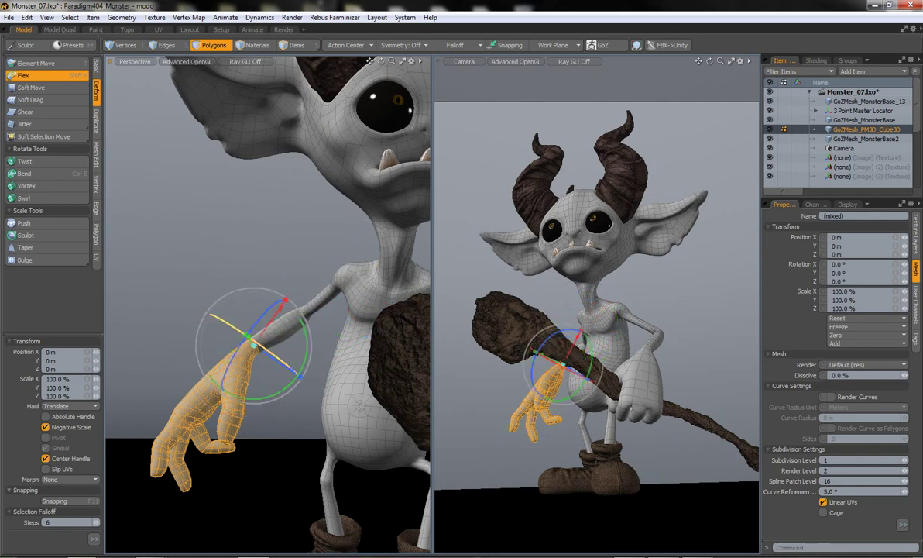
{"action": "left_click_drag", "start_coordinate": [285, 299], "coordinate": [267, 345]}
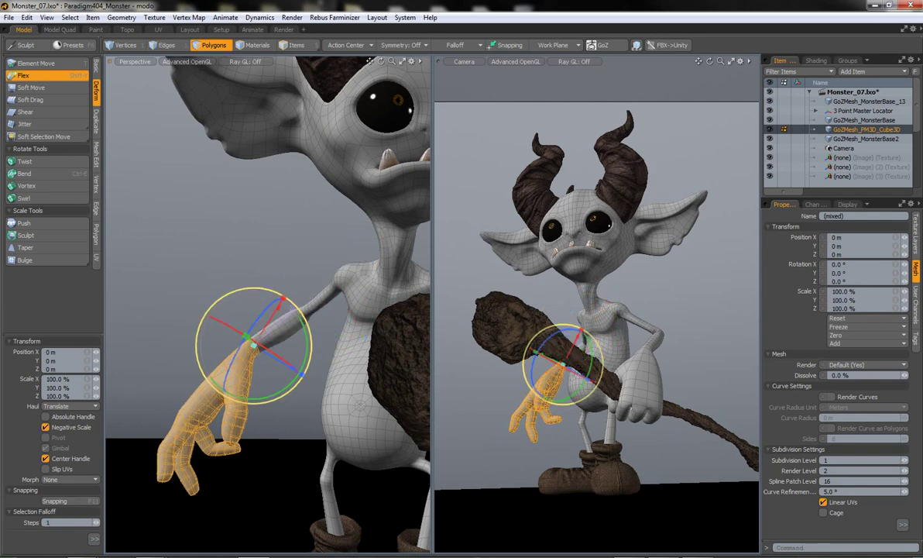
{"action": "middle_click_drag", "start_coordinate": [268, 345], "coordinate": [233, 333]}
{"action": "left_click_drag", "start_coordinate": [267, 345], "coordinate": [248, 352]}
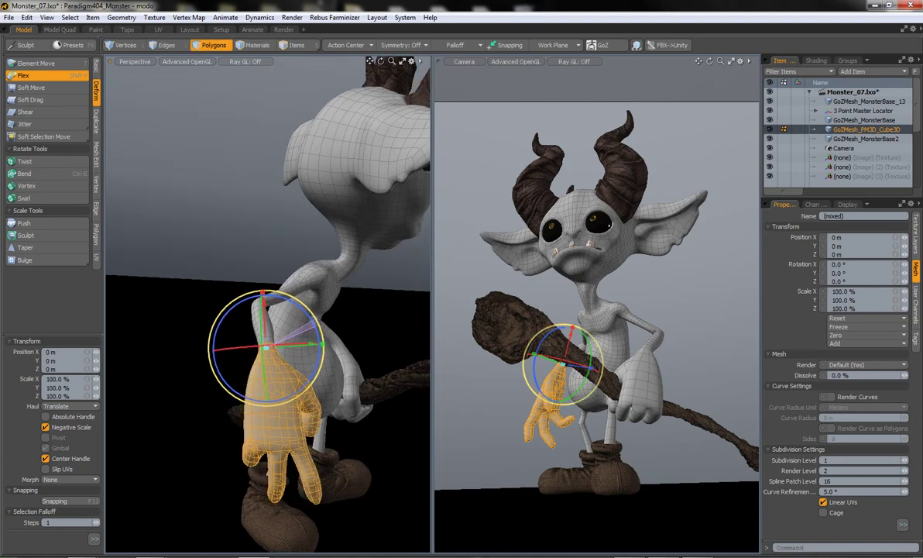
{"action": "middle_click_drag", "start_coordinate": [248, 353], "coordinate": [256, 341]}
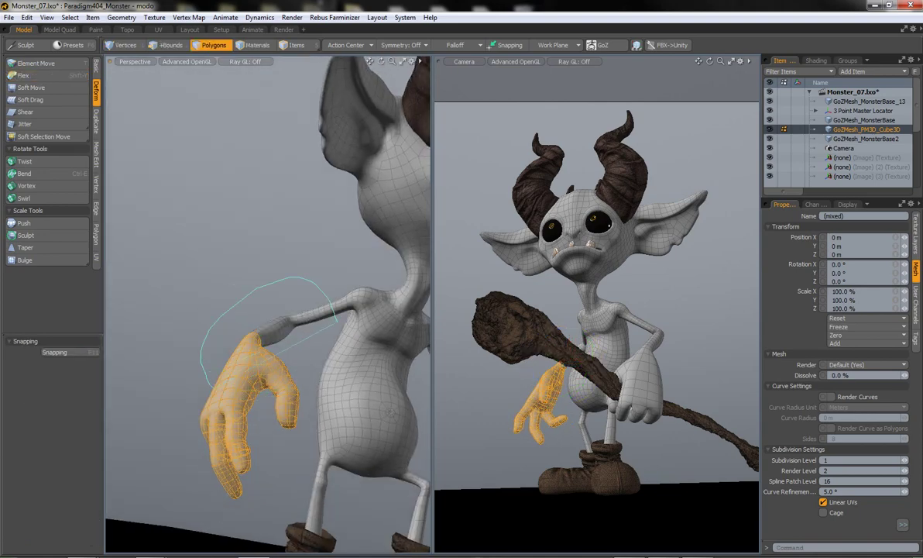
{"action": "key", "text": "ctrl+z"}
{"action": "key", "text": "ctrl+z"}
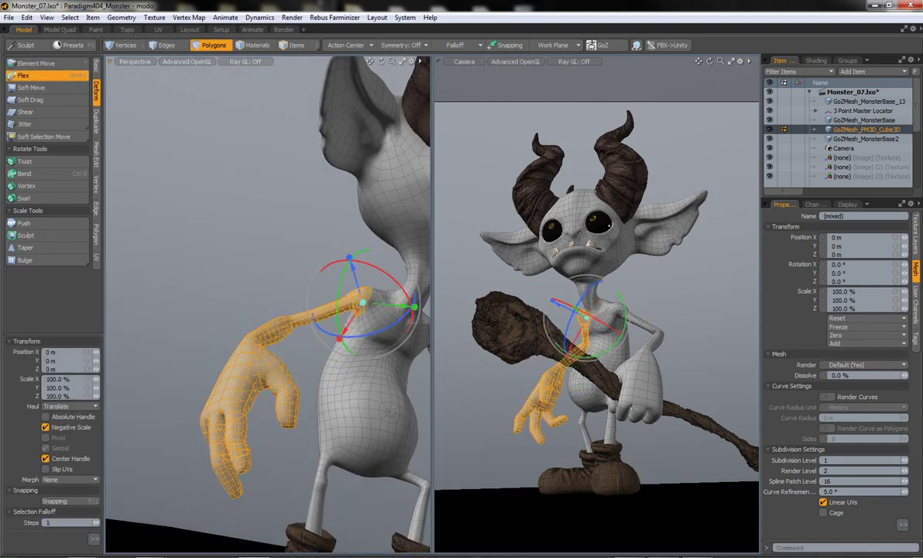
{"action": "middle_click_drag", "start_coordinate": [361, 302], "coordinate": [364, 306]}
{"action": "left_click_drag", "start_coordinate": [364, 306], "coordinate": [361, 310]}
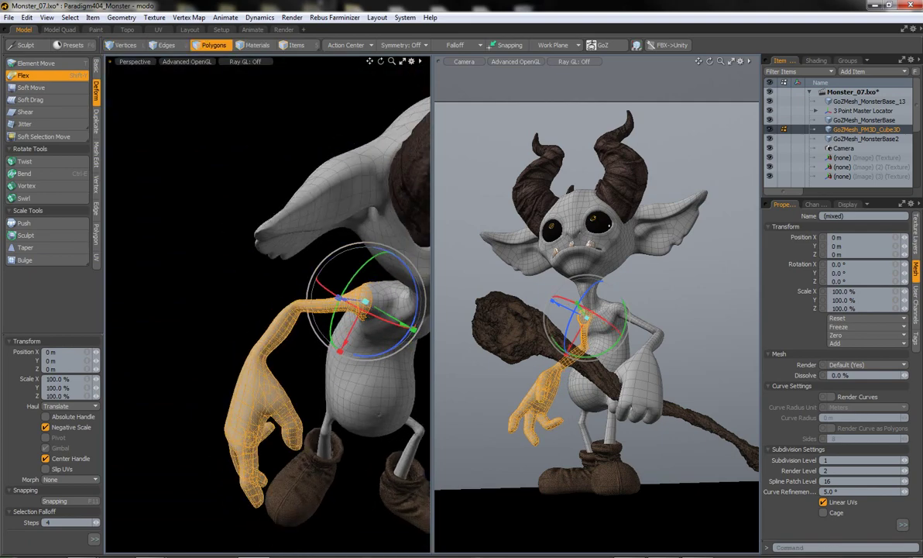
{"action": "left_click_drag", "start_coordinate": [381, 60], "coordinate": [381, 61]}
{"action": "key", "text": "ctrl+z"}
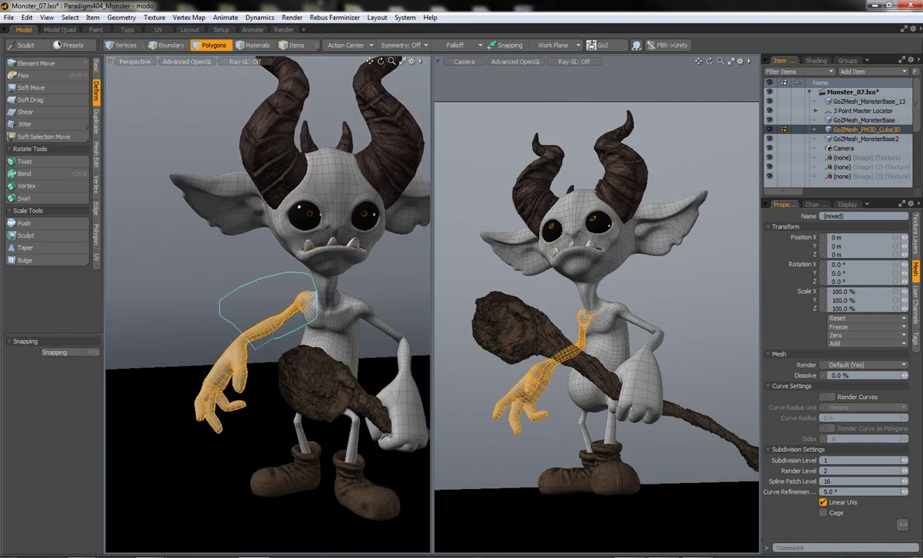
Step: Bend the selected hand into a new pose with the Flex tool
{"action": "left_click", "coordinate": [23, 75]}
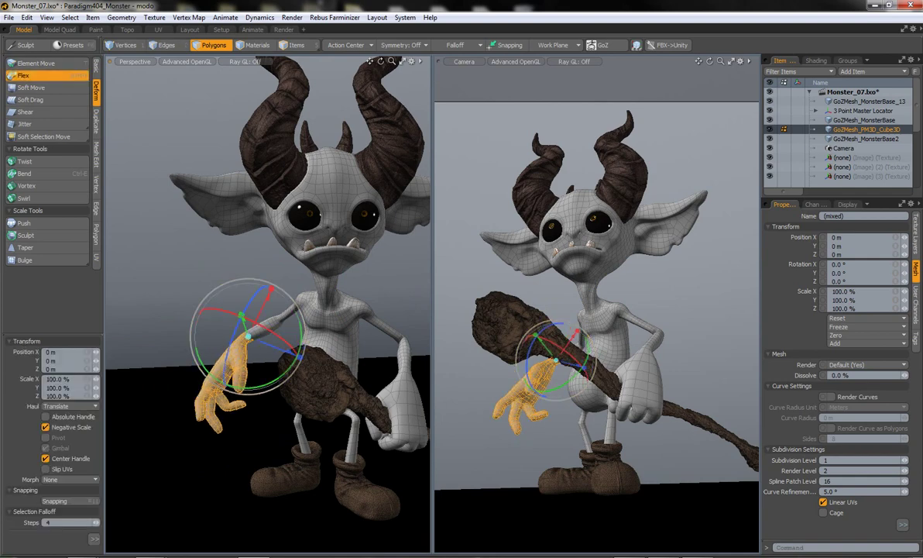
{"action": "left_click_drag", "start_coordinate": [256, 313], "coordinate": [229, 324]}
{"action": "key", "text": "space"}
{"action": "left_click_drag", "start_coordinate": [380, 60], "coordinate": [341, 69]}
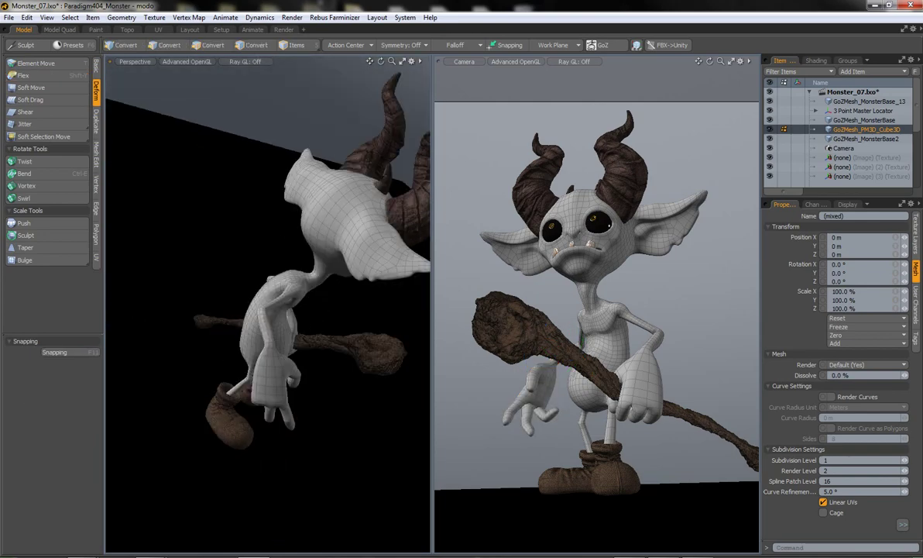
{"action": "scroll", "coordinate": [267, 302], "scroll_direction": "up", "scroll_amount": 5}
{"action": "key", "text": "ctrl+z"}
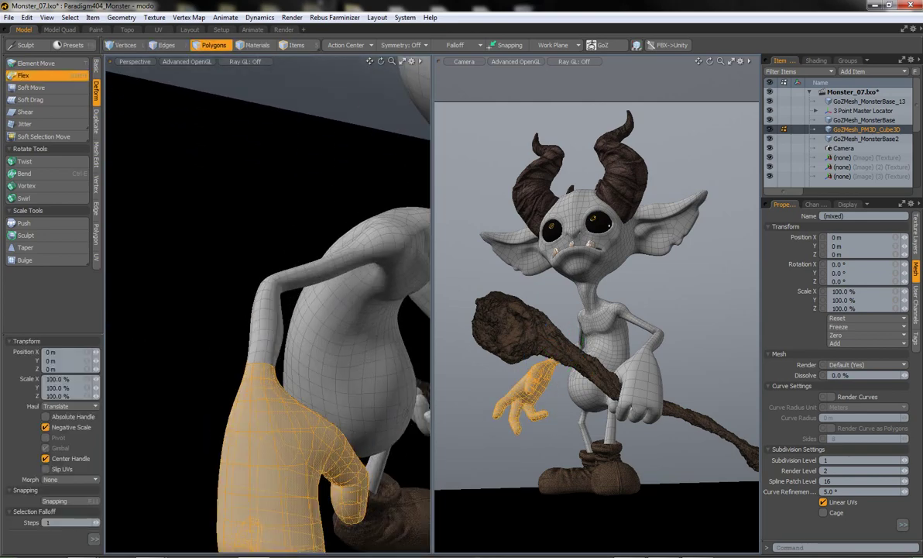
{"action": "left_click_drag", "start_coordinate": [380, 60], "coordinate": [393, 90]}
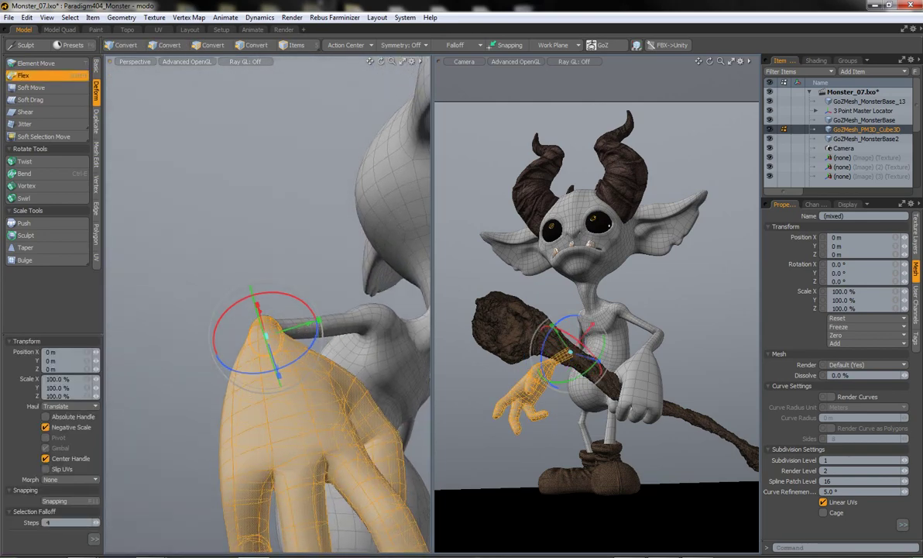
{"action": "left_click_drag", "start_coordinate": [255, 345], "coordinate": [263, 333]}
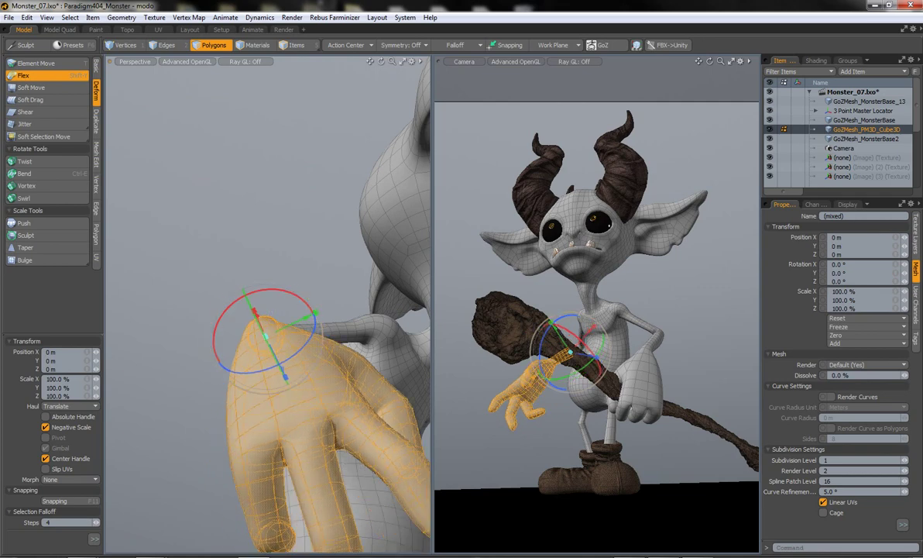
{"action": "key", "text": "space"}
{"action": "left_click_drag", "start_coordinate": [380, 61], "coordinate": [364, 78]}
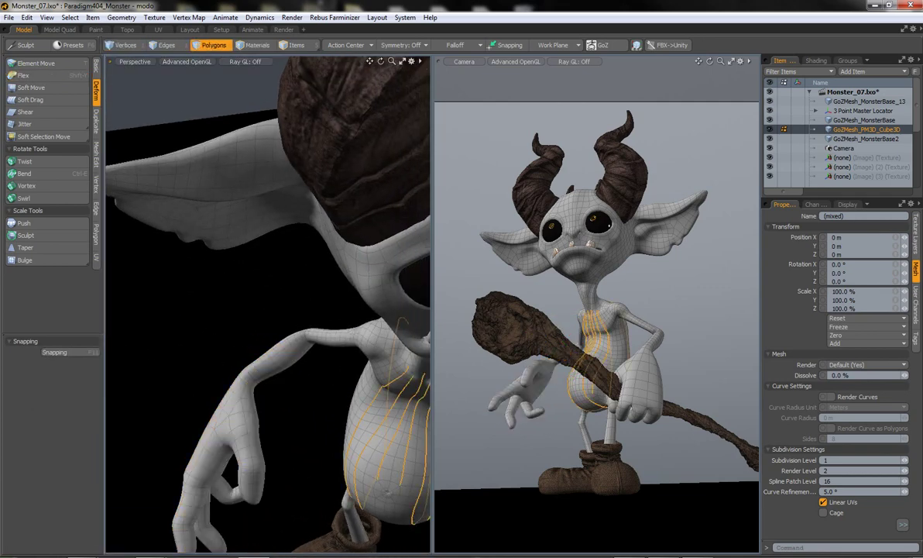
Step: Reselect the hand and forearm and flex the hand to hang more vertically
{"action": "key", "text": "ctrl+z"}
{"action": "key", "text": "shift+f"}
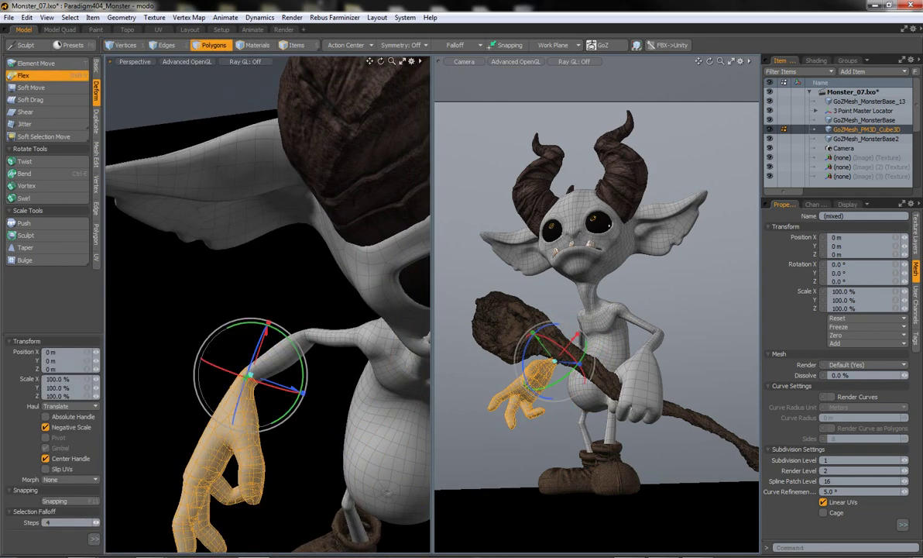
{"action": "left_click_drag", "start_coordinate": [194, 377], "coordinate": [209, 414]}
{"action": "left_click_drag", "start_coordinate": [140, 377], "coordinate": [140, 408]}
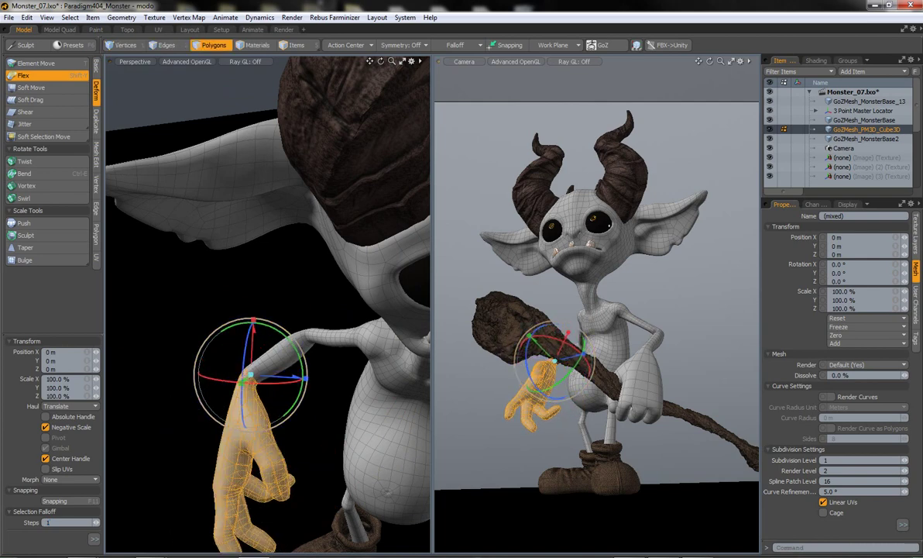
{"action": "key", "text": "space"}
Step: Turn the hand with Flex so its fingers point down
{"action": "key", "text": "a"}
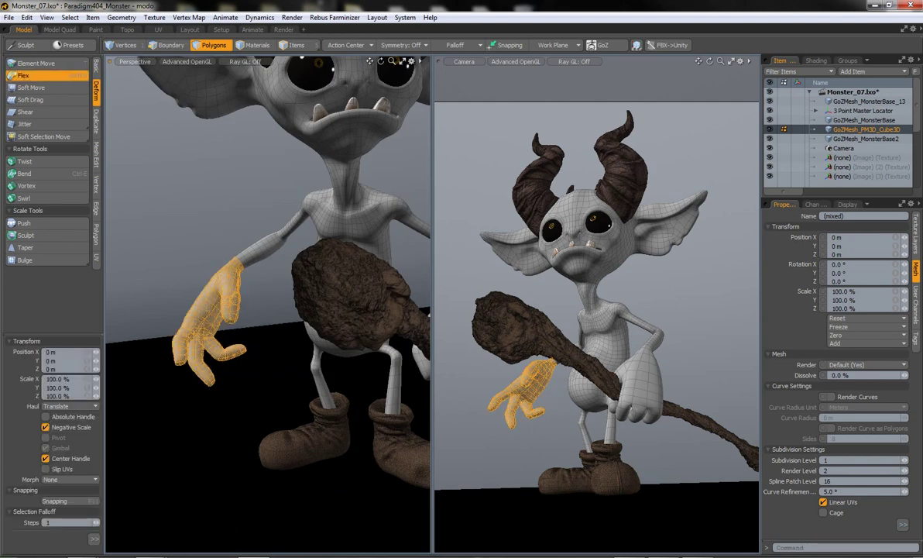
{"action": "left_click_drag", "start_coordinate": [267, 302], "coordinate": [232, 294], "text": "alt"}
{"action": "key", "text": "shift+f"}
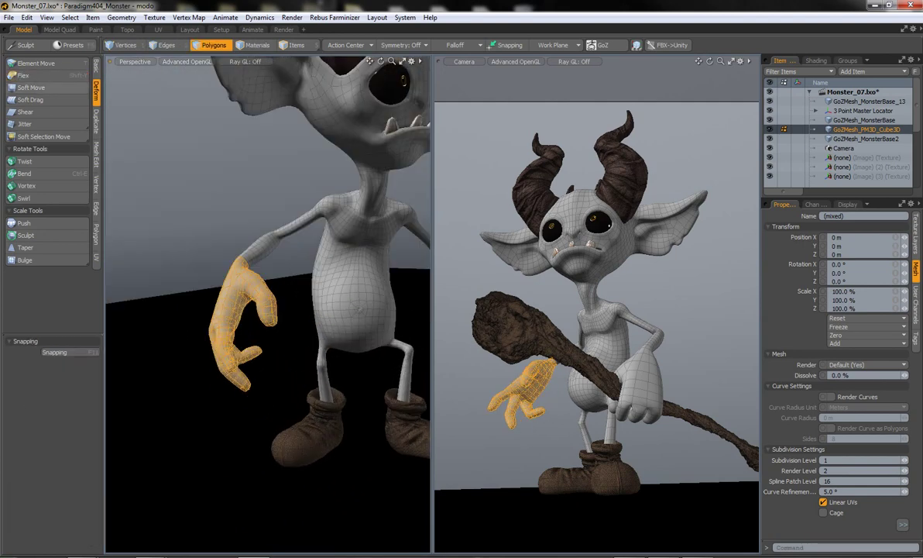
{"action": "mouse_move", "coordinate": [290, 233]}
{"action": "left_mouse_down"}
{"action": "mouse_move", "coordinate": [272, 210]}
{"action": "mouse_move", "coordinate": [232, 263]}
{"action": "left_mouse_up"}
{"action": "key", "text": "space"}
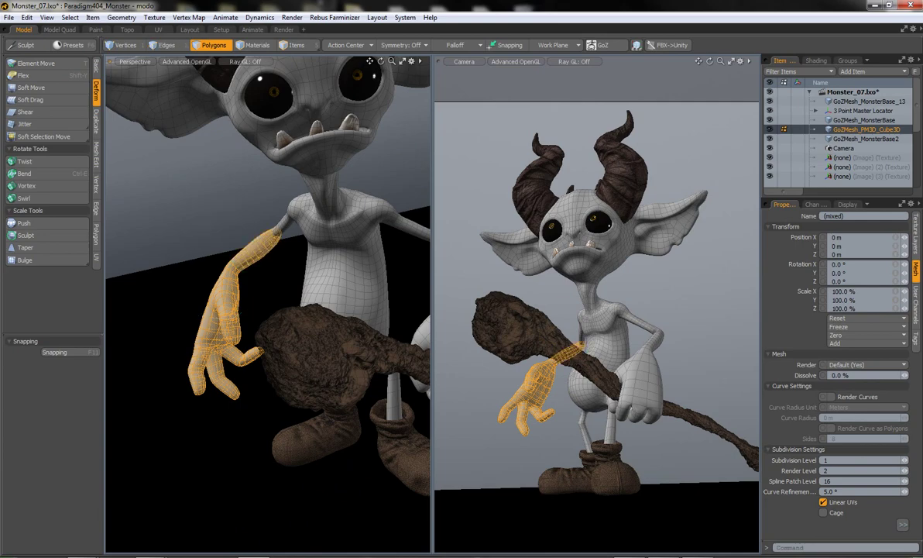
{"action": "key", "text": "shift+f"}
{"action": "key", "text": "space"}
Step: Swing the arm down around its shoulder pivot beside the body, then clear the selection
{"action": "left_click_drag", "start_coordinate": [232, 271], "coordinate": [294, 263], "text": "alt"}
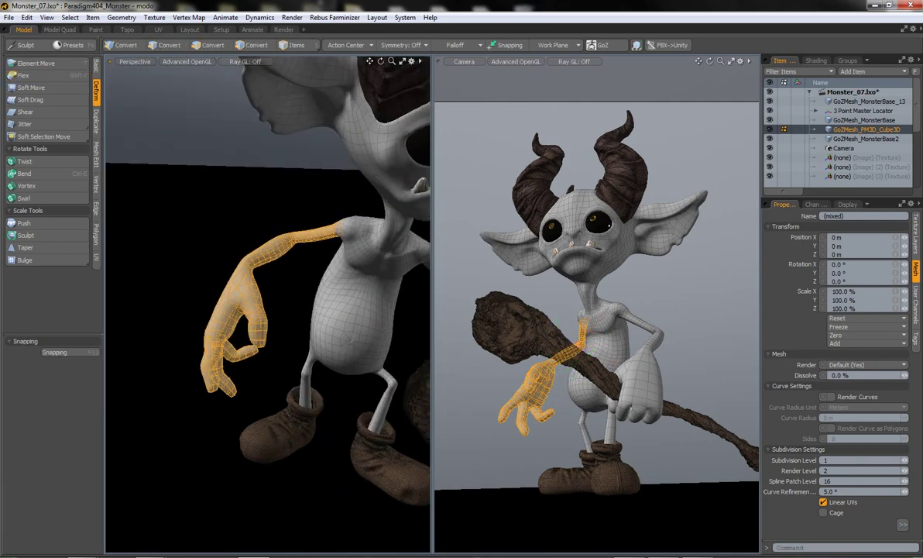
{"action": "key", "text": "shift+f"}
{"action": "left_click_drag", "start_coordinate": [256, 294], "coordinate": [326, 287], "text": "alt"}
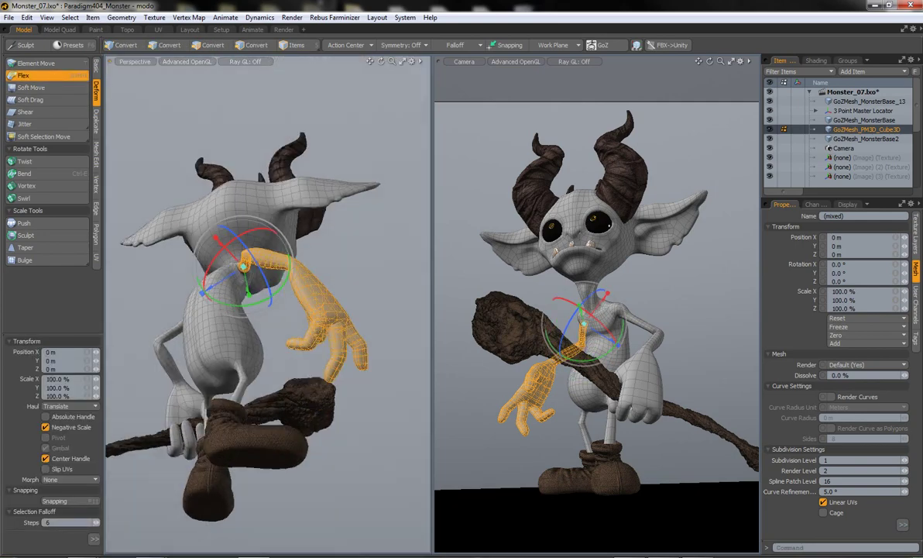
{"action": "mouse_move", "coordinate": [310, 217]}
{"action": "left_mouse_down"}
{"action": "mouse_move", "coordinate": [306, 260]}
{"action": "mouse_move", "coordinate": [259, 240]}
{"action": "left_mouse_up"}
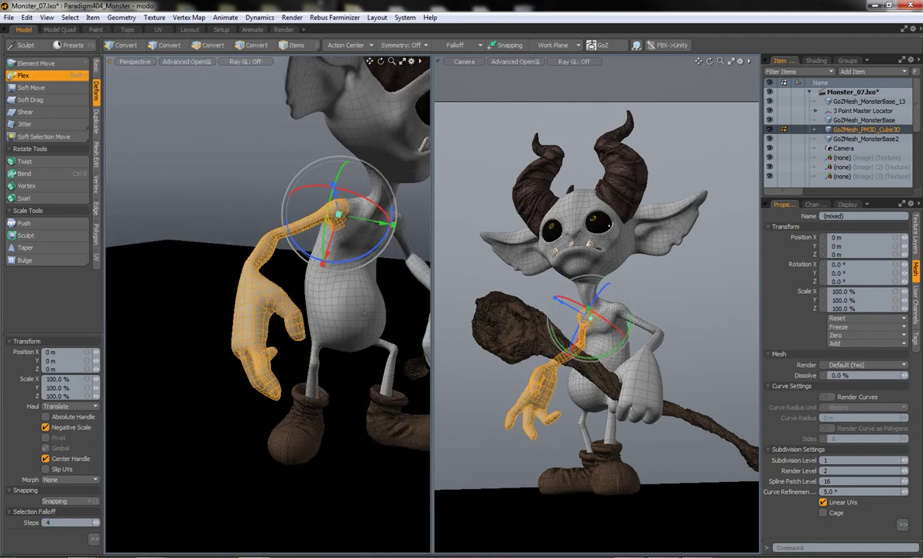
{"action": "left_click_drag", "start_coordinate": [369, 60], "coordinate": [403, 69]}
{"action": "left_click_drag", "start_coordinate": [326, 232], "coordinate": [341, 256]}
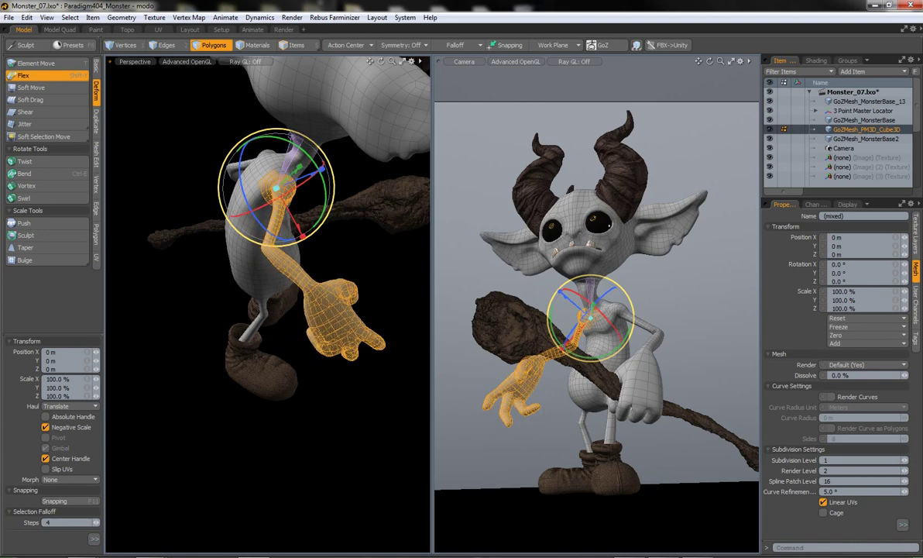
{"action": "left_click_drag", "start_coordinate": [248, 215], "coordinate": [255, 233]}
{"action": "key", "text": "t"}
{"action": "scroll", "coordinate": [373, 200], "scroll_direction": "up", "scroll_amount": 3}
{"action": "scroll", "coordinate": [374, 200], "scroll_direction": "up", "scroll_amount": 2}
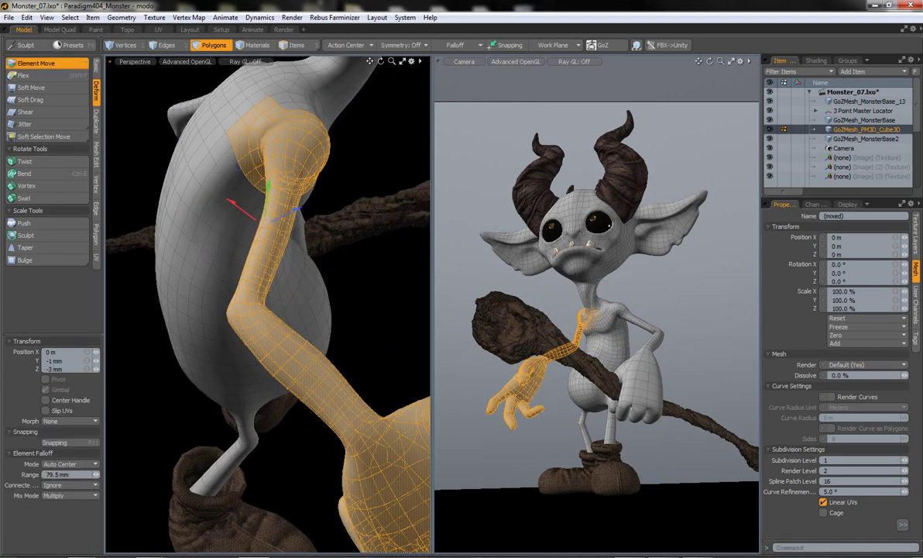
{"action": "key", "text": "Escape"}
{"action": "left_click_drag", "start_coordinate": [267, 302], "coordinate": [325, 302], "text": "alt"}
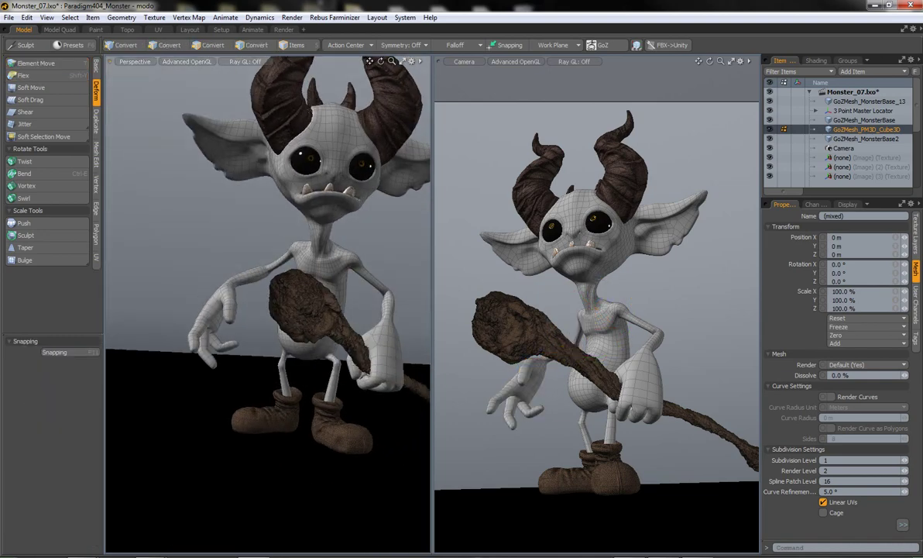
Step: Delete the Legno material from the Shader Tree and confirm the warning
{"action": "scroll", "coordinate": [267, 302], "scroll_direction": "down", "scroll_amount": 2}
{"action": "scroll", "coordinate": [267, 302], "scroll_direction": "down", "scroll_amount": 3}
{"action": "scroll", "coordinate": [267, 302], "scroll_direction": "up", "scroll_amount": 1}
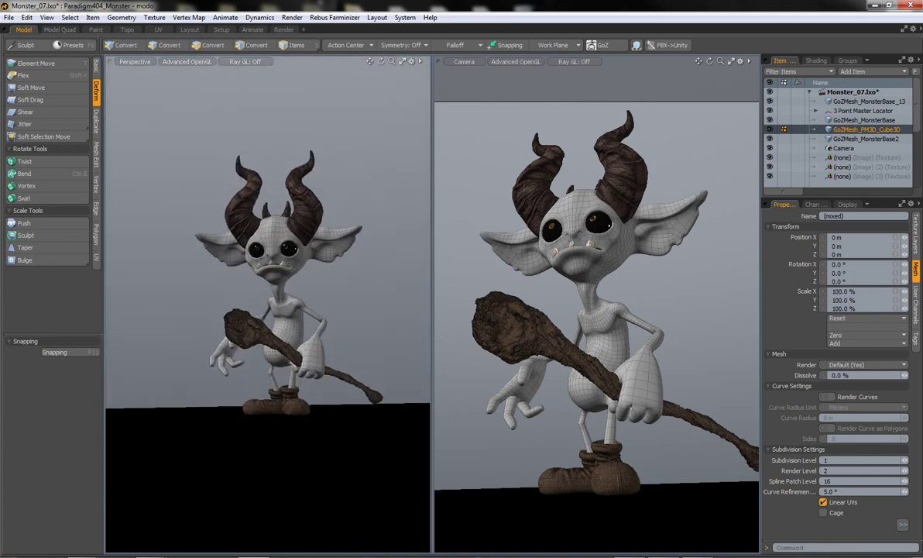
{"action": "left_click_drag", "start_coordinate": [267, 302], "coordinate": [295, 302], "text": "alt"}
{"action": "key", "text": "3"}
{"action": "scroll", "coordinate": [267, 302], "scroll_direction": "up", "scroll_amount": 2}
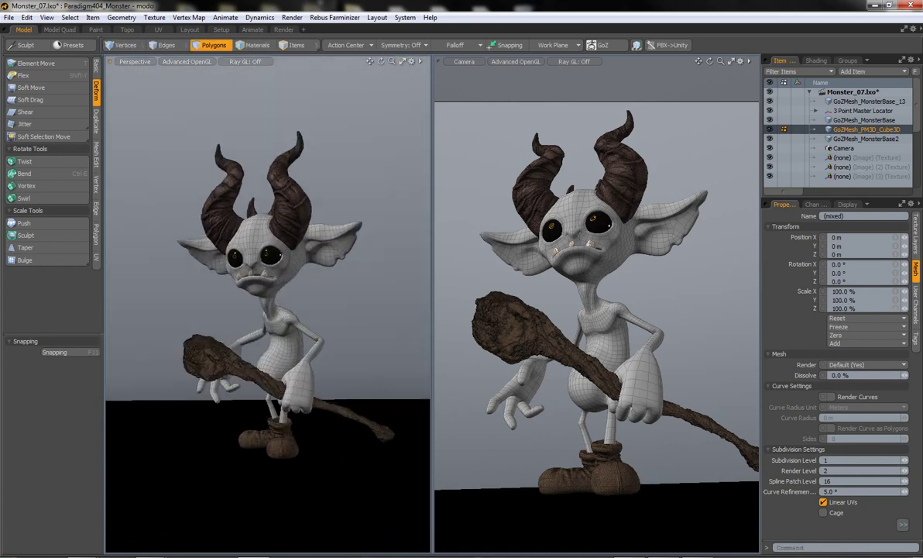
{"action": "left_click", "coordinate": [816, 60]}
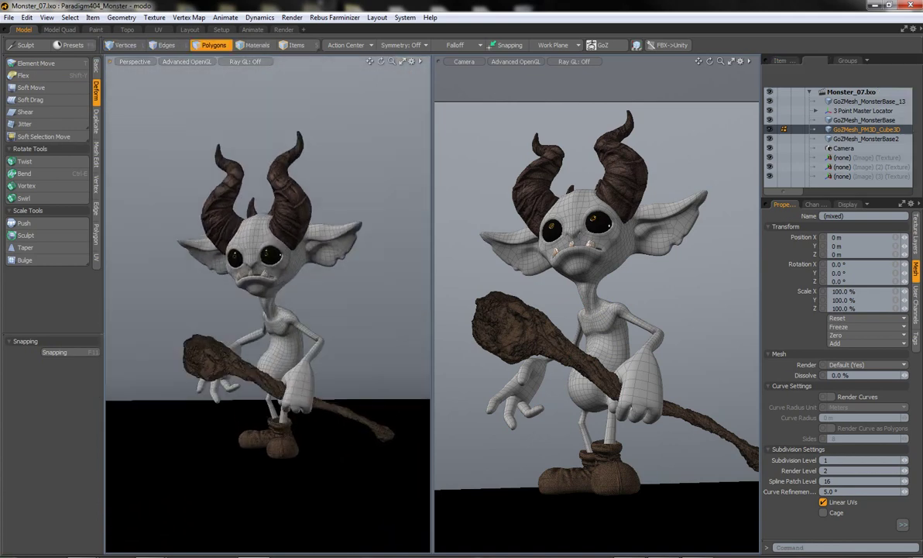
{"action": "scroll", "coordinate": [814, 139], "scroll_direction": "down", "scroll_amount": 3}
{"action": "scroll", "coordinate": [836, 139], "scroll_direction": "down", "scroll_amount": 2}
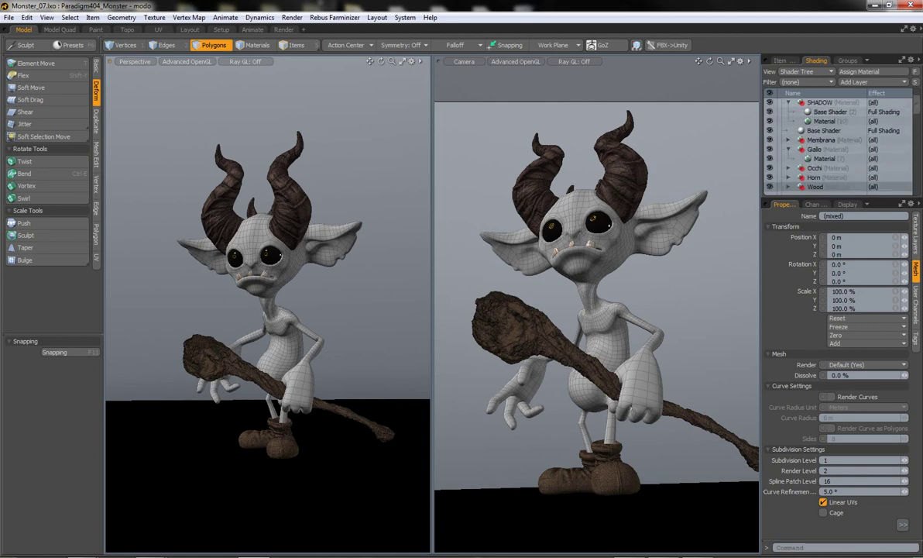
{"action": "scroll", "coordinate": [836, 140], "scroll_direction": "down", "scroll_amount": 2}
{"action": "scroll", "coordinate": [837, 139], "scroll_direction": "down", "scroll_amount": 2}
{"action": "left_click", "coordinate": [815, 130]}
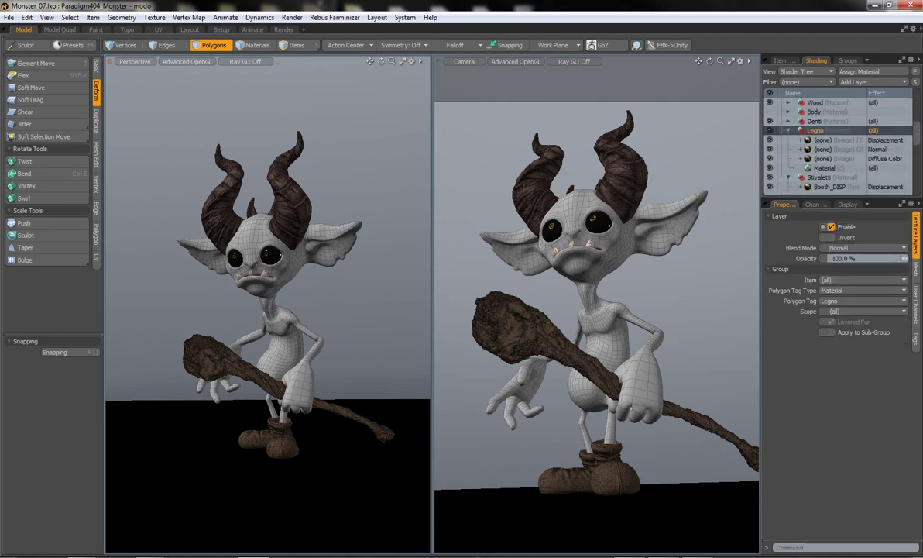
{"action": "key", "text": "Delete"}
{"action": "key", "text": "Return"}
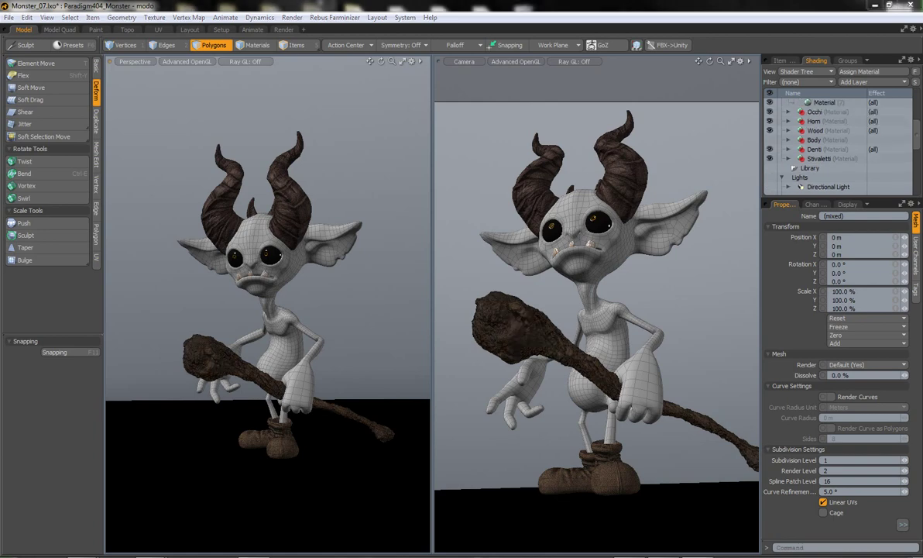
{"action": "scroll", "coordinate": [836, 143], "scroll_direction": "up", "scroll_amount": 3}
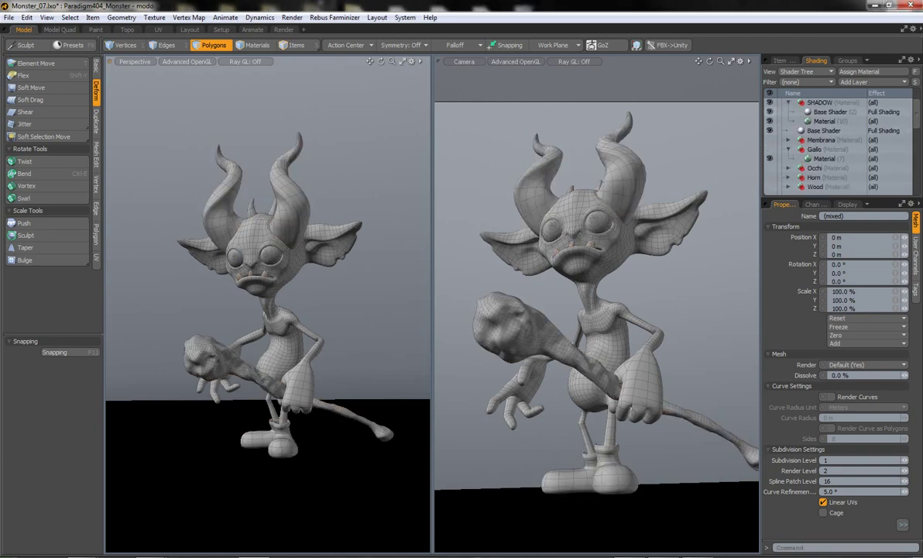
Step: In the render layout, add a new material layer with diffuse grey 0.46
{"action": "left_click", "coordinate": [283, 29]}
{"action": "left_click", "coordinate": [681, 231]}
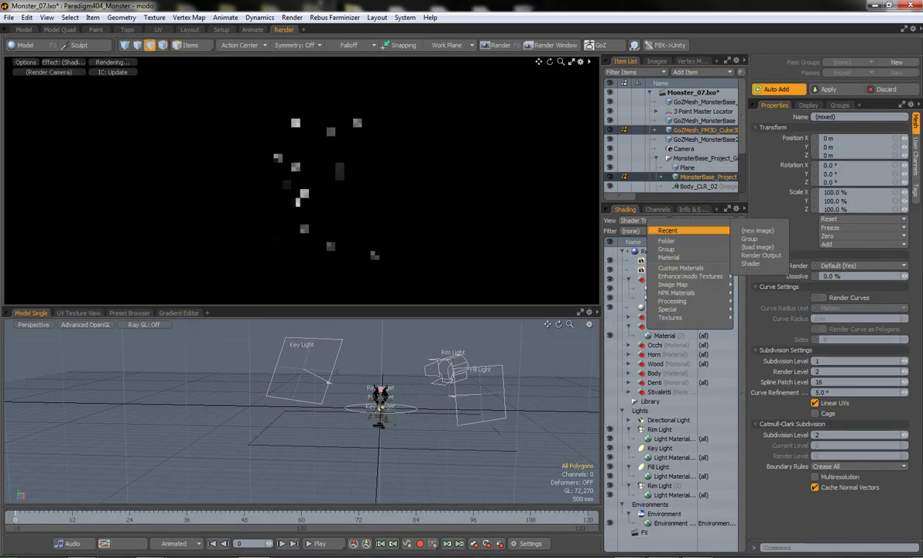
{"action": "left_click", "coordinate": [672, 257]}
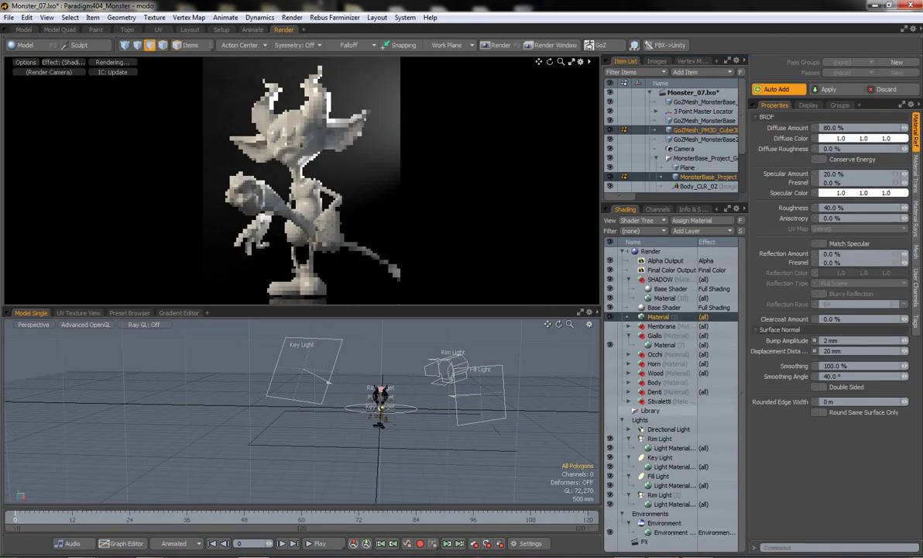
{"action": "left_click", "coordinate": [814, 138]}
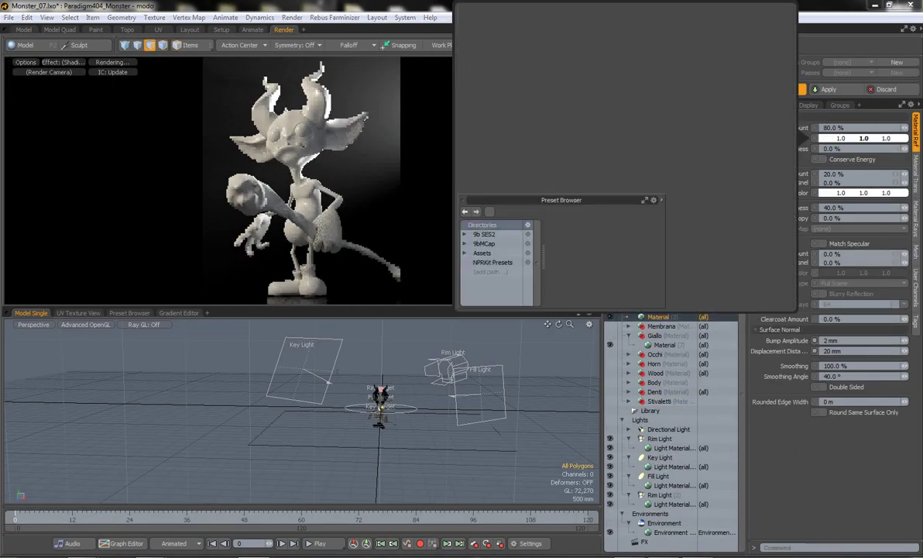
{"action": "left_click_drag", "start_coordinate": [529, 178], "coordinate": [543, 179]}
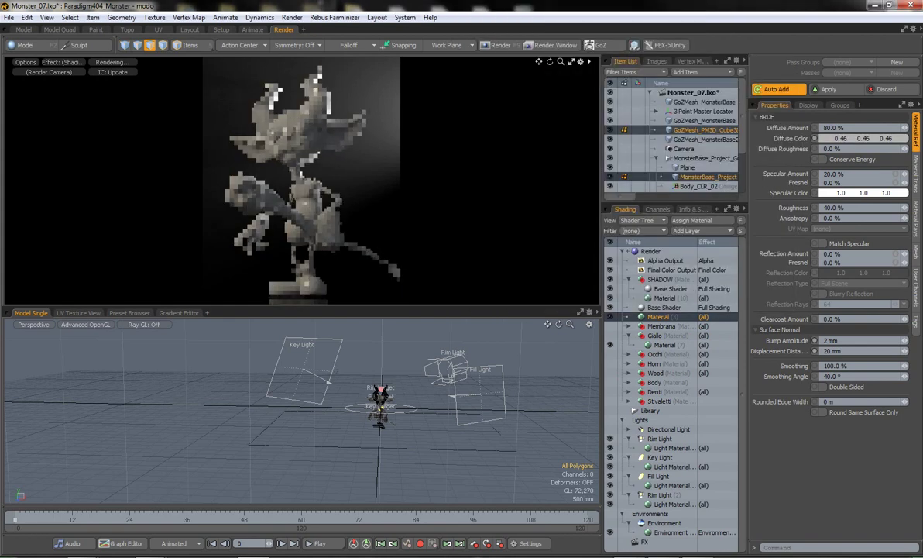
Step: Duplicate Rim Light (2) as an area light Rim Light (3), lowered to 120.4229 mm
{"action": "left_click", "coordinate": [660, 494]}
{"action": "right_click", "coordinate": [659, 495]}
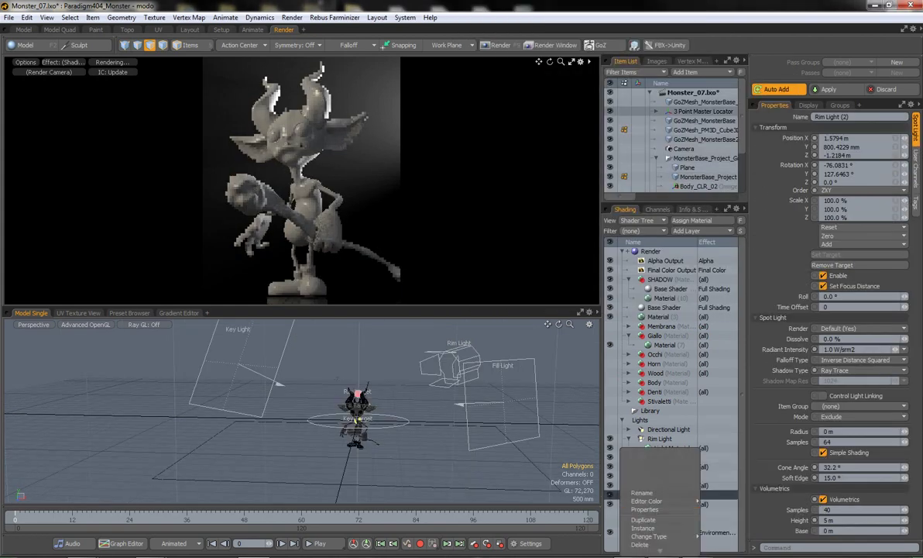
{"action": "left_click", "coordinate": [619, 465]}
{"action": "right_click", "coordinate": [659, 512]}
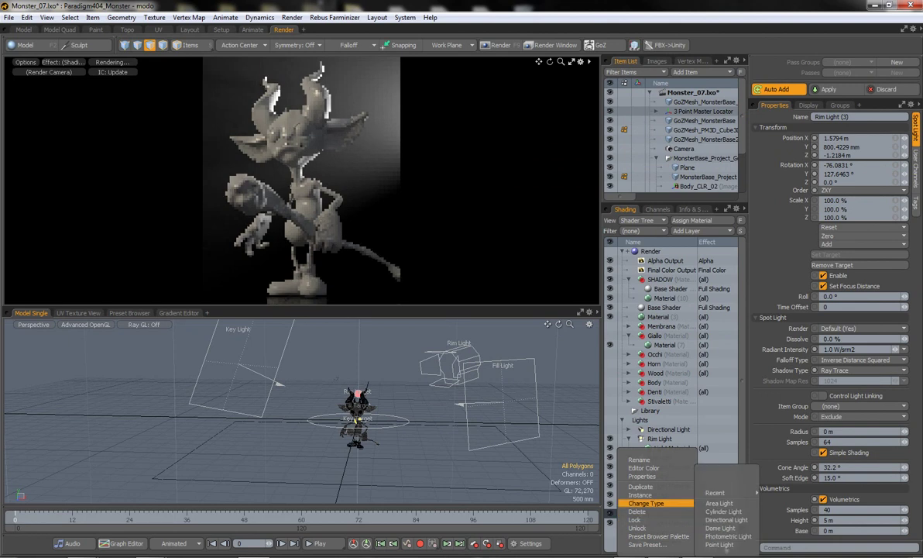
{"action": "left_click", "coordinate": [743, 488]}
{"action": "key", "text": "y"}
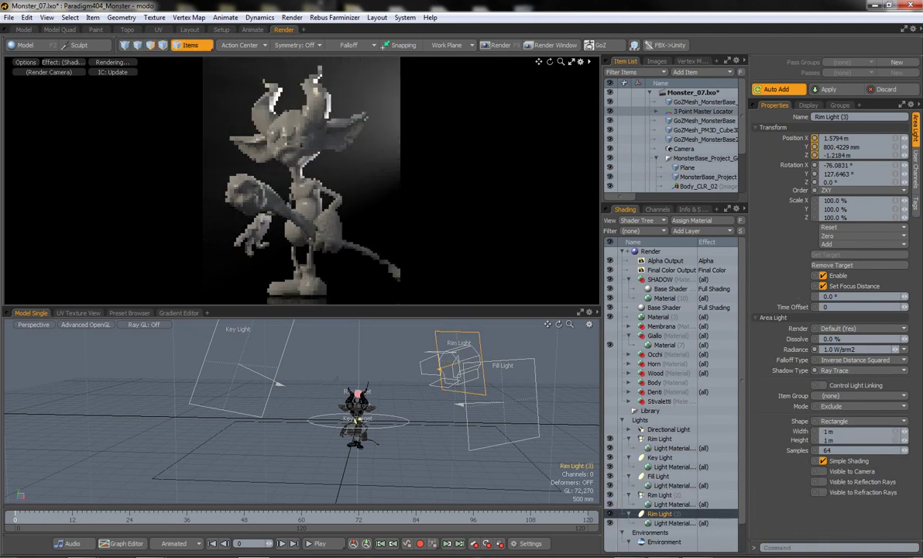
{"action": "left_click_drag", "start_coordinate": [460, 352], "coordinate": [460, 365]}
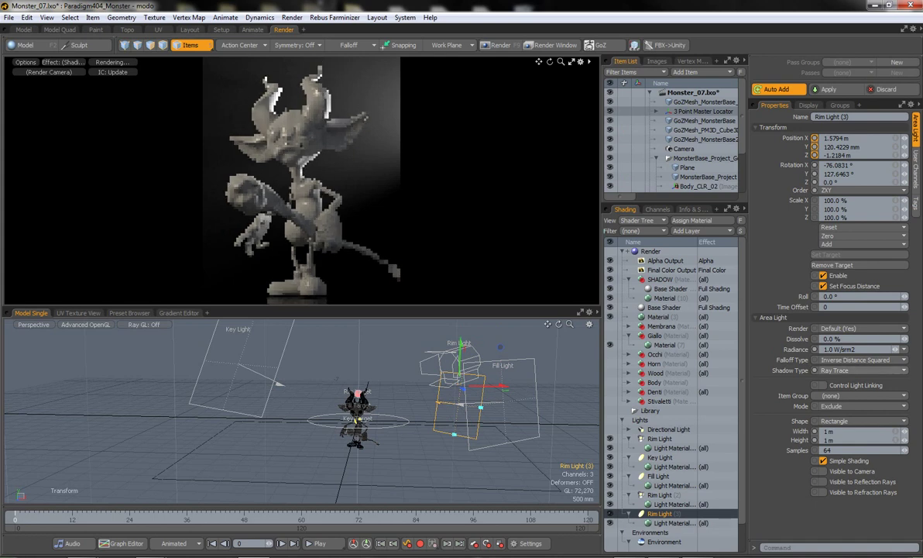
Step: Delete Rim Light (3) and change the Directional Light into an Area Light
{"action": "right_click", "coordinate": [659, 514]}
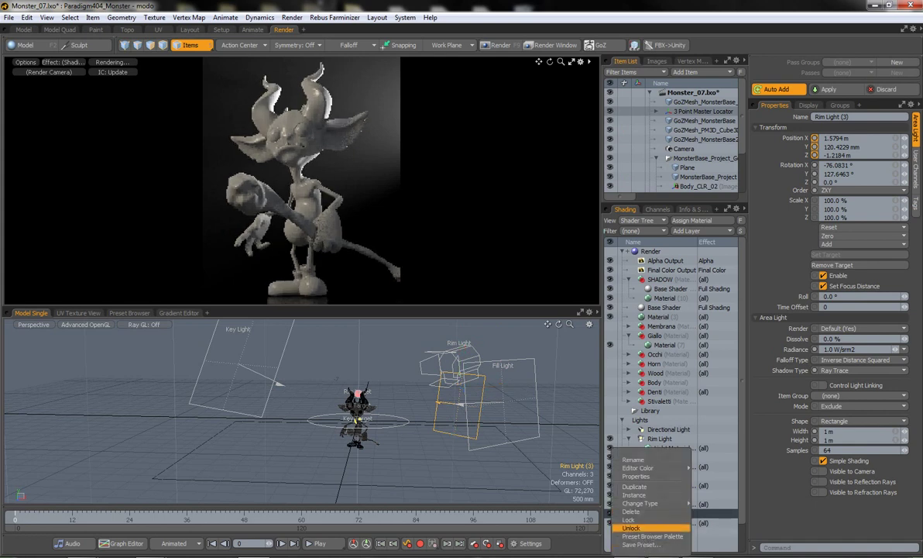
{"action": "left_click", "coordinate": [608, 468]}
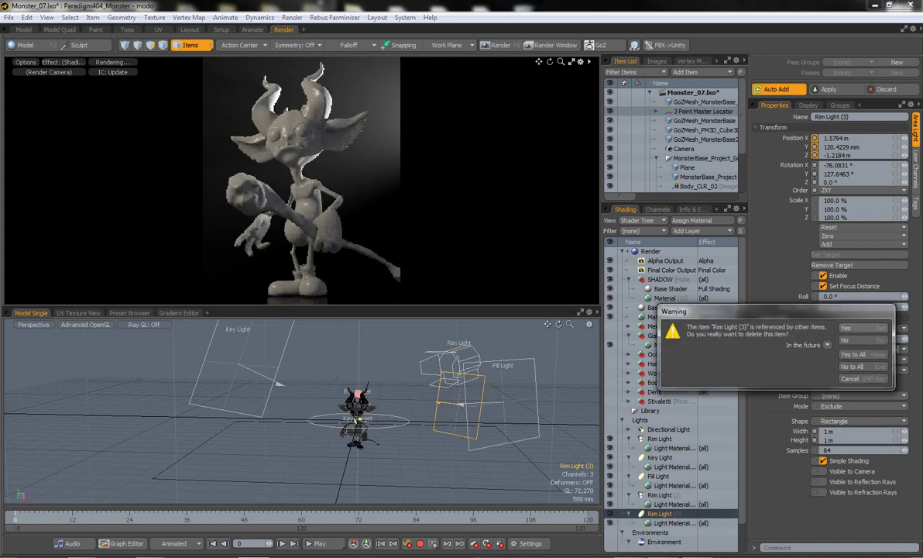
{"action": "left_click", "coordinate": [837, 339]}
{"action": "right_click", "coordinate": [640, 420]}
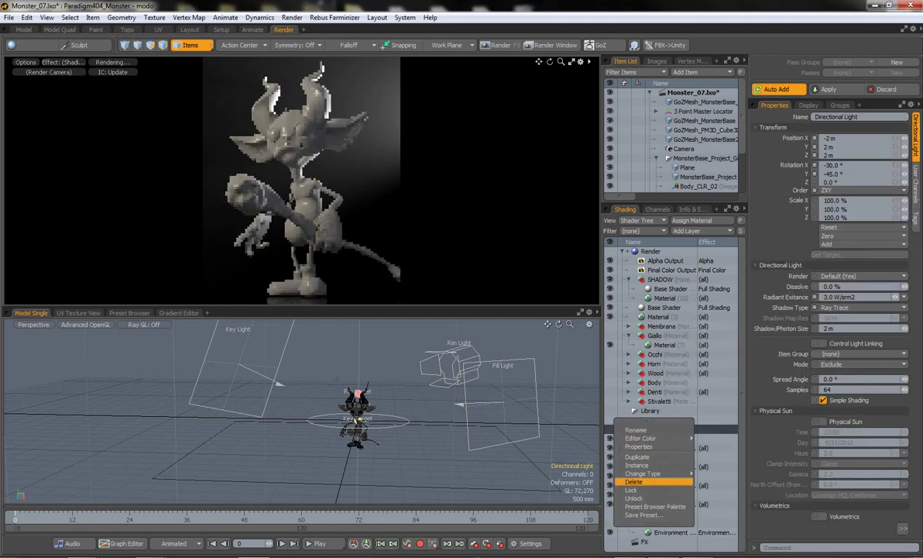
{"action": "left_click", "coordinate": [632, 483]}
Step: Move and rotate the area light so it sits to the right of the monster, facing it
{"action": "key", "text": "w"}
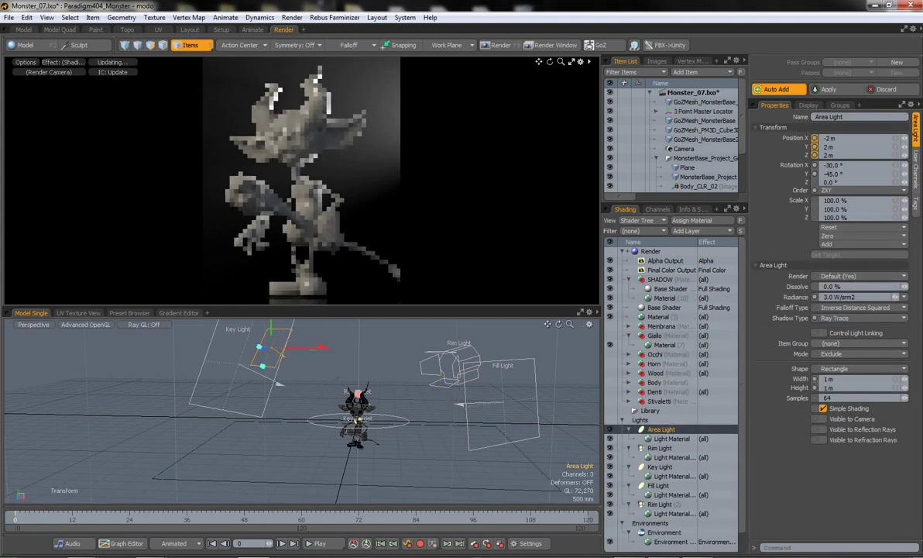
{"action": "left_click_drag", "start_coordinate": [258, 361], "coordinate": [401, 412]}
{"action": "left_click_drag", "start_coordinate": [464, 364], "coordinate": [372, 379], "text": "alt"}
{"action": "key", "text": "e"}
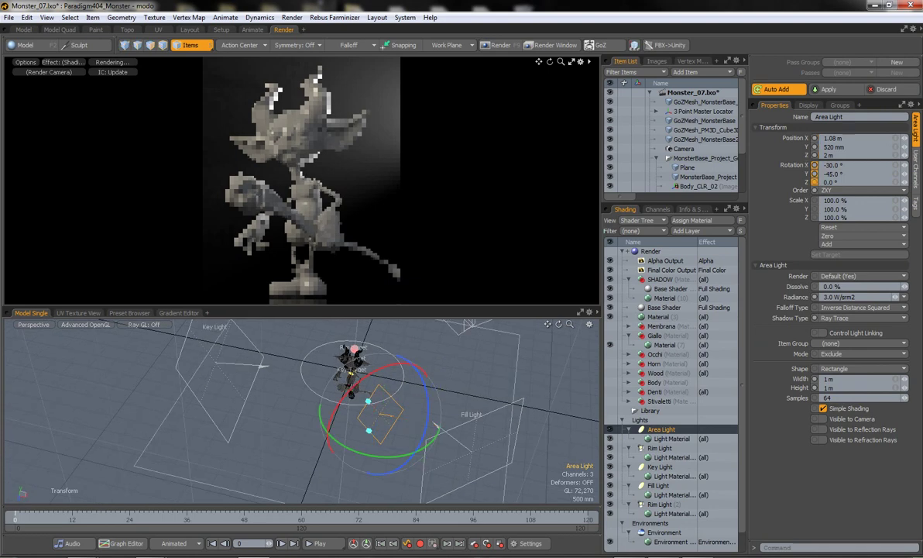
{"action": "left_click_drag", "start_coordinate": [333, 442], "coordinate": [418, 434]}
{"action": "key", "text": "w"}
{"action": "left_click_drag", "start_coordinate": [333, 422], "coordinate": [350, 372]}
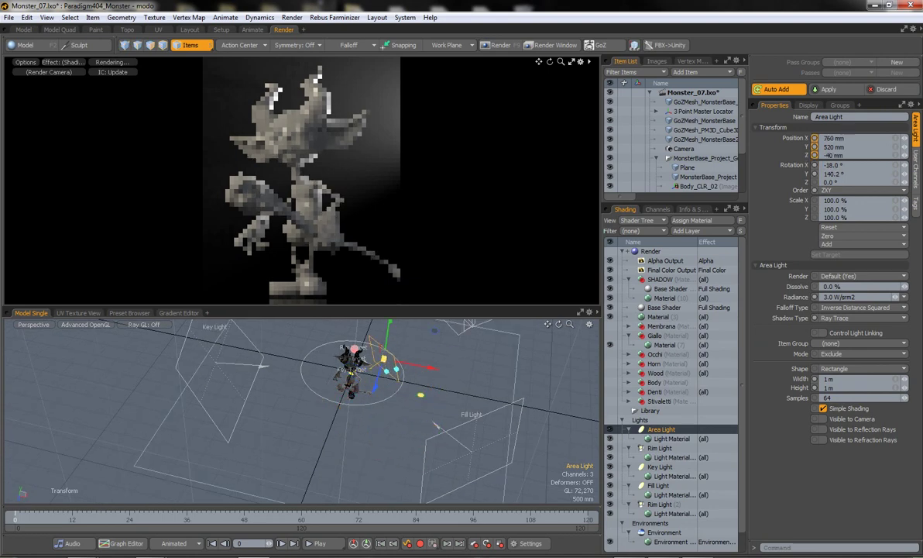
{"action": "scroll", "coordinate": [533, 498], "scroll_direction": "up", "scroll_amount": 5}
{"action": "left_click_drag", "start_coordinate": [533, 498], "coordinate": [465, 465], "text": "alt"}
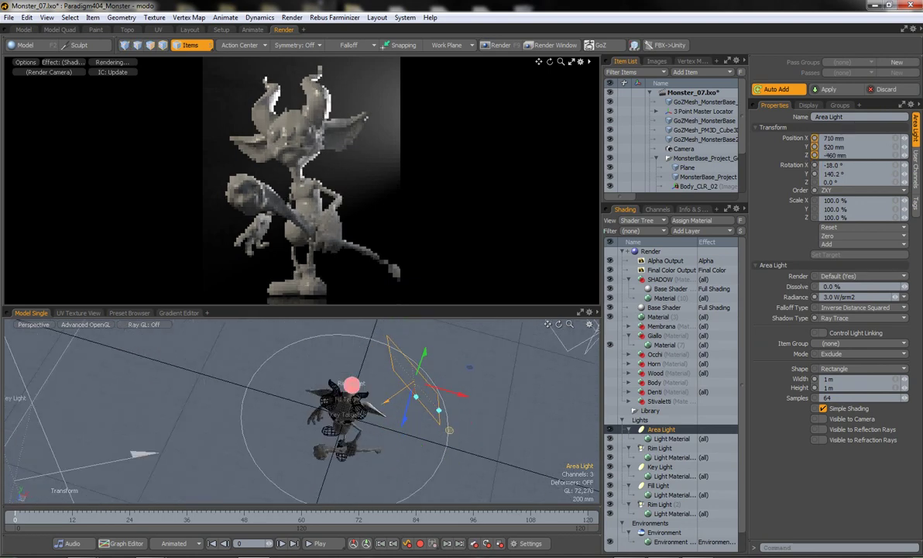
{"action": "left_click_drag", "start_coordinate": [412, 373], "coordinate": [412, 399]}
Step: Lower the area light to a low side position and fine-tune its angle and distance
{"action": "left_click_drag", "start_coordinate": [465, 433], "coordinate": [434, 402], "text": "alt"}
{"action": "left_click_drag", "start_coordinate": [405, 371], "coordinate": [404, 340]}
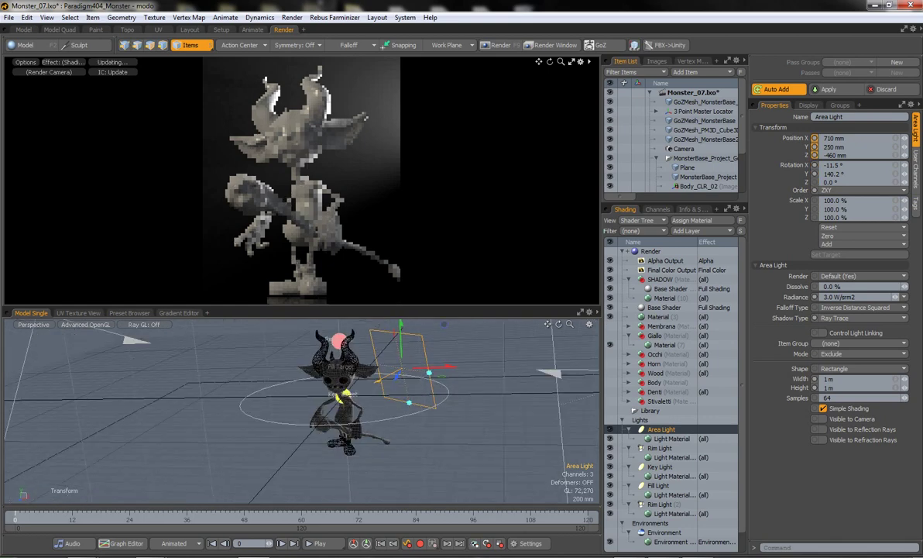
{"action": "left_click_drag", "start_coordinate": [433, 403], "coordinate": [465, 387], "text": "alt"}
{"action": "mouse_move", "coordinate": [404, 364]}
{"action": "left_mouse_down"}
{"action": "mouse_move", "coordinate": [405, 418]}
{"action": "mouse_move", "coordinate": [465, 410]}
{"action": "left_mouse_up"}
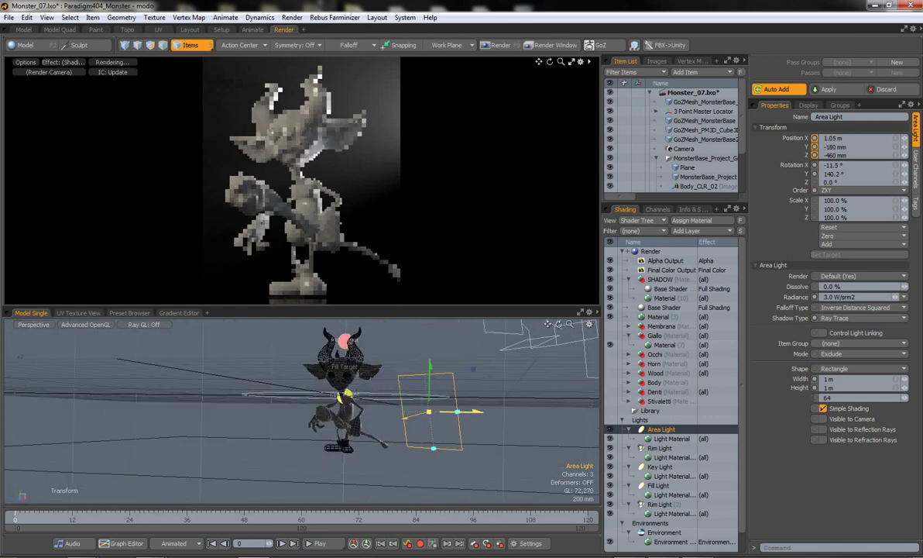
{"action": "key", "text": "e"}
{"action": "left_click_drag", "start_coordinate": [465, 465], "coordinate": [434, 496], "text": "alt"}
{"action": "left_click_drag", "start_coordinate": [465, 434], "coordinate": [439, 497]}
{"action": "mouse_move", "coordinate": [434, 457]}
{"action": "left_mouse_down"}
{"action": "mouse_move", "coordinate": [439, 496]}
{"action": "mouse_move", "coordinate": [419, 465]}
{"action": "mouse_move", "coordinate": [437, 496]}
{"action": "left_mouse_up"}
{"action": "key", "text": "w"}
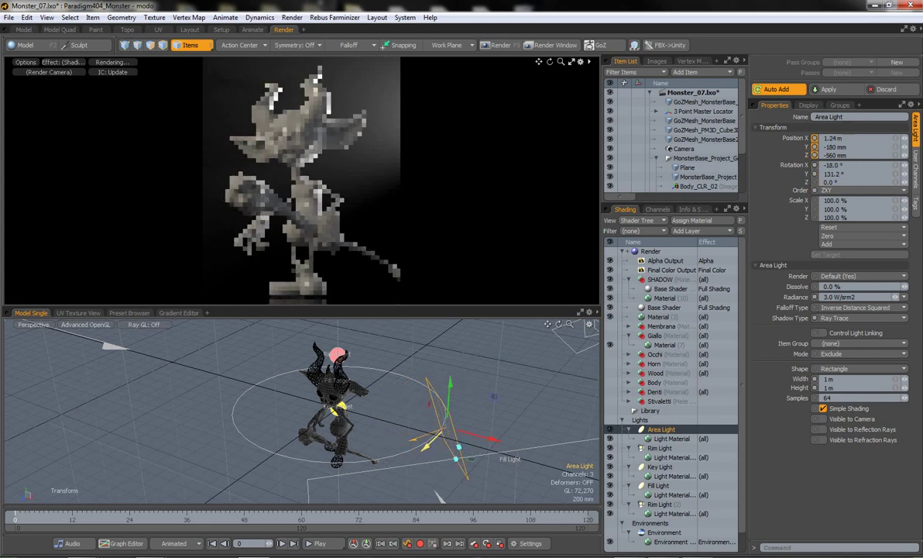
{"action": "left_click_drag", "start_coordinate": [434, 447], "coordinate": [439, 496]}
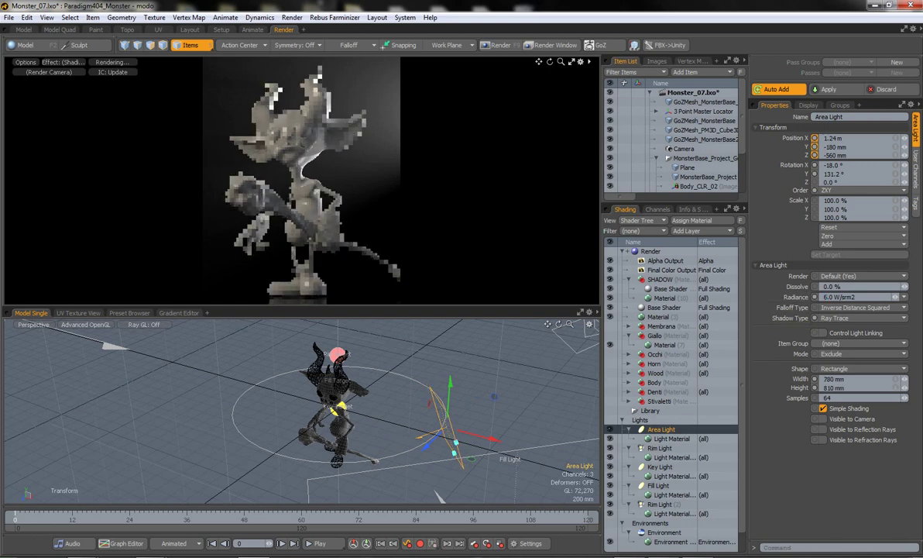
{"action": "mouse_move", "coordinate": [456, 443]}
{"action": "left_mouse_down"}
{"action": "mouse_move", "coordinate": [403, 448]}
{"action": "mouse_move", "coordinate": [418, 461]}
{"action": "mouse_move", "coordinate": [364, 434]}
{"action": "mouse_move", "coordinate": [388, 418]}
{"action": "mouse_move", "coordinate": [376, 407]}
{"action": "mouse_move", "coordinate": [399, 430]}
{"action": "mouse_move", "coordinate": [387, 418]}
{"action": "left_mouse_up"}
{"action": "key", "text": "e"}
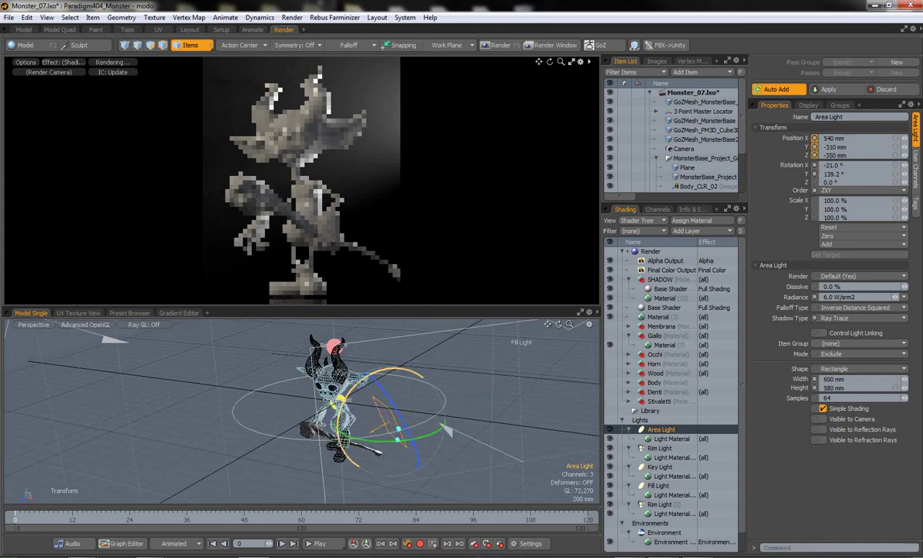
Step: Set the area light's radiance to 10 W/srm2, then select the Environment item
{"action": "double_click", "coordinate": [840, 297]}
{"action": "type", "text": "10"}
{"action": "key", "text": "Return"}
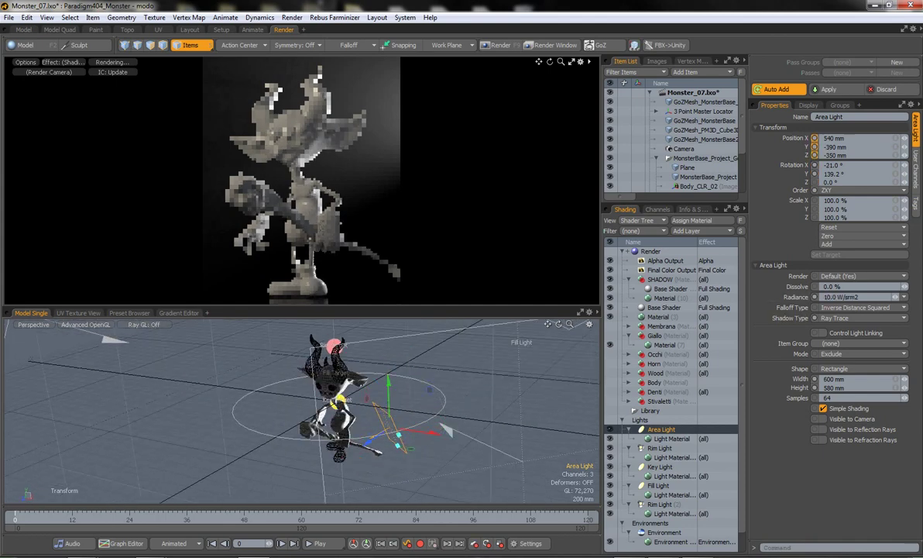
{"action": "key", "text": "Escape"}
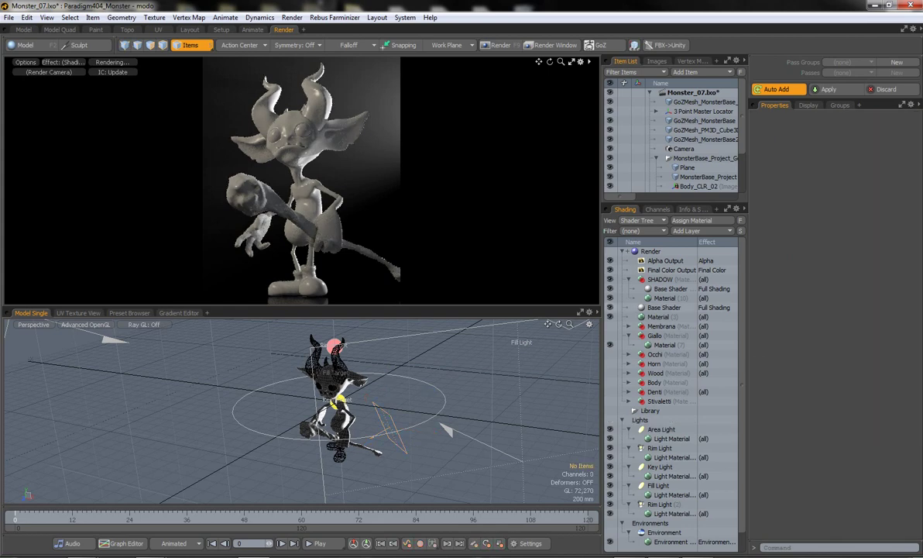
{"action": "scroll", "coordinate": [651, 402], "scroll_direction": "down", "scroll_amount": 1}
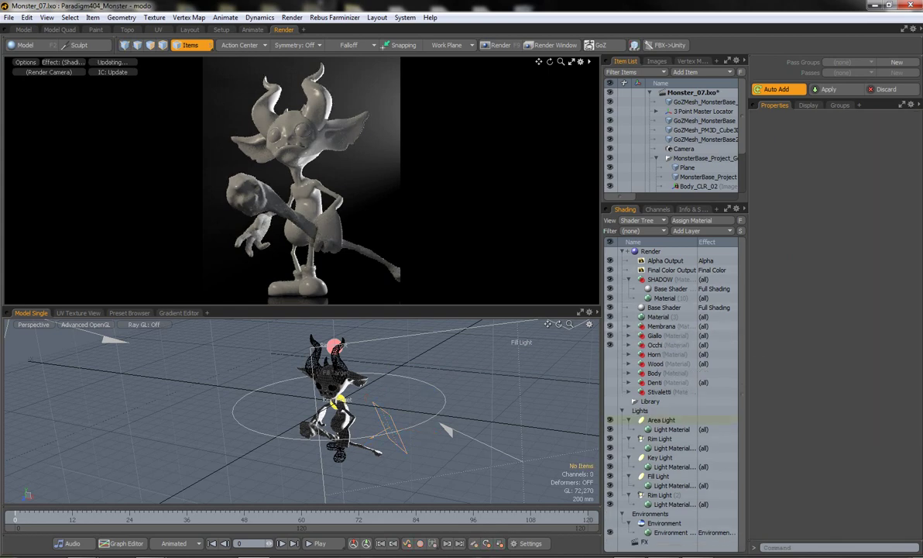
{"action": "left_click", "coordinate": [664, 523]}
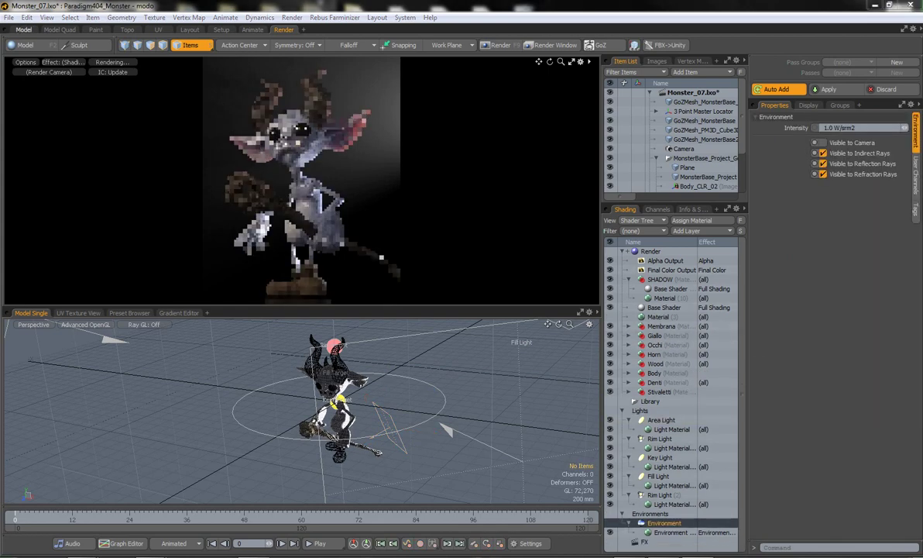
{"action": "left_click", "coordinate": [23, 29]}
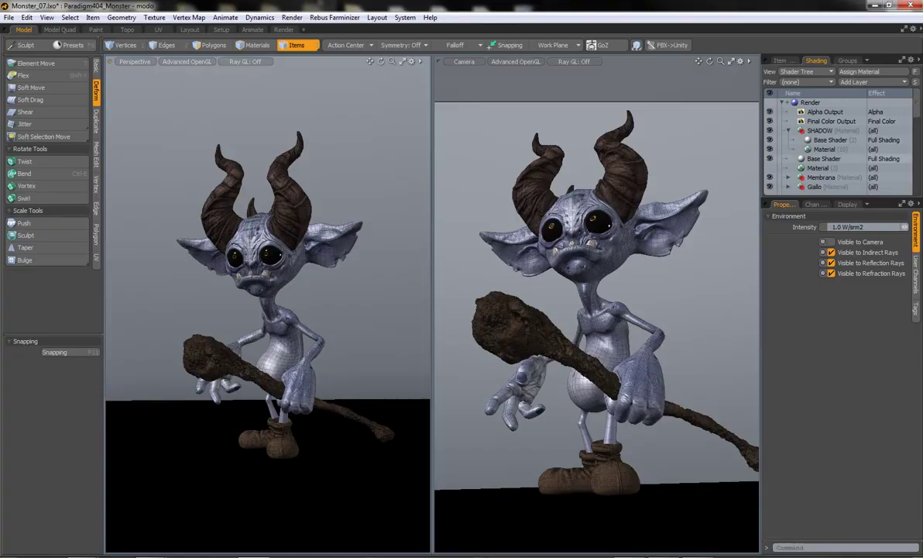
Step: Set the Render item's frame width to 1024 and height to 1280 pixels
{"action": "left_click", "coordinate": [810, 103]}
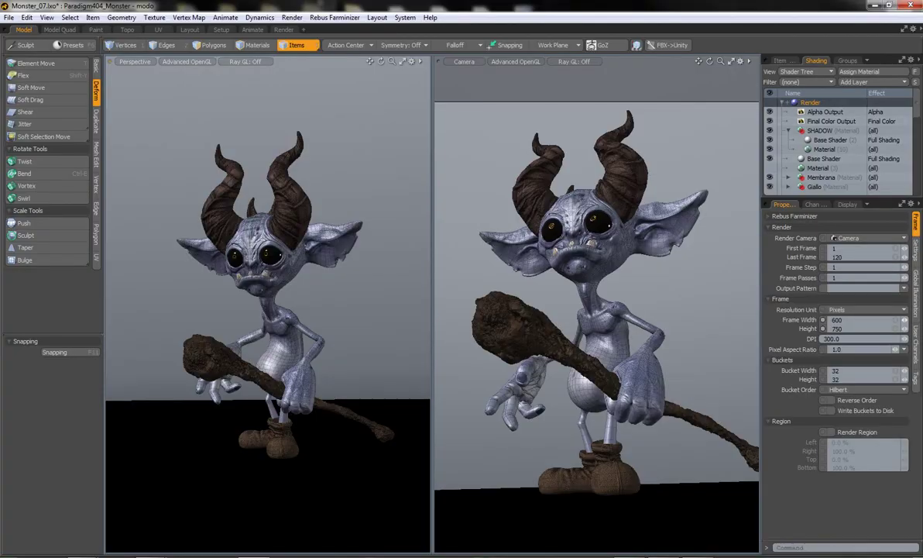
{"action": "left_click", "coordinate": [838, 320]}
{"action": "type", "text": "1024"}
{"action": "key", "text": "Tab"}
{"action": "type", "text": "1280"}
{"action": "key", "text": "Tab"}
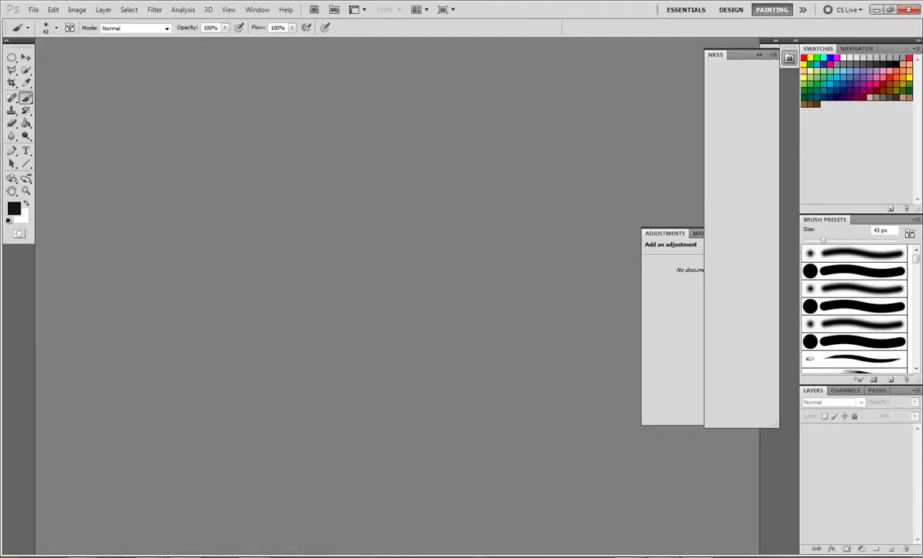
Step: Create a new document filled dark, with a light gradient rising from the bottom
{"action": "left_click", "coordinate": [33, 9]}
{"action": "left_click", "coordinate": [46, 59]}
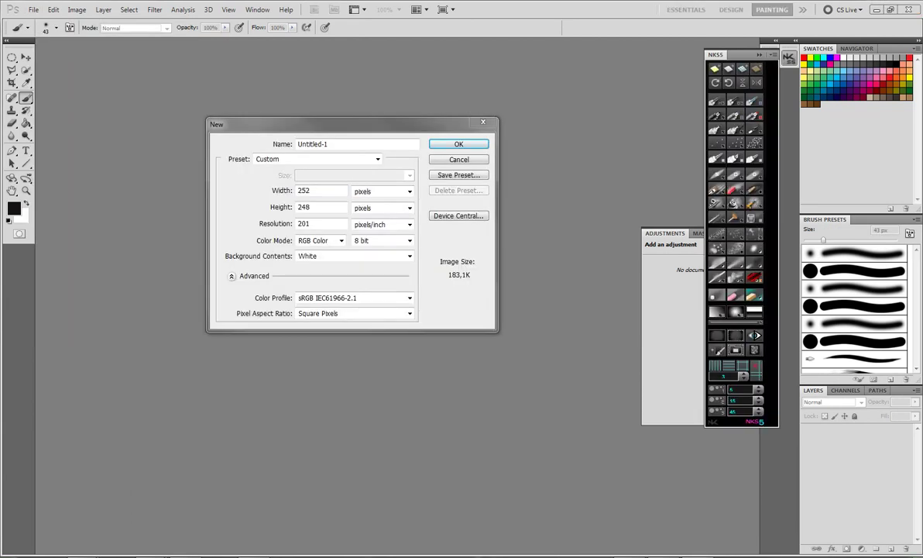
{"action": "key", "text": "Return"}
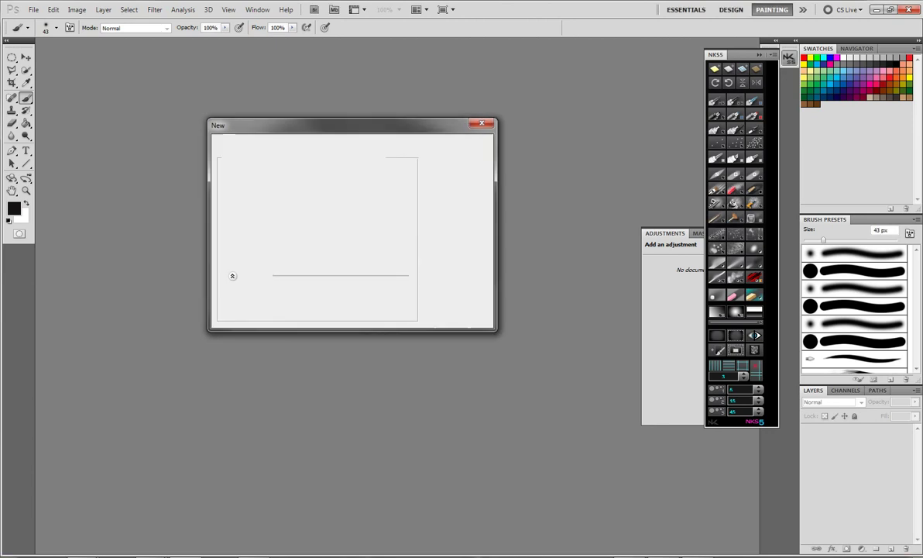
{"action": "key", "text": "g"}
{"action": "left_click", "coordinate": [387, 294]}
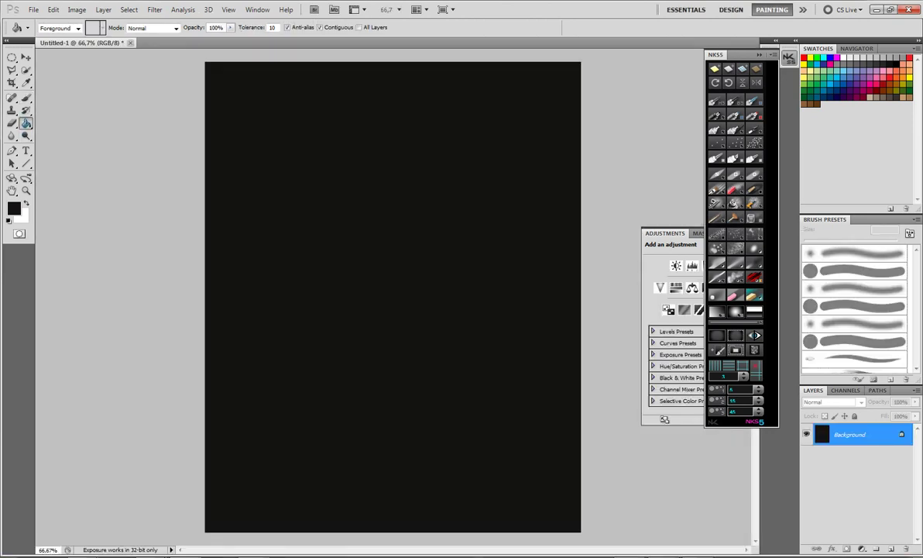
{"action": "left_click", "coordinate": [26, 123]}
{"action": "left_click", "coordinate": [70, 119]}
{"action": "key", "text": "x"}
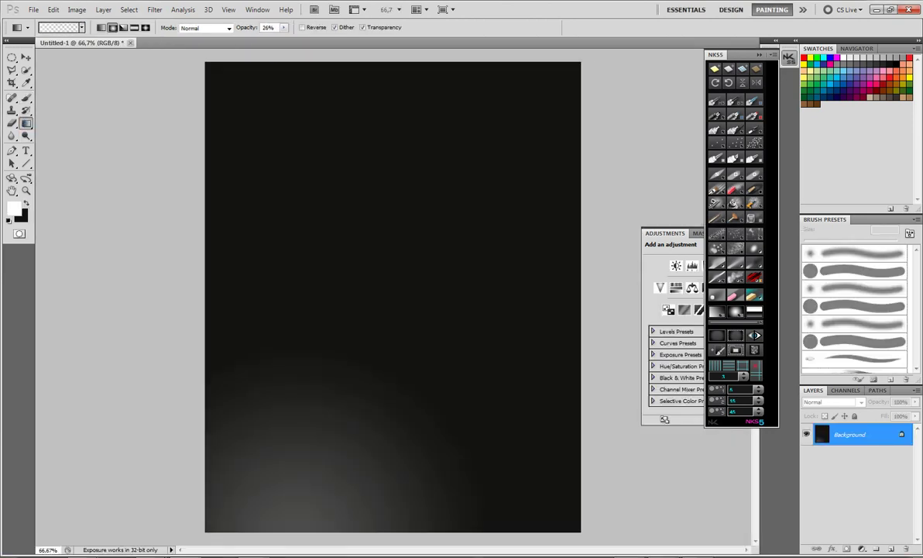
{"action": "key", "text": "ctrl+minus"}
{"action": "left_click_drag", "start_coordinate": [330, 441], "coordinate": [331, 310]}
{"action": "key", "text": "ctrl+z"}
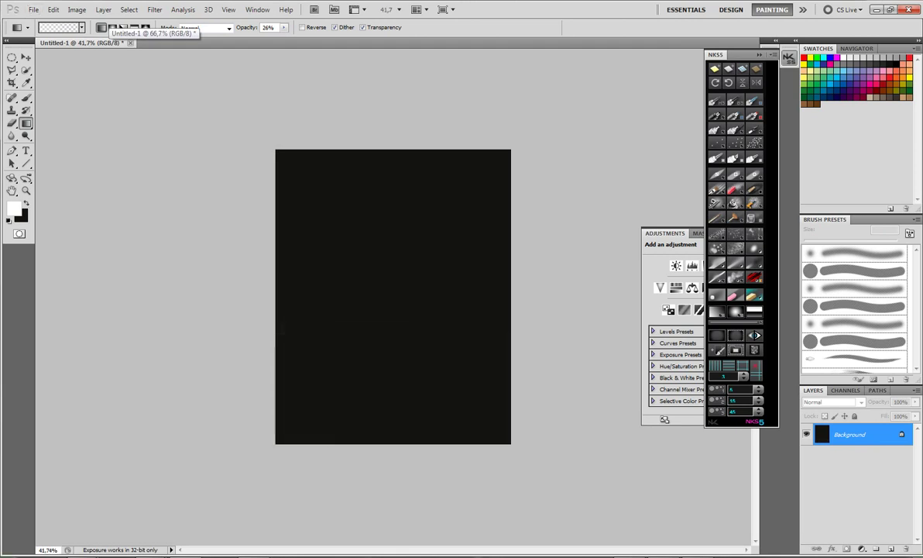
{"action": "left_click_drag", "start_coordinate": [337, 442], "coordinate": [332, 317]}
Step: Apply uniform Add Noise and then a Gaussian Blur to the backdrop
{"action": "left_click", "coordinate": [154, 9]}
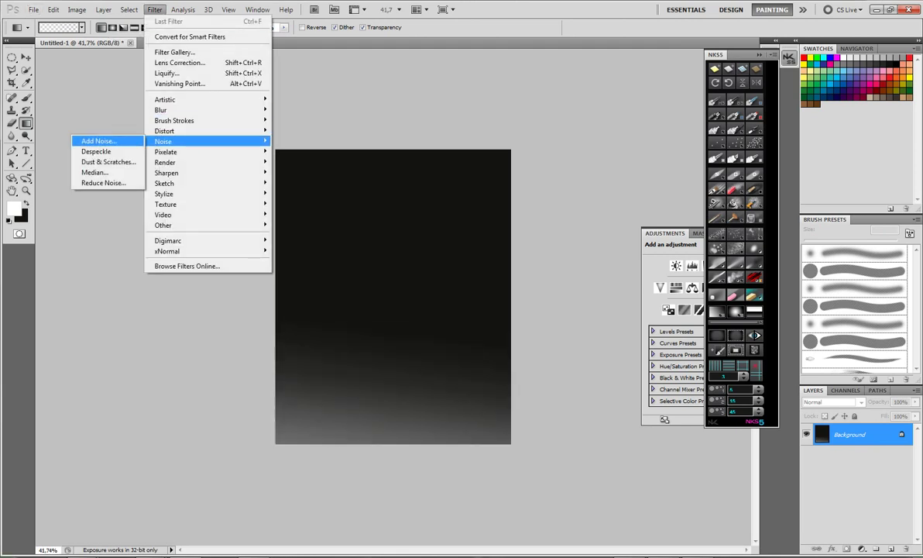
{"action": "left_click", "coordinate": [100, 134]}
{"action": "left_click", "coordinate": [175, 272]}
{"action": "left_click", "coordinate": [175, 261]}
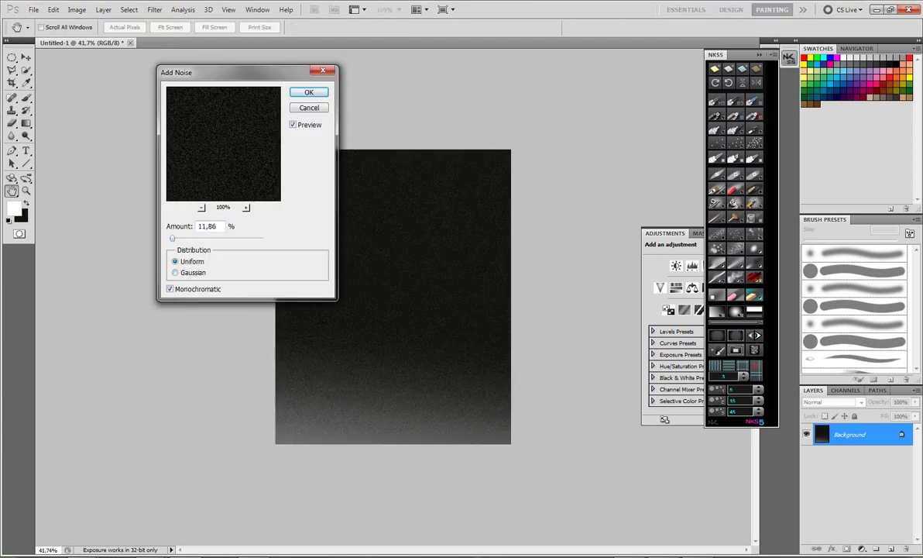
{"action": "key", "text": "Return"}
{"action": "left_click", "coordinate": [154, 9]}
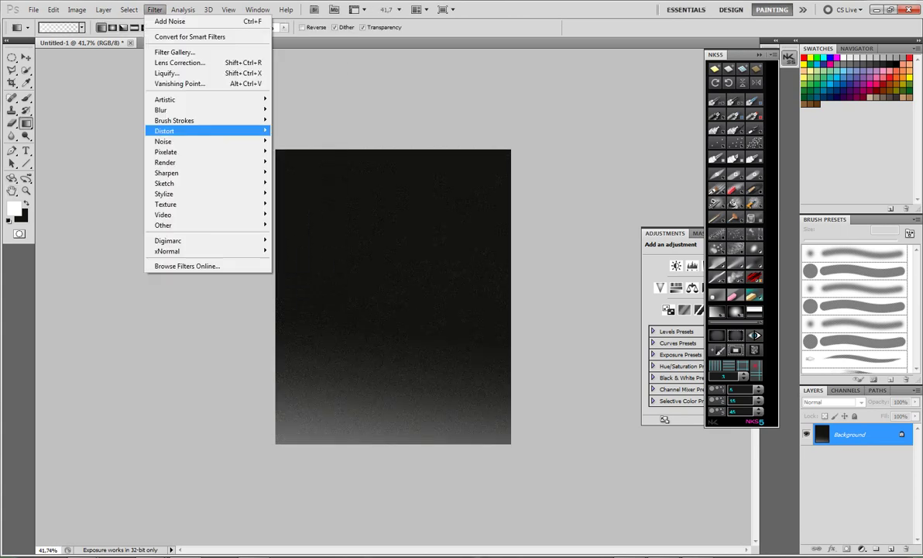
{"action": "left_click", "coordinate": [170, 110]}
{"action": "left_click", "coordinate": [310, 159]}
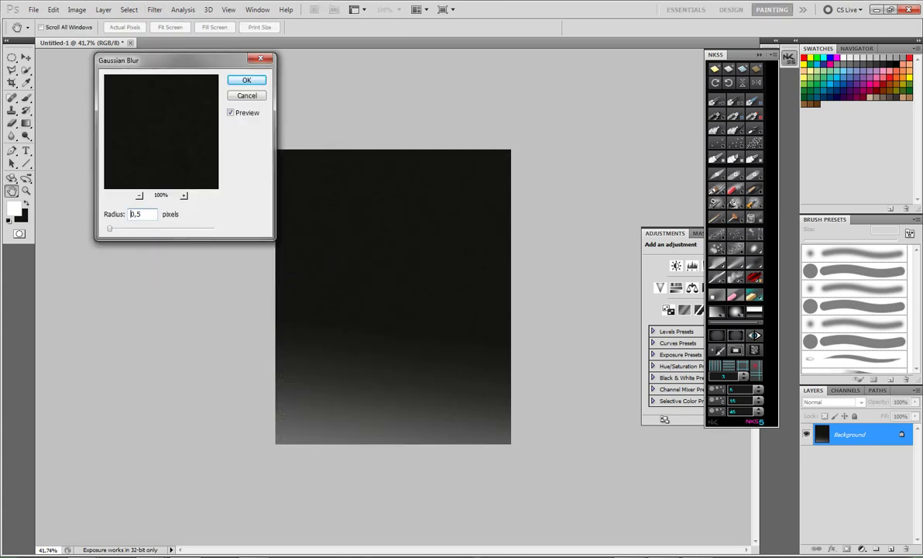
{"action": "key", "text": "Return"}
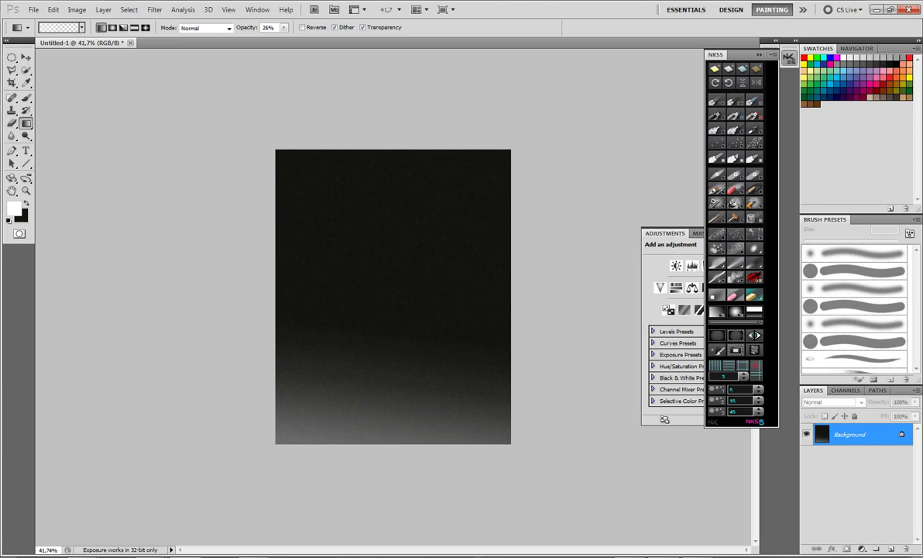
Step: Darken the backdrop with Levels black input 5 and reduced Brightness/Contrast brightness
{"action": "key", "text": "ctrl+shift+s"}
{"action": "key", "text": "Escape"}
{"action": "left_click", "coordinate": [129, 10]}
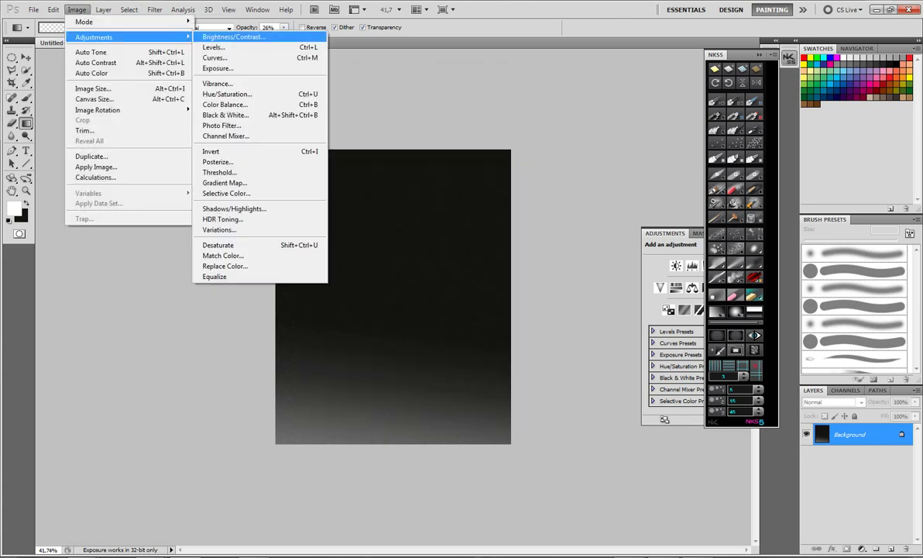
{"action": "left_click", "coordinate": [287, 52]}
{"action": "type", "text": "5"}
{"action": "key", "text": "Tab"}
{"action": "key", "text": "Tab"}
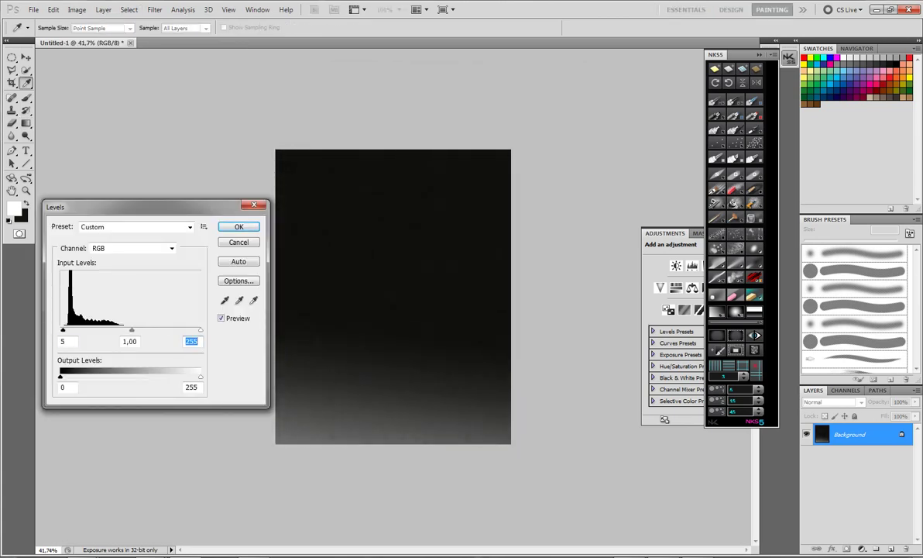
{"action": "key", "text": "Return"}
{"action": "left_click", "coordinate": [103, 10]}
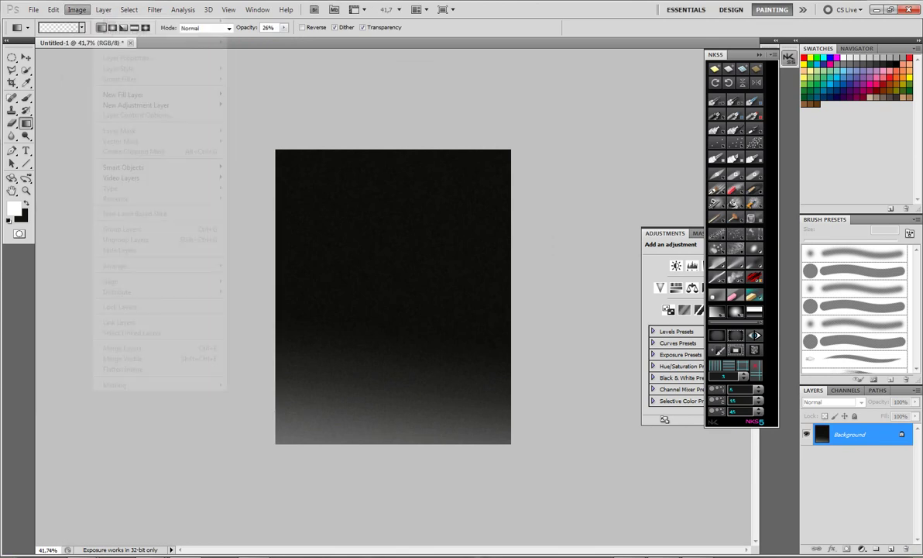
{"action": "left_click", "coordinate": [232, 34]}
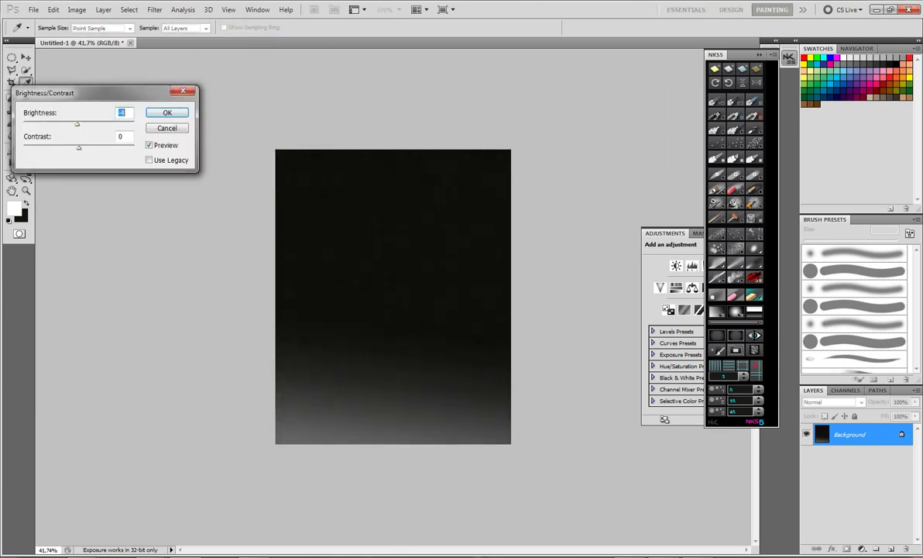
{"action": "key", "text": "Tab"}
{"action": "key", "text": "Return"}
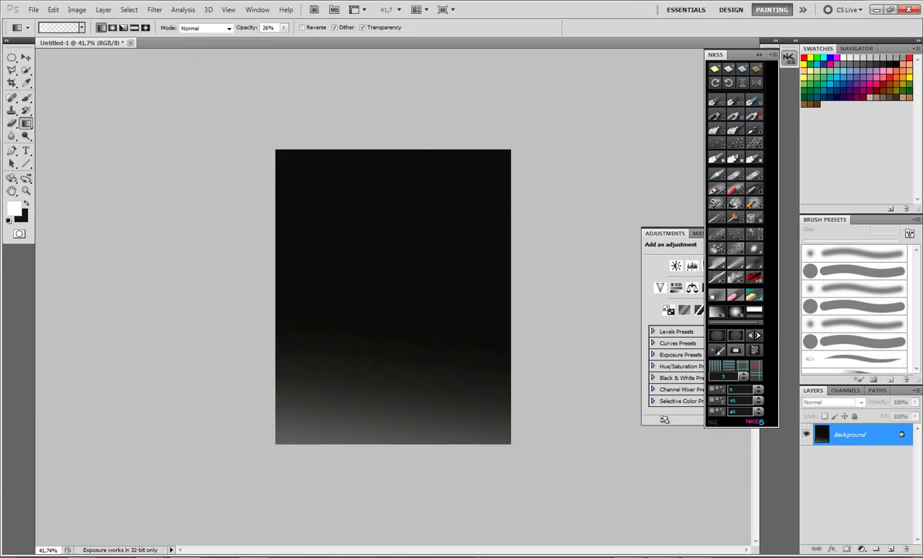
Step: Save the backdrop as a PNG named Background in the Images folder
{"action": "key", "text": "ctrl+shift+s"}
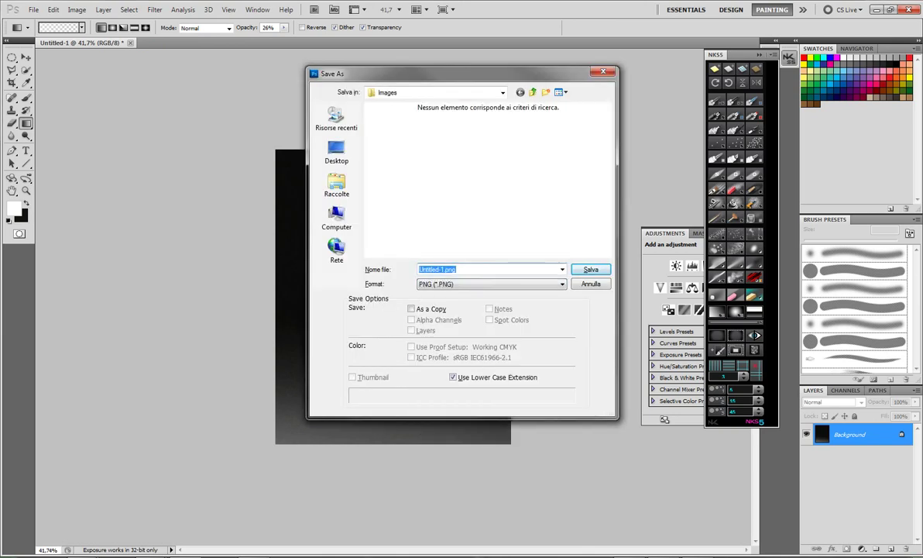
{"action": "type", "text": "ackgron"}
{"action": "key", "text": "Return"}
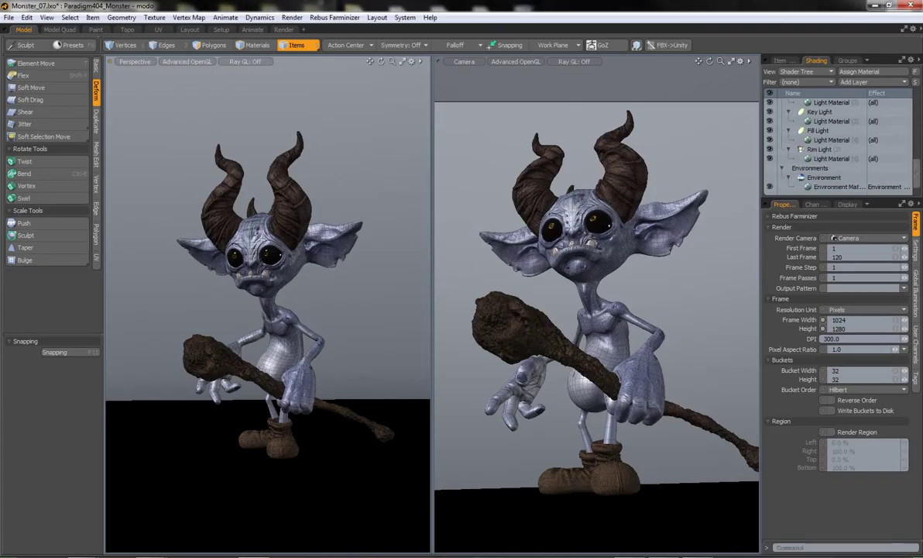
Step: Add a second environment with a Background image map using Front Projection from the camera
{"action": "key", "text": "ctrl+d"}
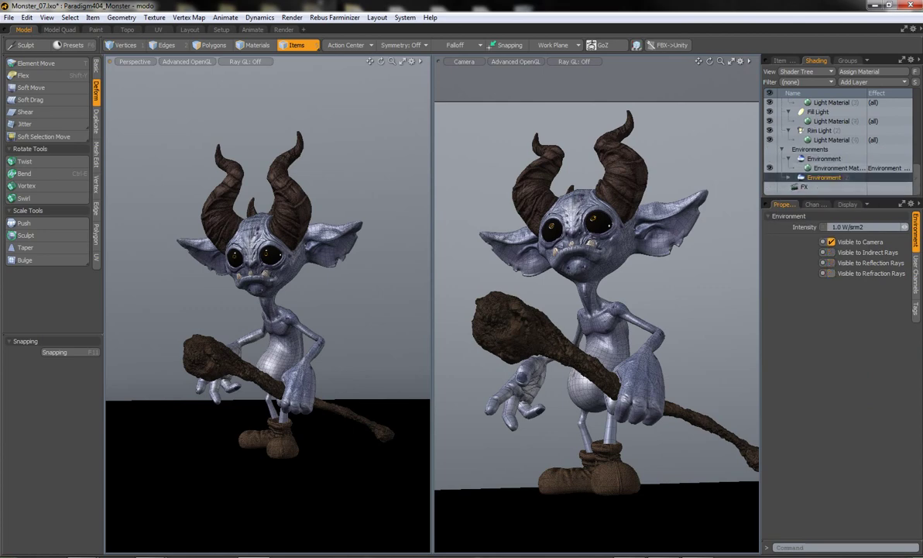
{"action": "left_click", "coordinate": [860, 82]}
{"action": "left_click", "coordinate": [729, 78]}
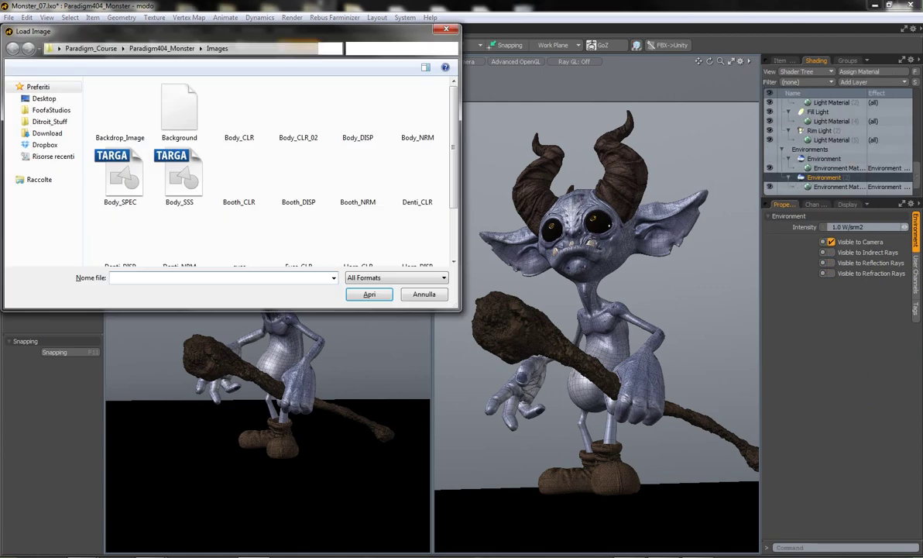
{"action": "double_click", "coordinate": [179, 108]}
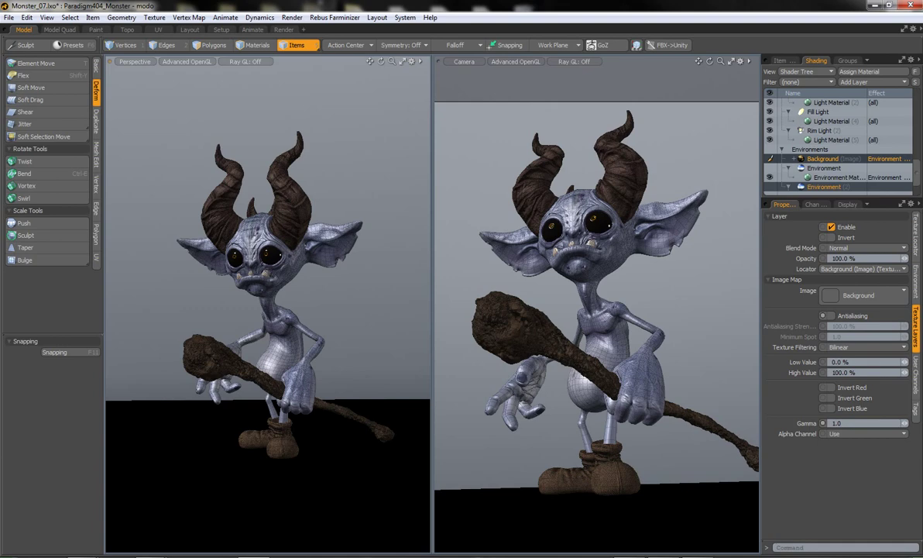
{"action": "left_click", "coordinate": [915, 236]}
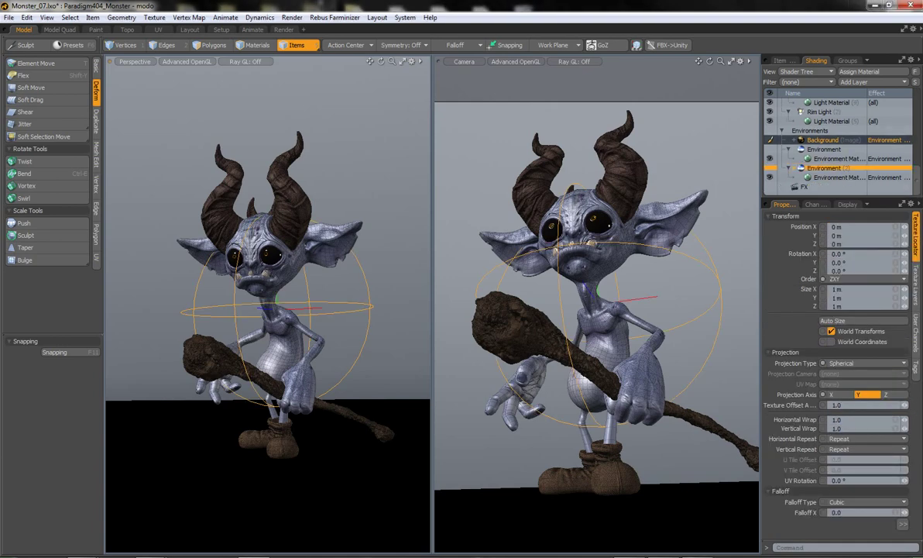
{"action": "left_click_drag", "start_coordinate": [822, 159], "coordinate": [824, 186]}
{"action": "left_click", "coordinate": [863, 363]}
{"action": "left_click", "coordinate": [849, 379]}
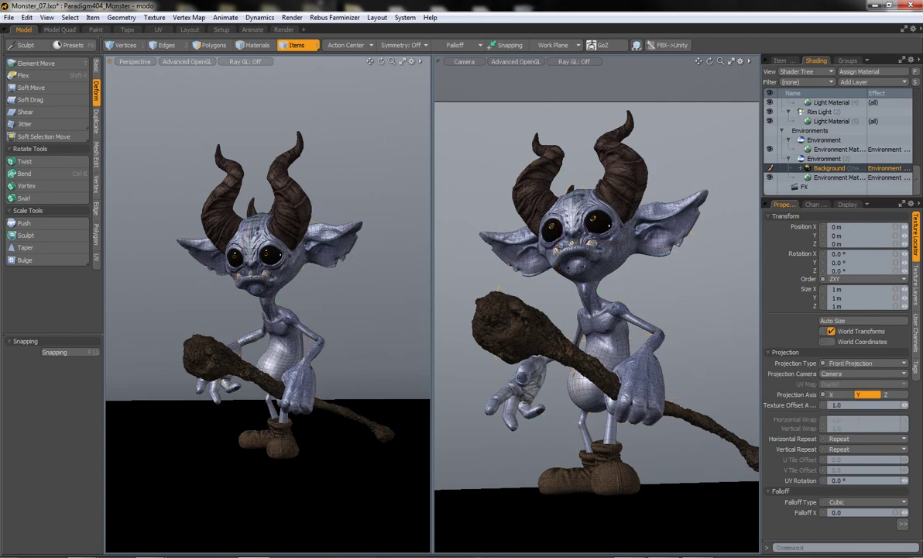
{"action": "left_click", "coordinate": [782, 59]}
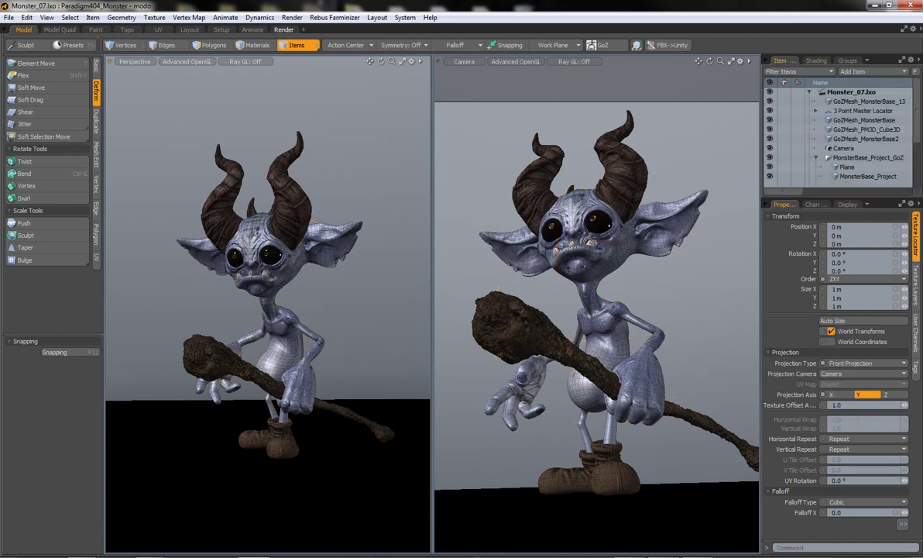
Step: Open a preview render and lower the Background image's gamma to 0.3
{"action": "key", "text": "F8"}
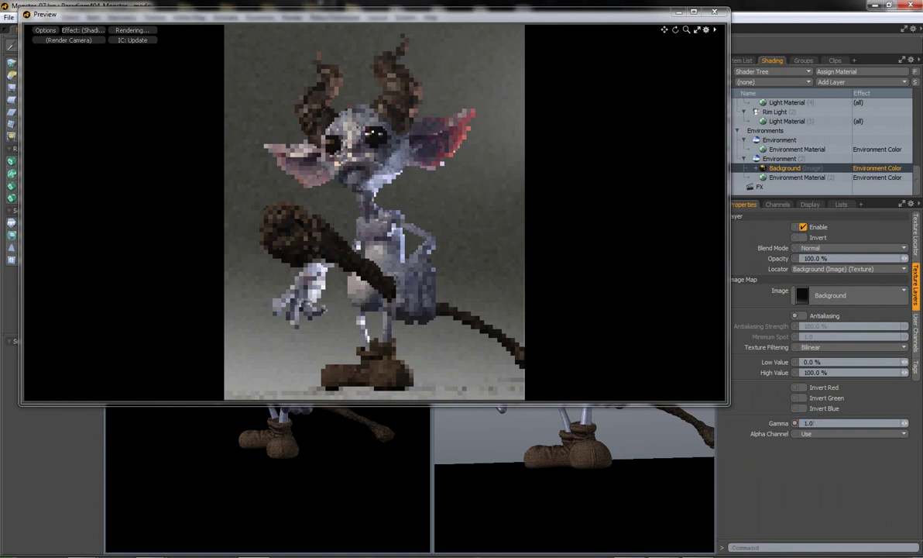
{"action": "type", "text": "/2."}
{"action": "key", "text": "Return"}
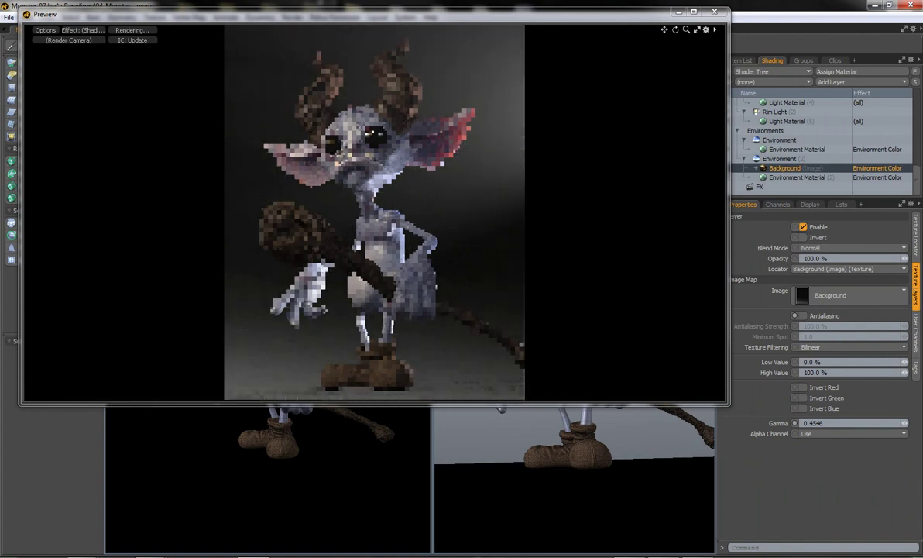
{"action": "type", "text": "0.3"}
{"action": "key", "text": "Return"}
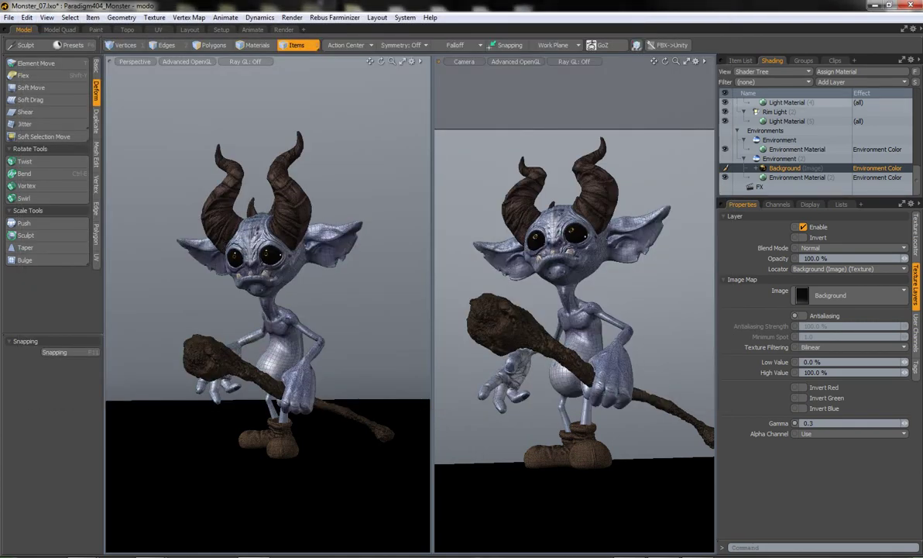
Step: Set the Occhi eye material's specular amount to 0% and inspect the Membrana material
{"action": "left_click", "coordinate": [744, 167]}
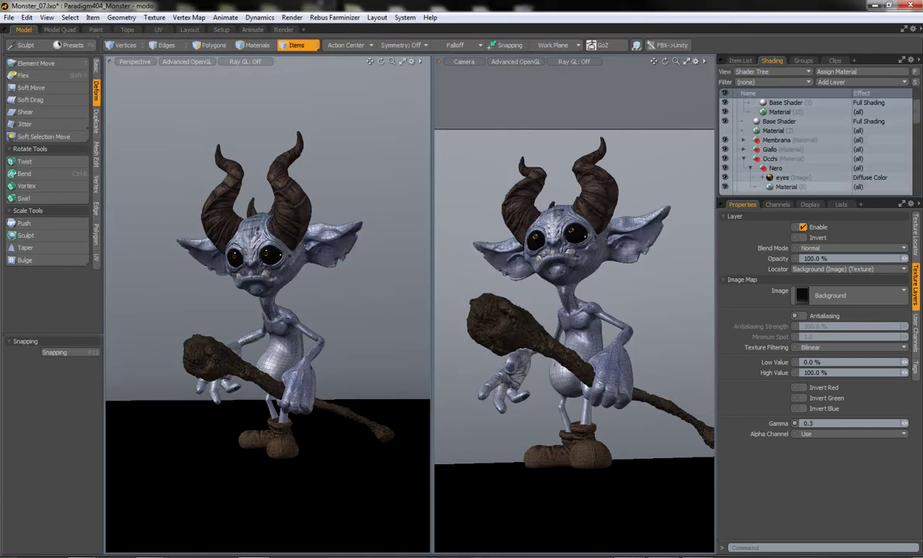
{"action": "left_click", "coordinate": [786, 187]}
{"action": "type", "text": "00.0"}
{"action": "key", "text": "Return"}
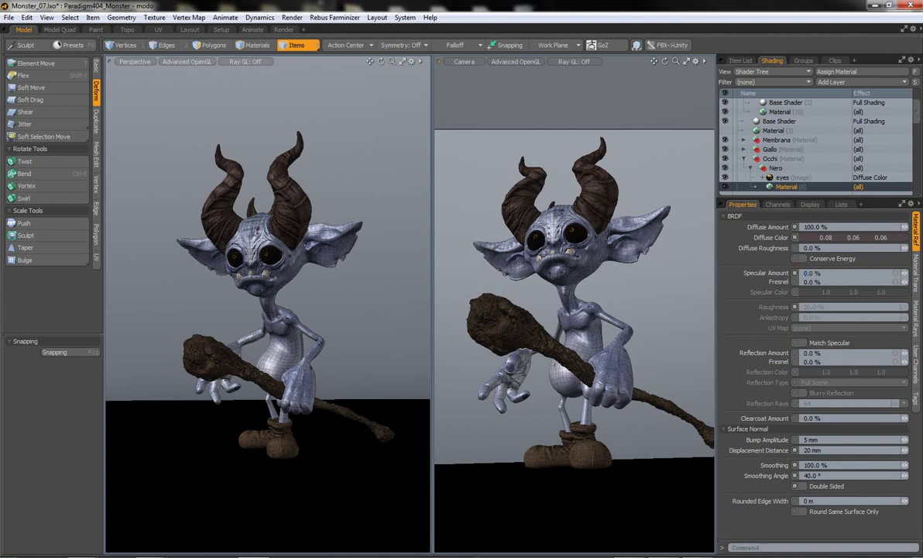
{"action": "left_click", "coordinate": [744, 139]}
{"action": "left_click", "coordinate": [780, 149]}
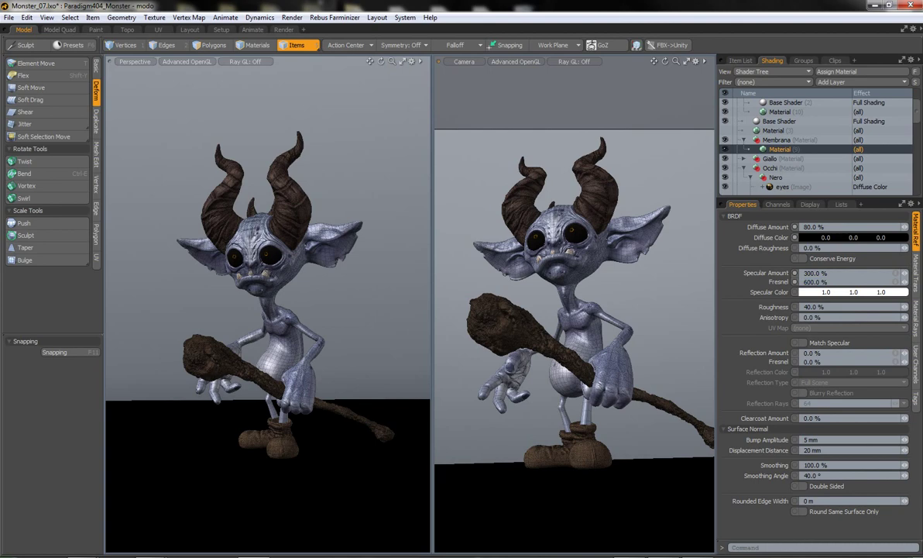
{"action": "left_click", "coordinate": [777, 139]}
Step: Hide every mesh except the two eyeballs and frame them in the viewport
{"action": "left_click", "coordinate": [740, 60]}
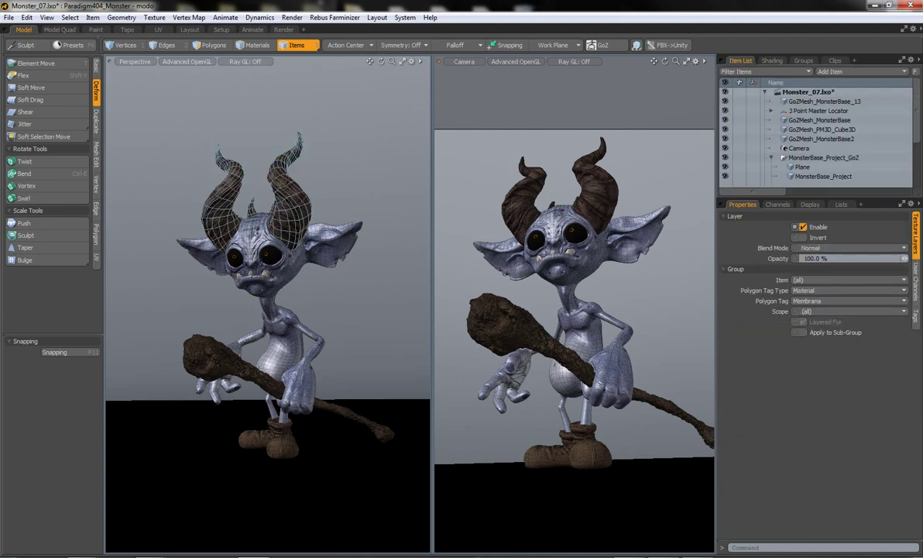
{"action": "left_click_drag", "start_coordinate": [725, 101], "coordinate": [725, 175]}
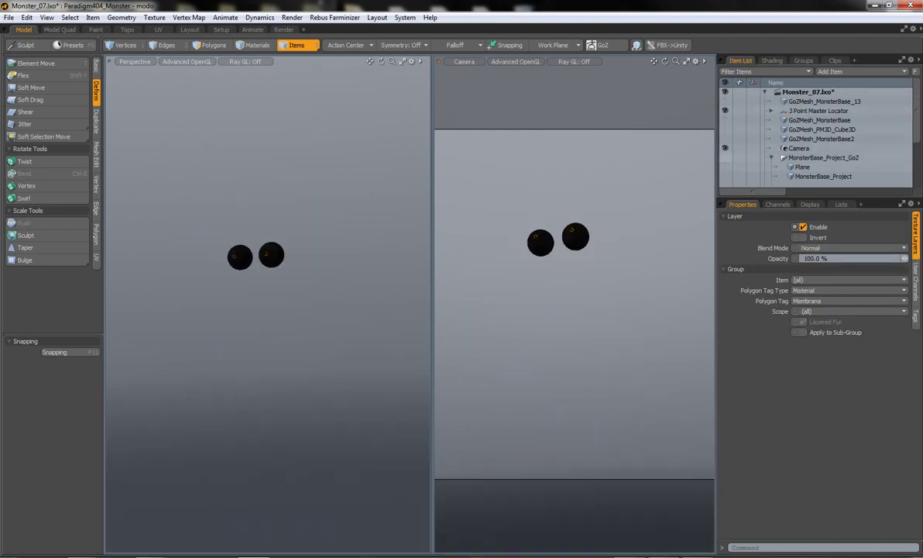
{"action": "scroll", "coordinate": [256, 256], "scroll_direction": "up", "scroll_amount": 5}
{"action": "key", "text": "3"}
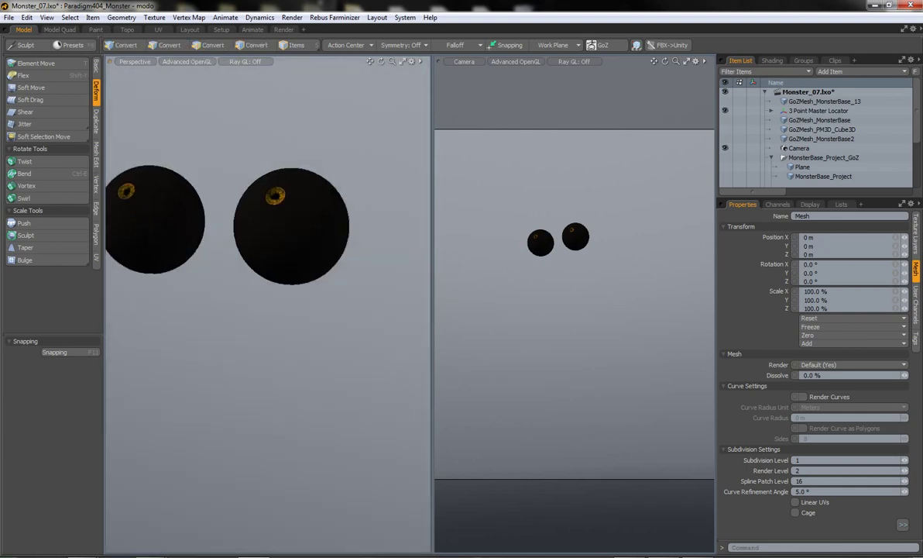
Step: Add a Bozo noise texture to Membrana and turn on ray-traced shading in the perspective view
{"action": "left_click", "coordinate": [772, 60]}
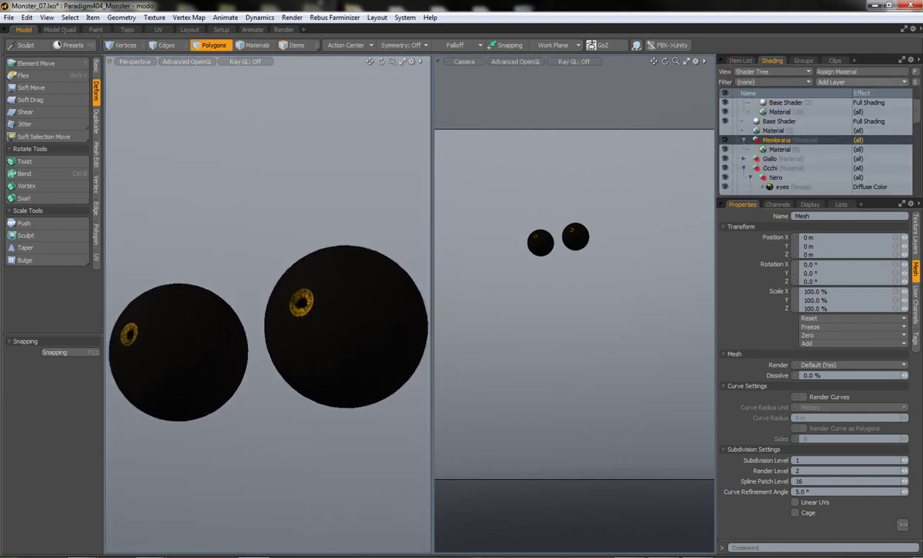
{"action": "left_click", "coordinate": [830, 71]}
{"action": "left_click", "coordinate": [852, 143]}
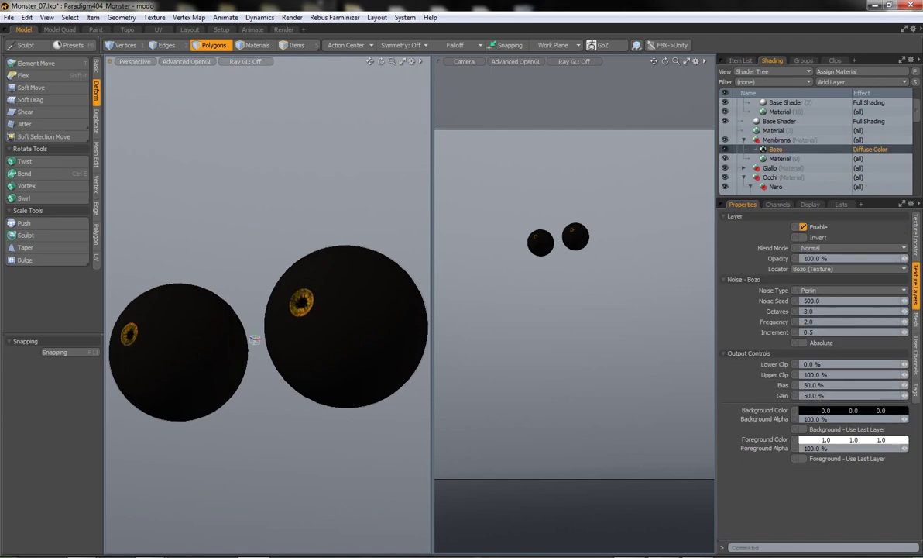
{"action": "left_click", "coordinate": [245, 62]}
{"action": "left_click", "coordinate": [242, 72]}
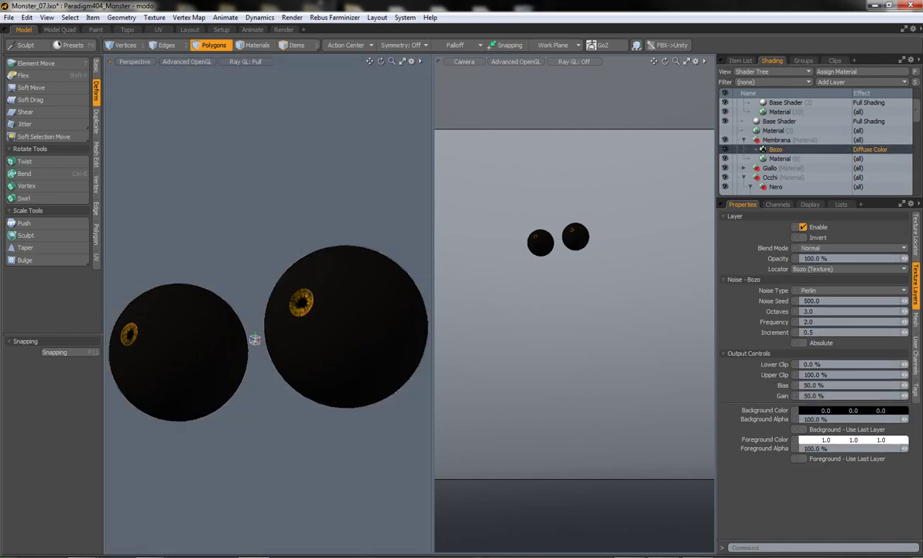
Step: Set the Membrana material's transparency to 0 so the membrane is fully opaque
{"action": "left_click", "coordinate": [780, 158]}
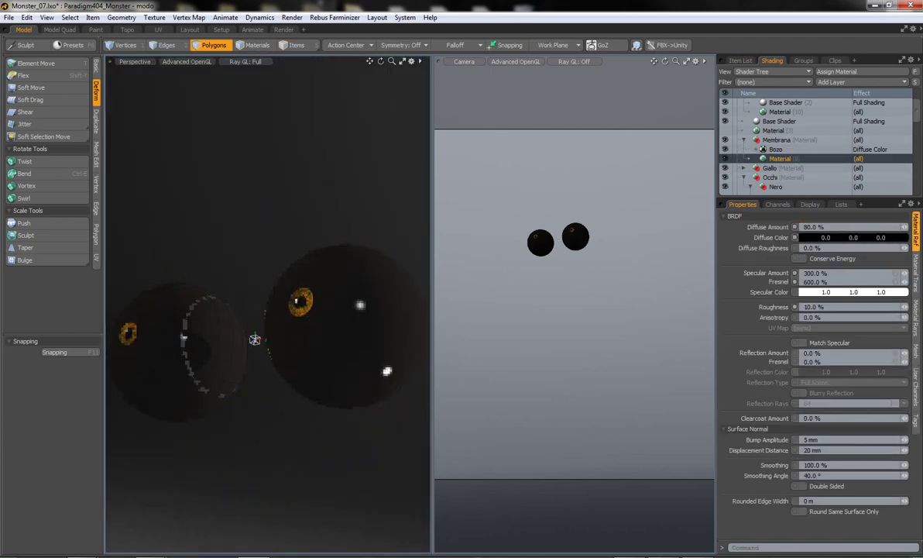
{"action": "left_click", "coordinate": [916, 270]}
{"action": "type", "text": "00.0"}
{"action": "key", "text": "Return"}
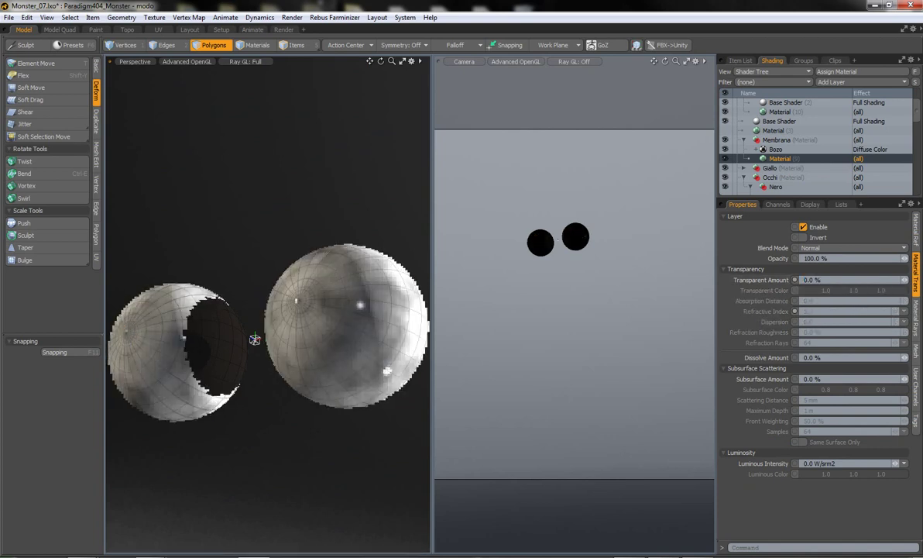
Step: Scale the inner eye spheres to 99.5% and the outer spheres to 101%
{"action": "key", "text": "r"}
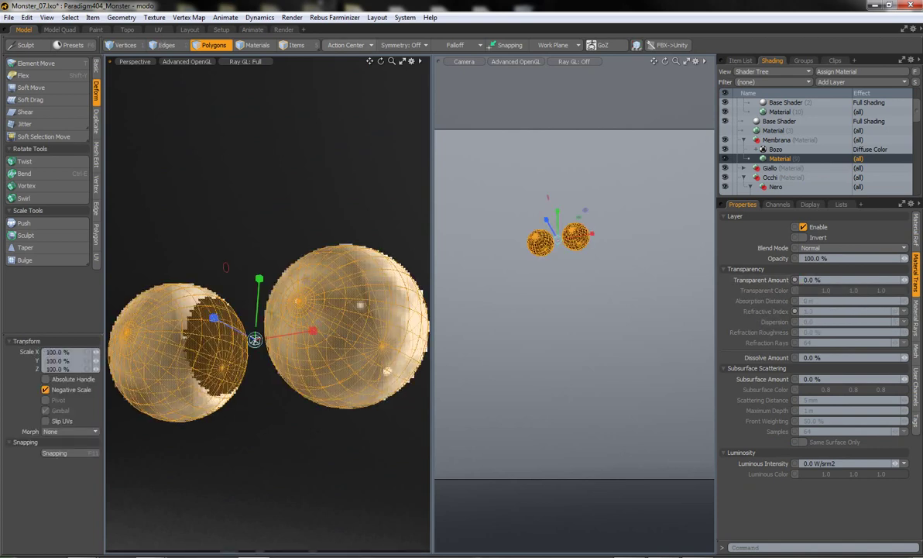
{"action": "type", "text": ".5"}
{"action": "key", "text": "Return"}
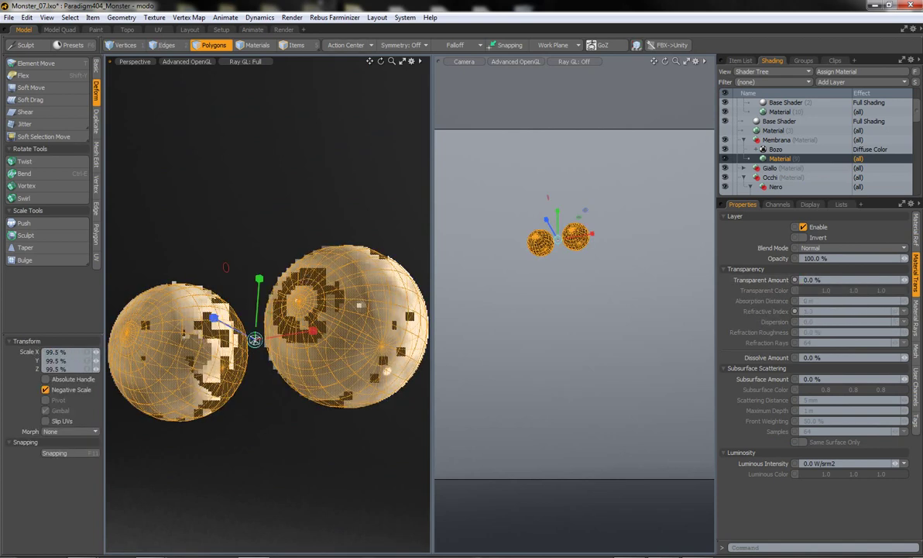
{"action": "key", "text": "space"}
{"action": "key", "text": "r"}
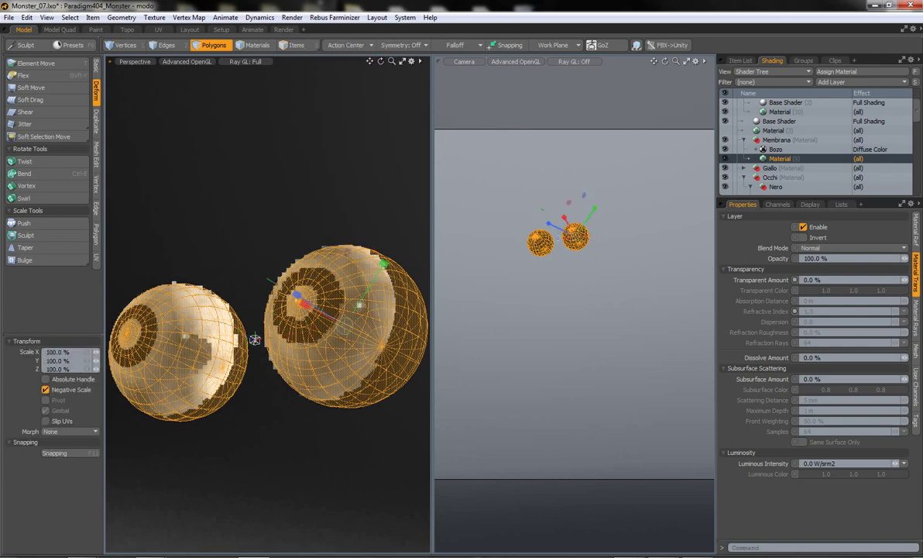
{"action": "left_click", "coordinate": [62, 351]}
{"action": "type", "text": "101"}
{"action": "key", "text": "Return"}
{"action": "key", "text": "space"}
Step: Make the Bozo layer drive Bump, then duplicate it with the copy driving Diffuse Color
{"action": "left_click", "coordinate": [775, 149]}
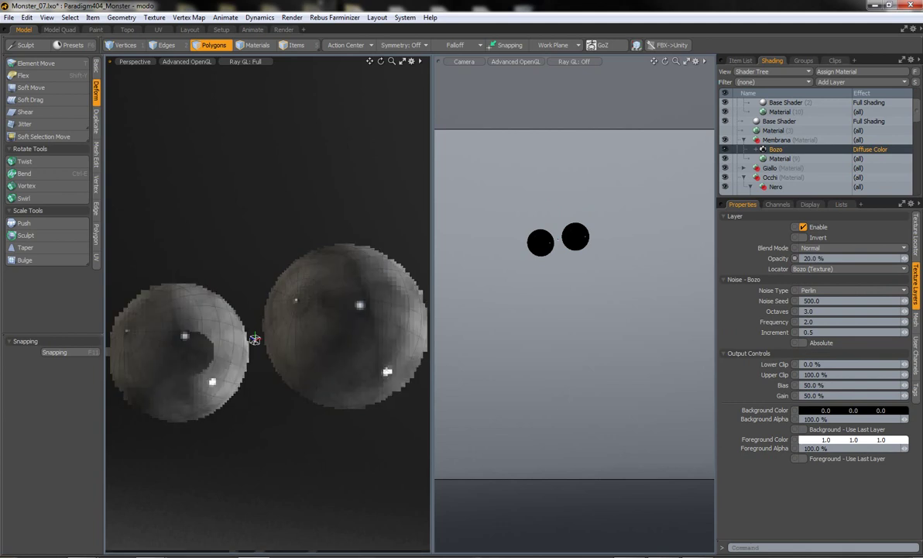
{"action": "left_click", "coordinate": [870, 149]}
{"action": "left_click", "coordinate": [760, 218]}
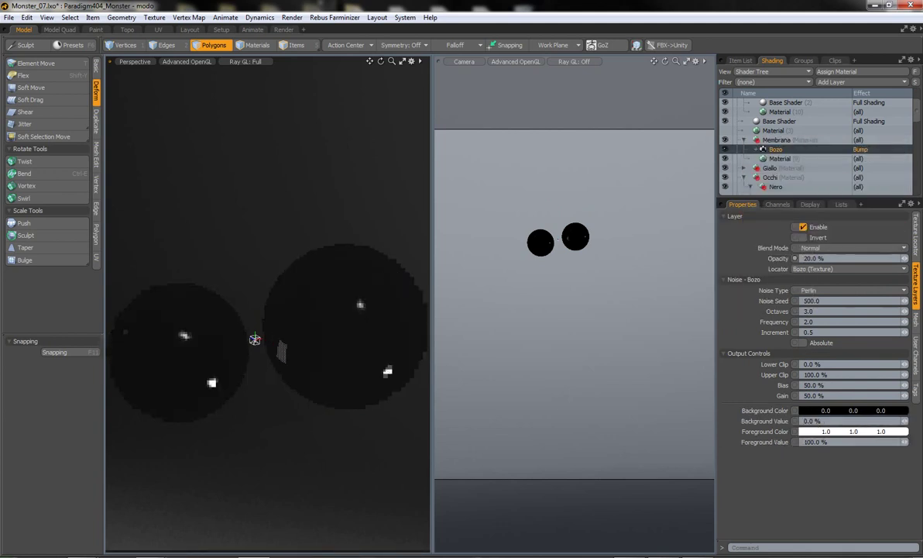
{"action": "right_click", "coordinate": [743, 149]}
{"action": "left_click", "coordinate": [763, 165]}
{"action": "left_click", "coordinate": [859, 149]}
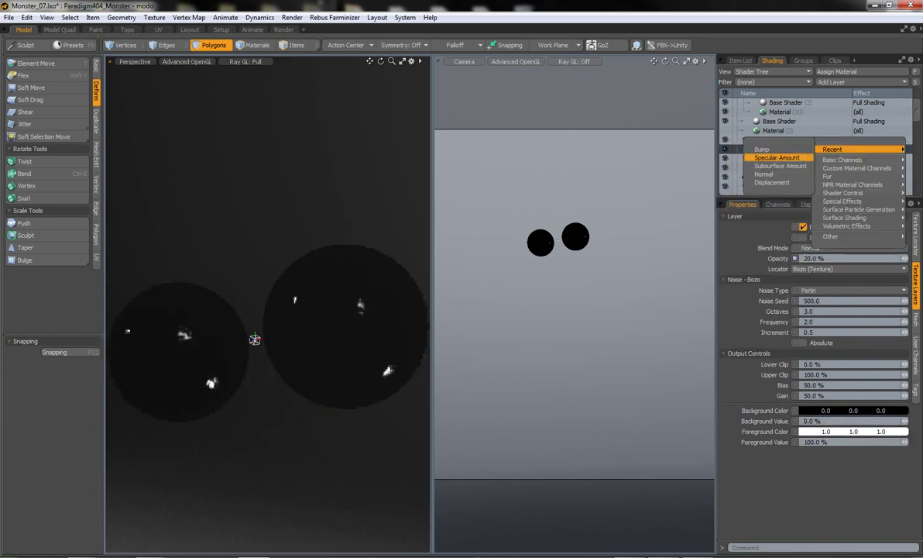
{"action": "left_click", "coordinate": [767, 164]}
{"action": "left_click", "coordinate": [833, 148]}
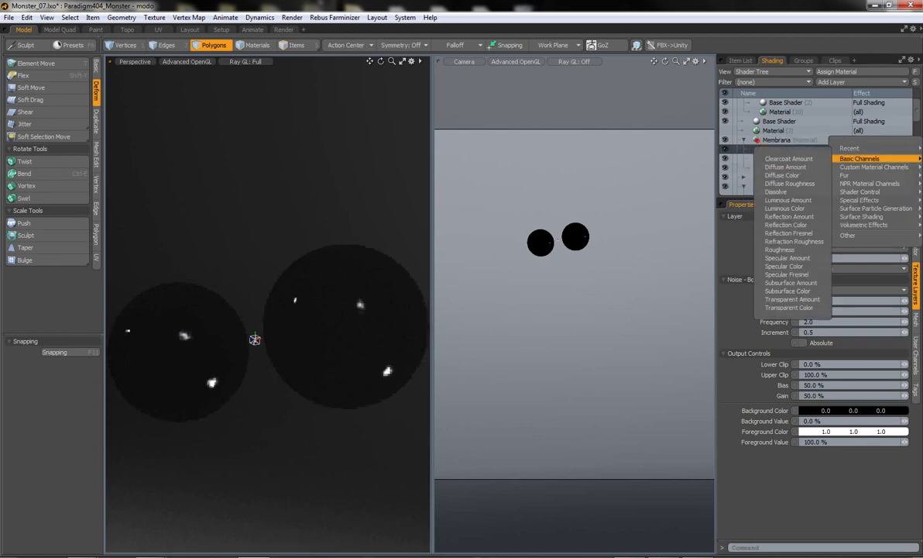
{"action": "left_click", "coordinate": [782, 150]}
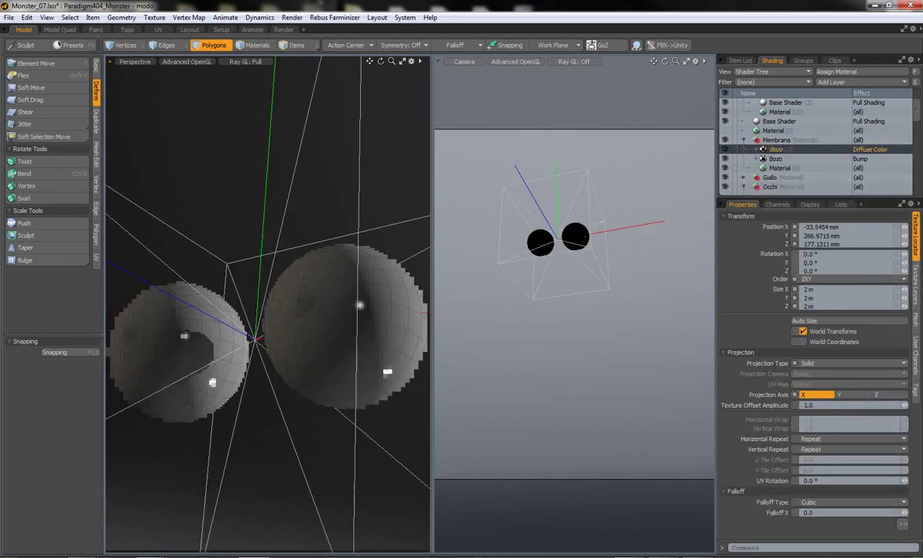
Step: Try 2 mm and 4 mm sizes on the diffuse Bozo copy, then delete it
{"action": "type", "text": "2"}
{"action": "key", "text": "Return"}
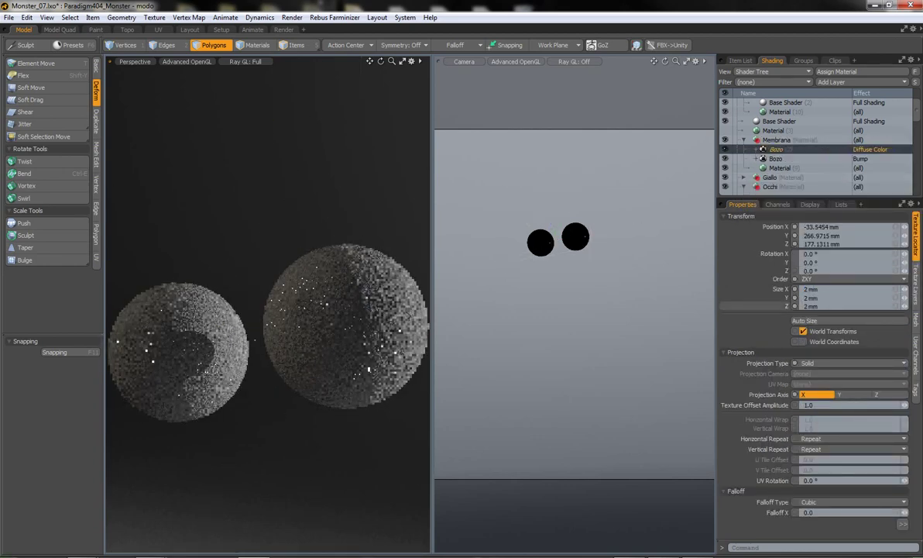
{"action": "type", "text": "4"}
{"action": "key", "text": "Return"}
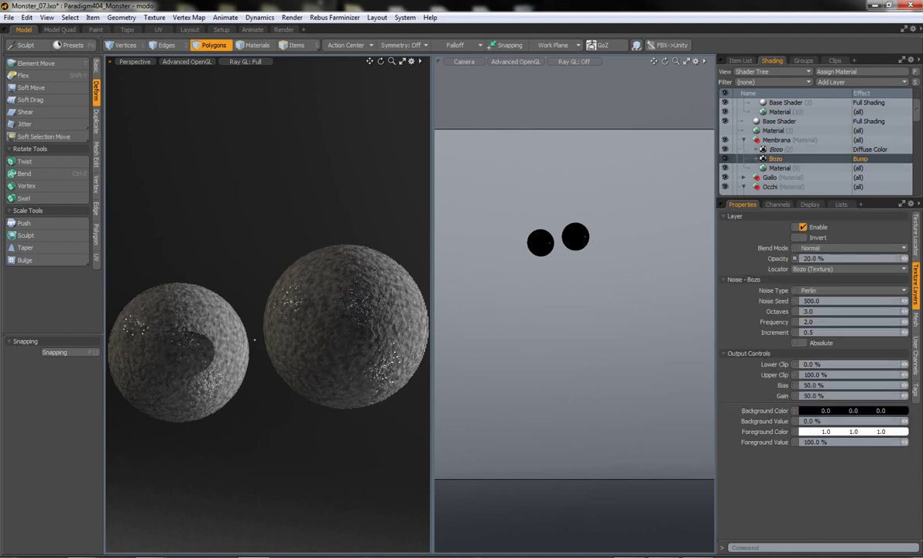
{"action": "key", "text": "Delete"}
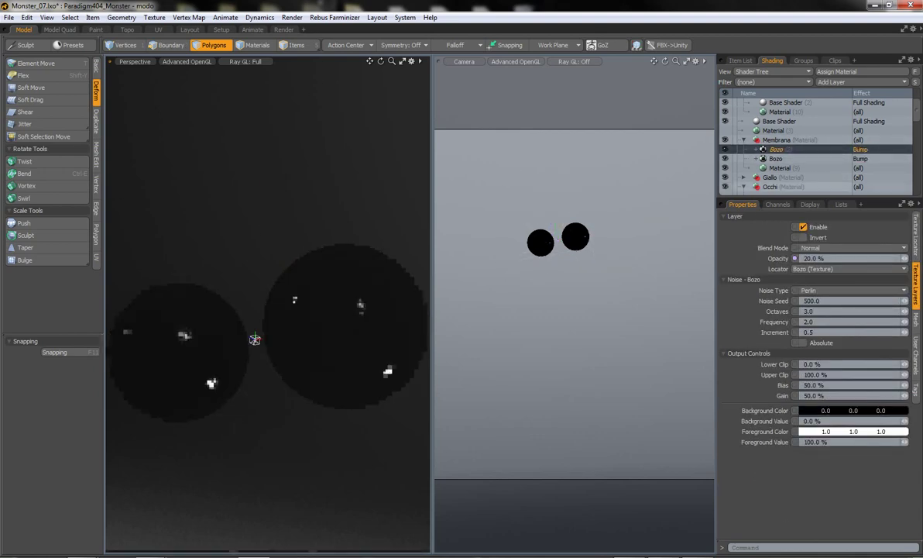
Step: Duplicate the Bozo bump layer and preview the copy as diffuse colour
{"action": "key", "text": "ctrl+d"}
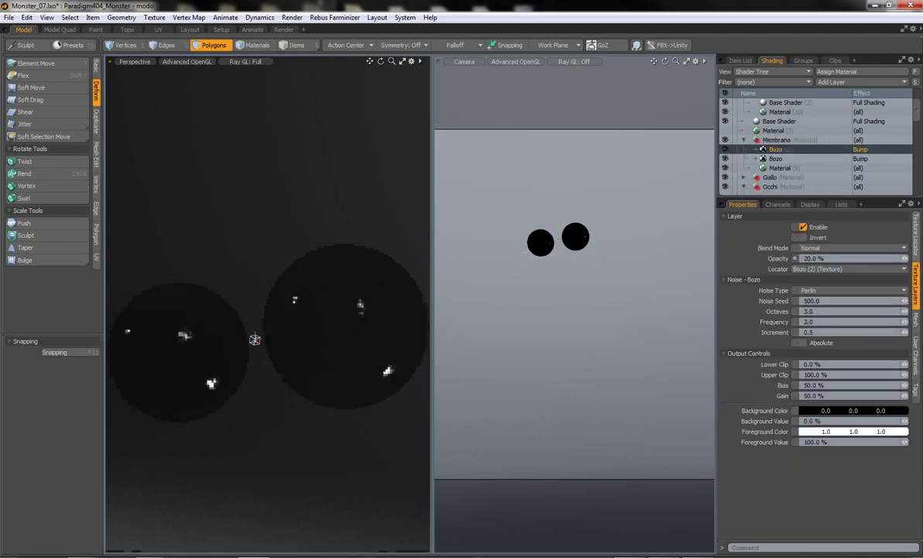
{"action": "type", "text": "5"}
{"action": "key", "text": "Return"}
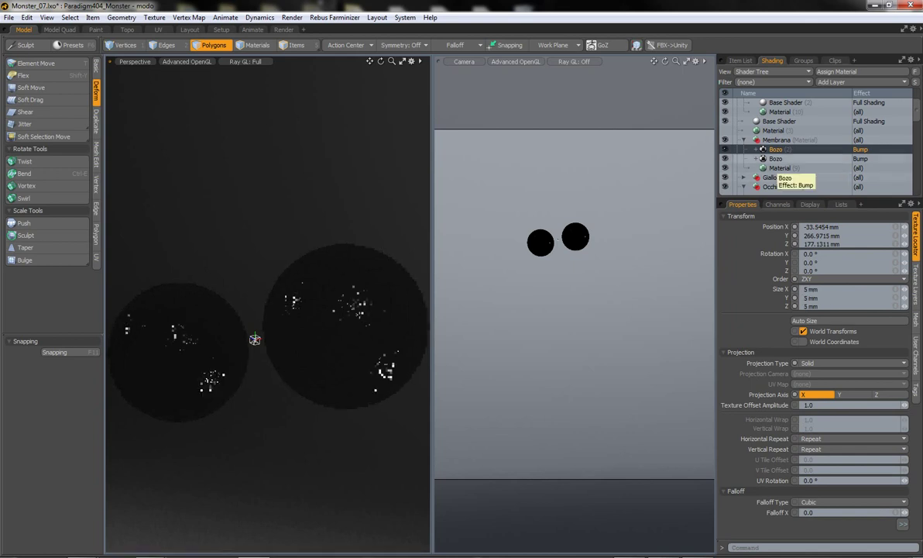
{"action": "left_click", "coordinate": [860, 148]}
{"action": "left_click", "coordinate": [729, 139]}
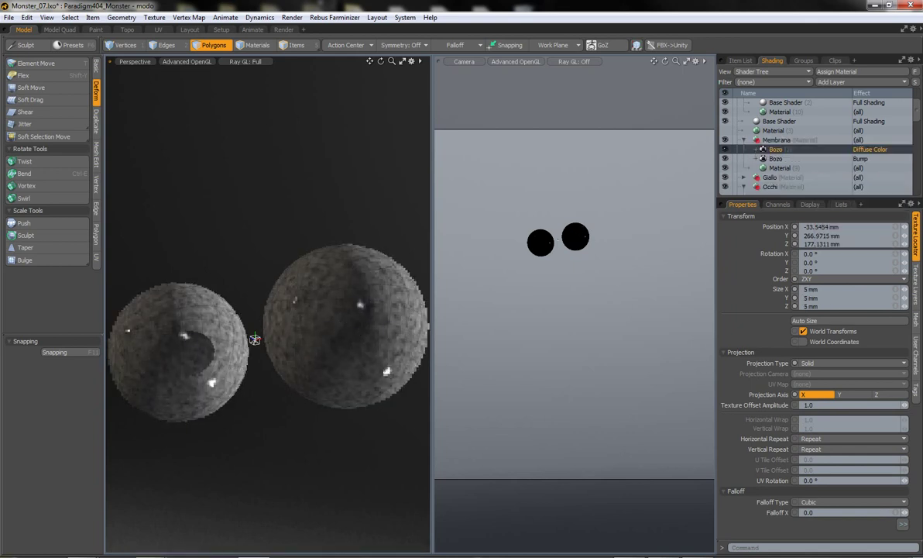
Step: Set the duplicate Bozo texture's X and Y sizes, then switch it back to Bump
{"action": "left_click", "coordinate": [811, 298]}
{"action": "type", "text": "1"}
{"action": "key", "text": "Return"}
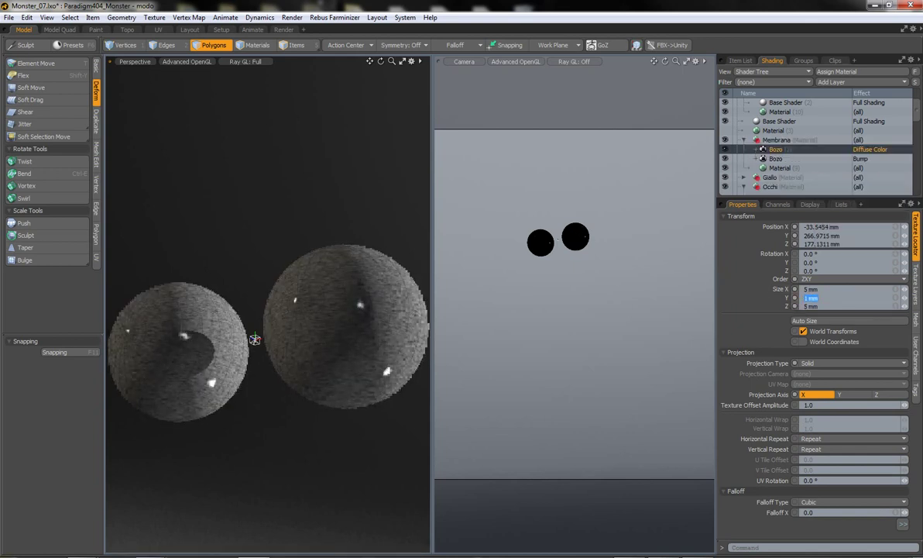
{"action": "type", "text": "6"}
{"action": "key", "text": "Return"}
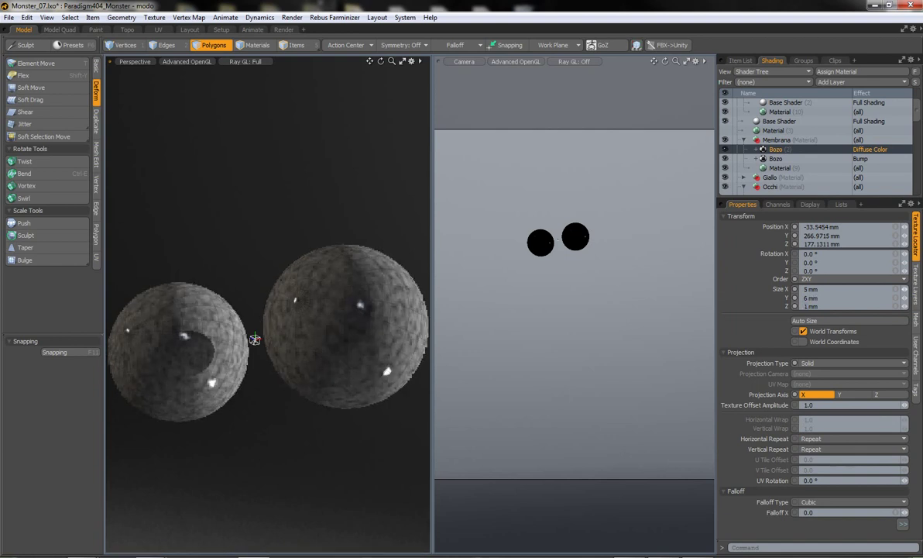
{"action": "left_click", "coordinate": [844, 289]}
{"action": "type", "text": "6"}
{"action": "key", "text": "Return"}
{"action": "type", "text": "10"}
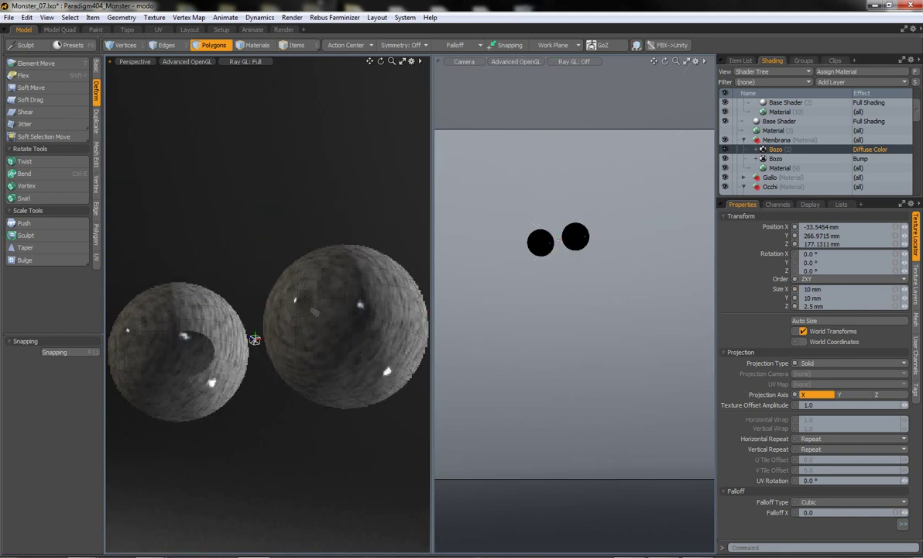
{"action": "left_click", "coordinate": [870, 149]}
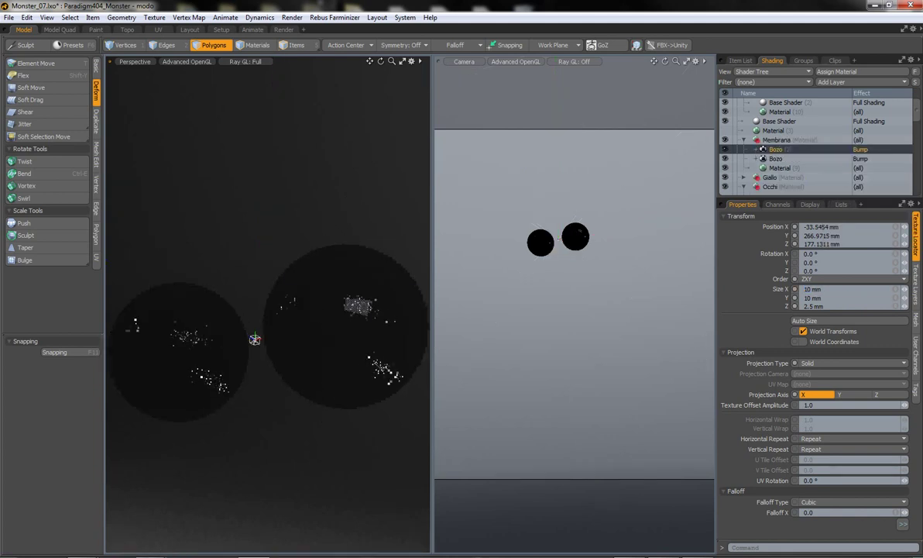
{"action": "left_click", "coordinate": [780, 168]}
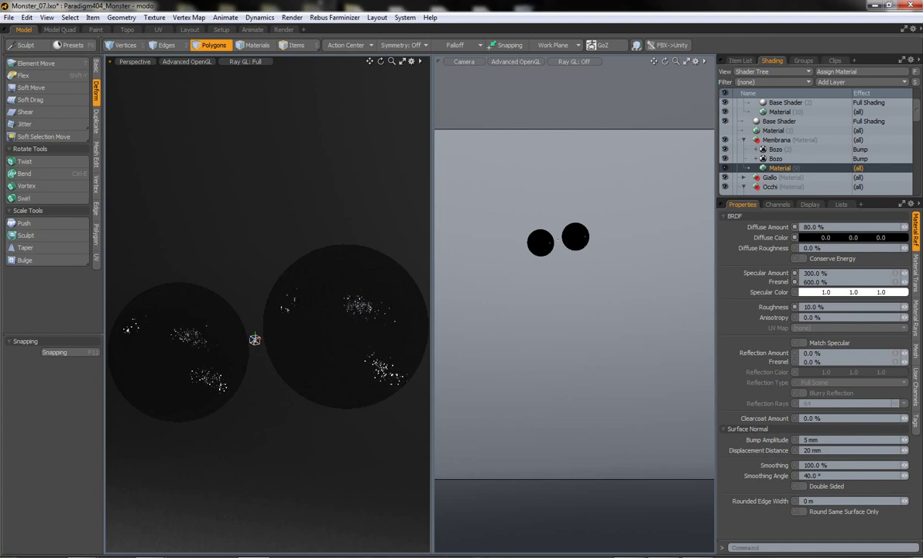
Step: Set Membrana roughness to 15%, reflection to 4% and reflection Fresnel to 20%
{"action": "type", "text": "15"}
{"action": "key", "text": "Tab"}
{"action": "type", "text": "4"}
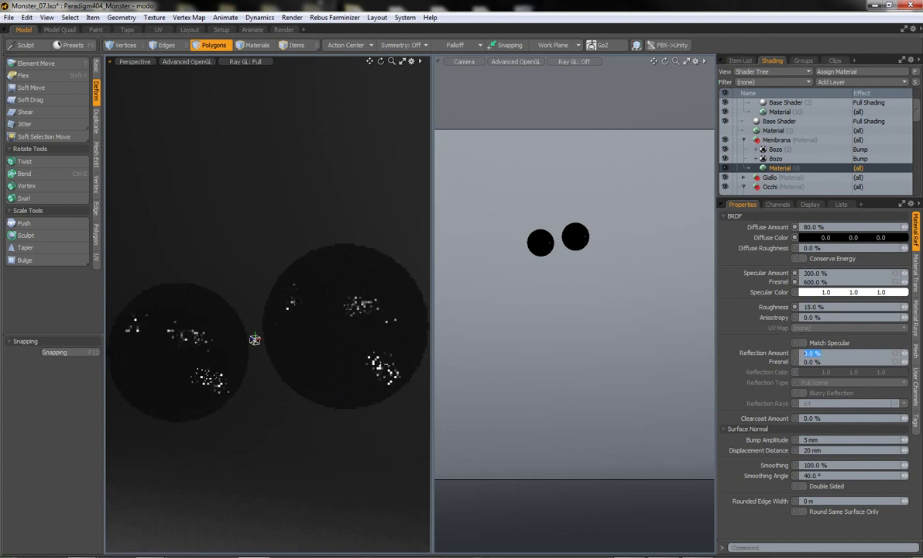
{"action": "key", "text": "Tab"}
{"action": "type", "text": "20"}
{"action": "key", "text": "Return"}
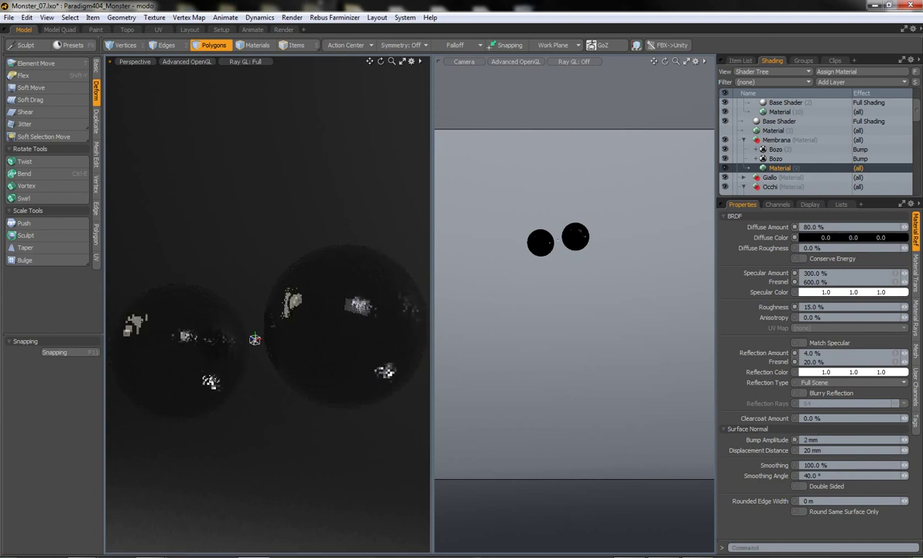
Step: Raise the lower Bozo bump layer's opacity to 30%
{"action": "left_click", "coordinate": [775, 148]}
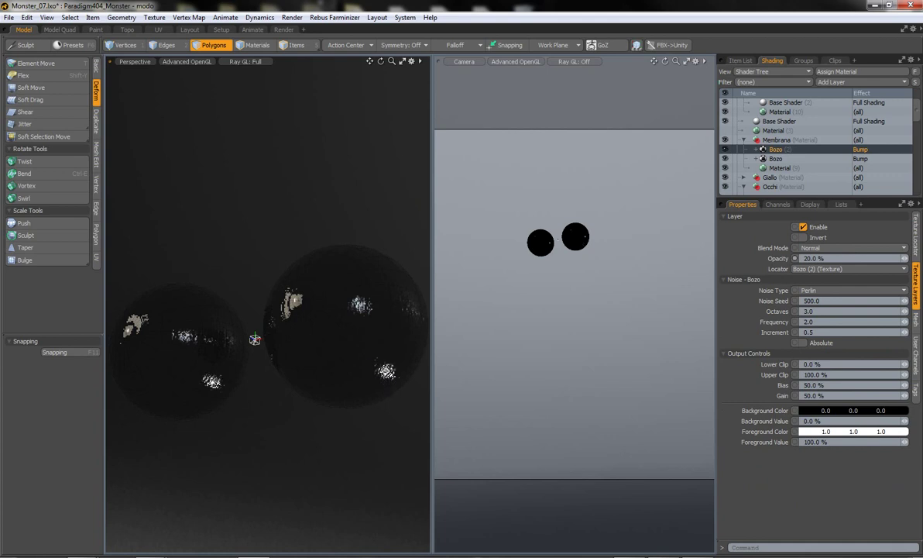
{"action": "left_click", "coordinate": [776, 158]}
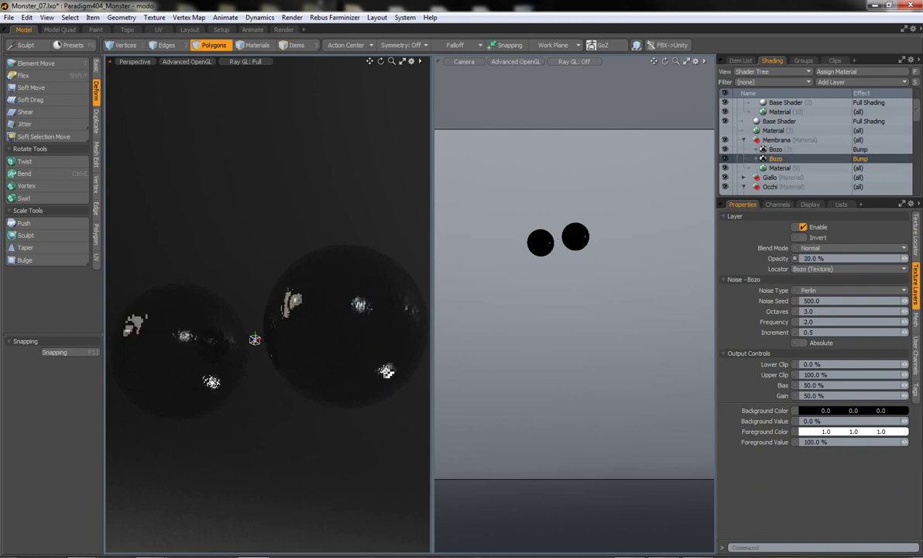
{"action": "type", "text": "30"}
{"action": "key", "text": "Return"}
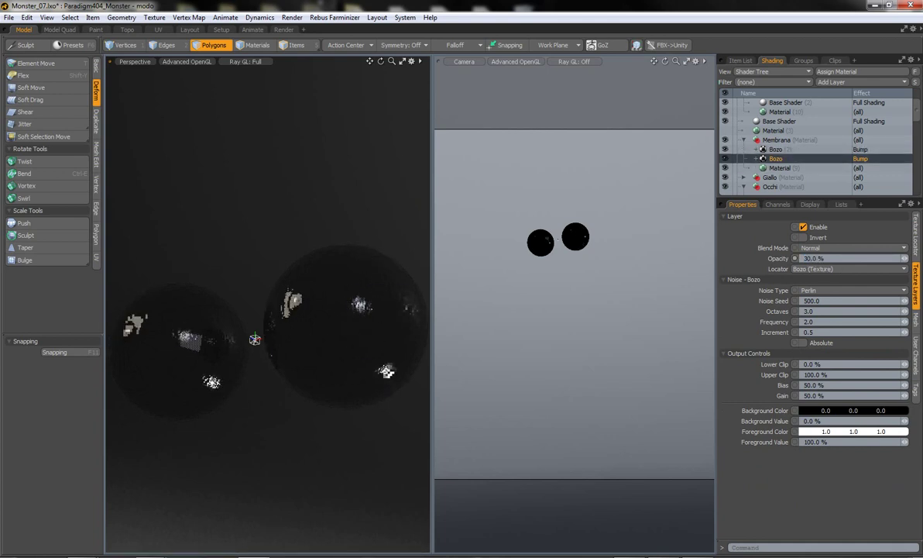
Step: Lower Membrana's reflection Fresnel to 10% and enable blurry reflection with 256 rays
{"action": "left_click", "coordinate": [780, 167]}
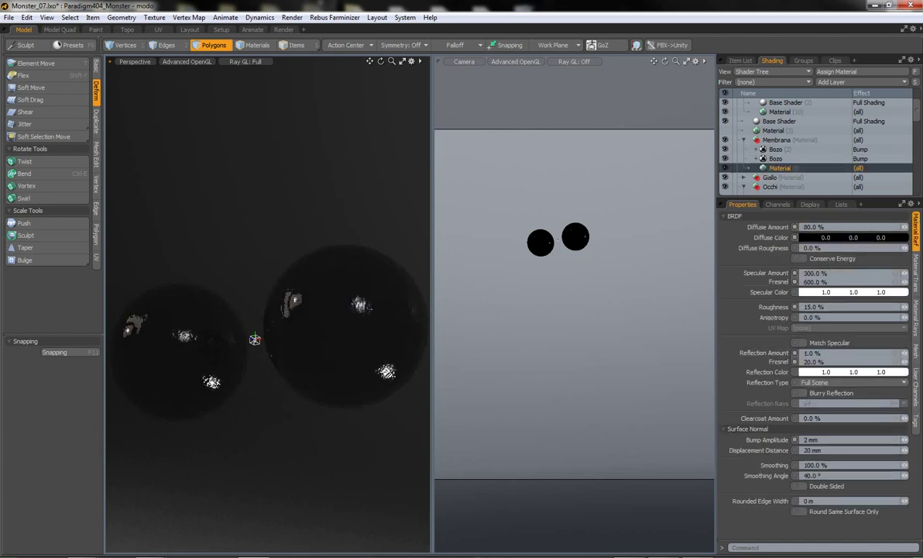
{"action": "type", "text": "10"}
{"action": "key", "text": "Return"}
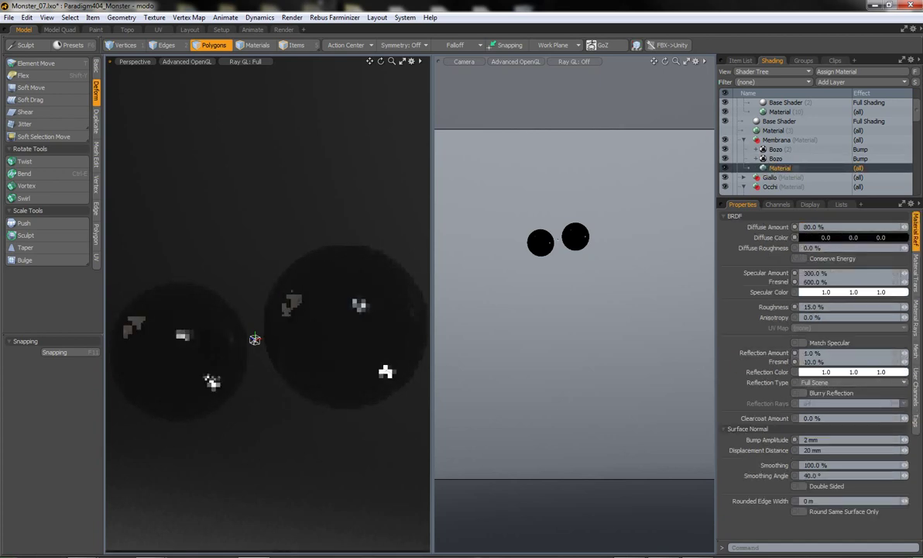
{"action": "left_click", "coordinate": [803, 393]}
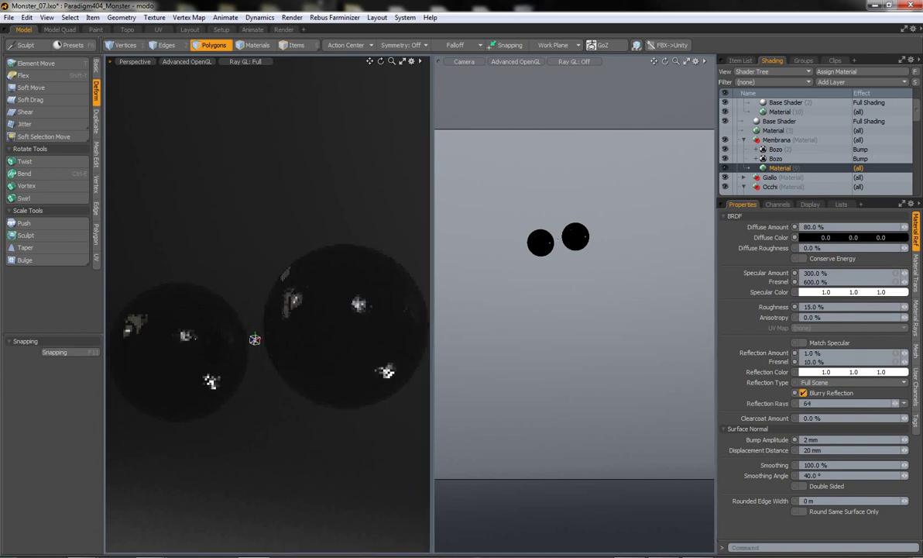
{"action": "type", "text": "256"}
{"action": "key", "text": "Return"}
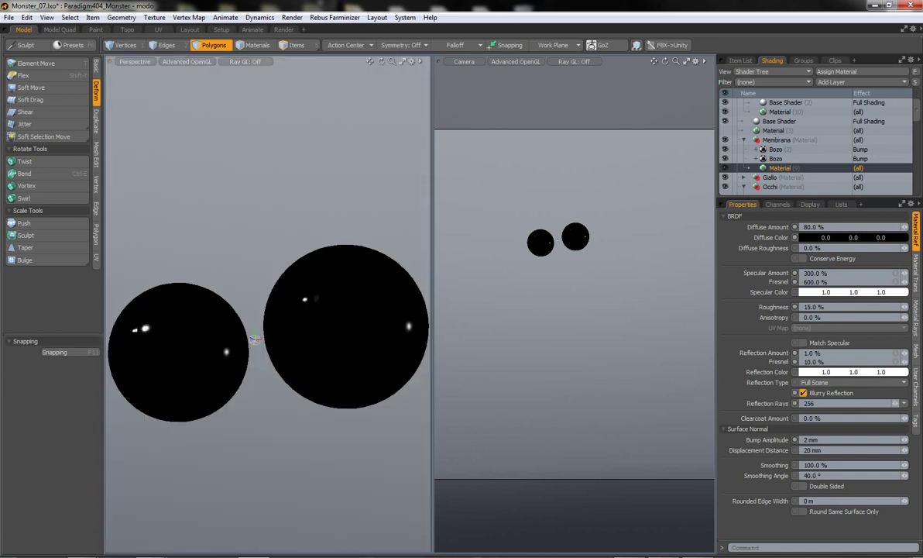
Step: Unhide the monster's mesh parts in the item list
{"action": "left_click", "coordinate": [740, 60]}
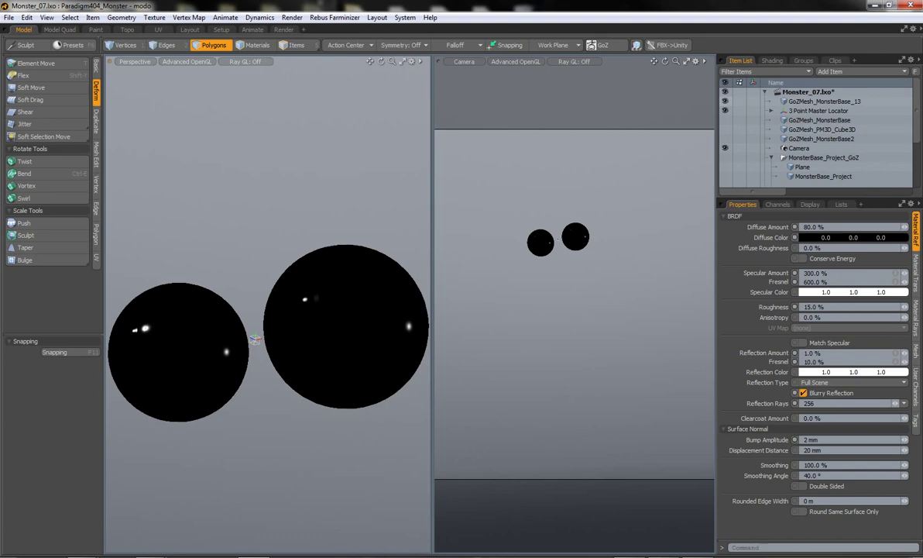
{"action": "left_click_drag", "start_coordinate": [725, 120], "coordinate": [725, 139]}
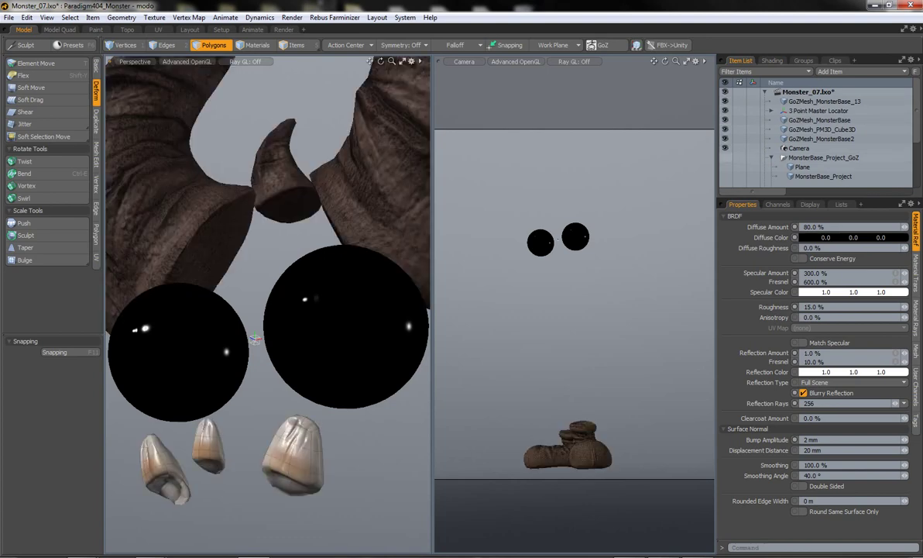
{"action": "left_click", "coordinate": [772, 61]}
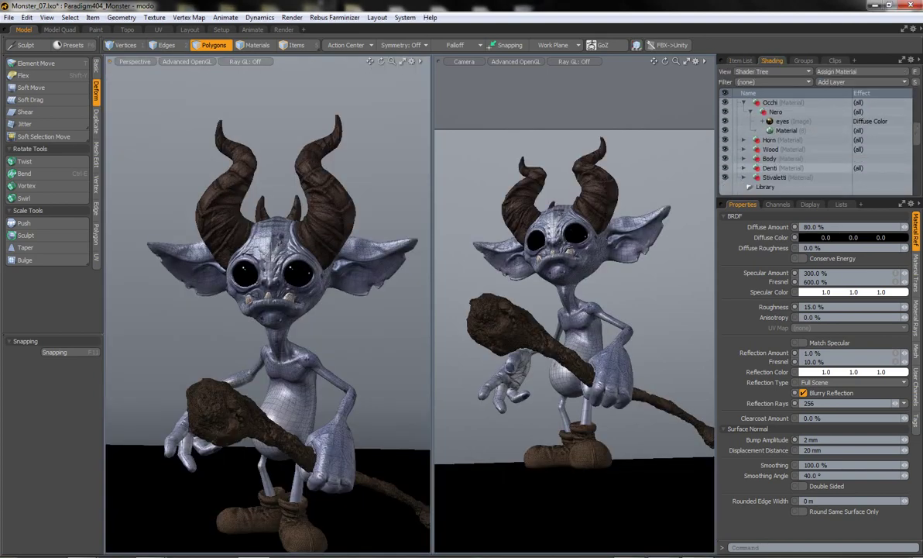
Step: Make the Denti material 60% transparent with transparent colour 1 / 0.8 / 0.65
{"action": "left_click", "coordinate": [780, 186]}
{"action": "key", "text": "Return"}
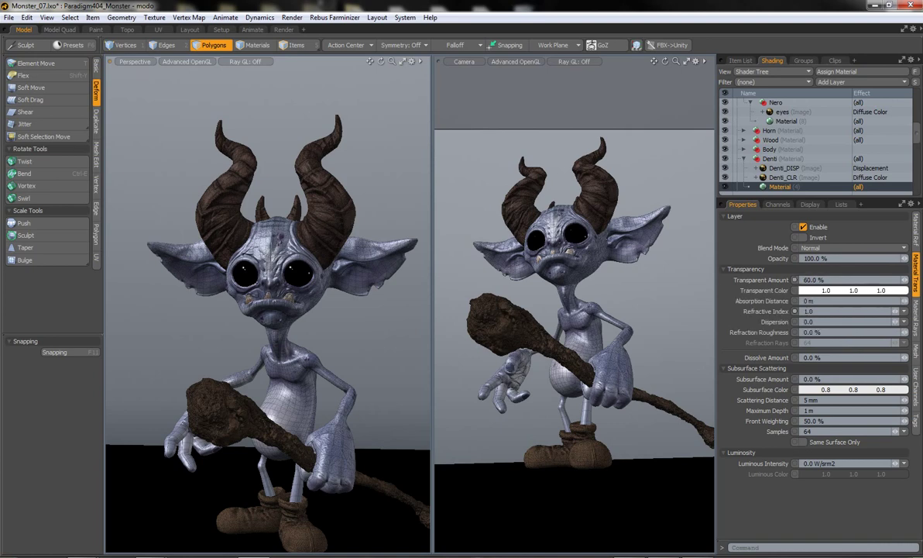
{"action": "key", "text": "Tab"}
{"action": "type", "text": "0.8"}
{"action": "key", "text": "Tab"}
{"action": "type", "text": "0.65"}
{"action": "key", "text": "Tab"}
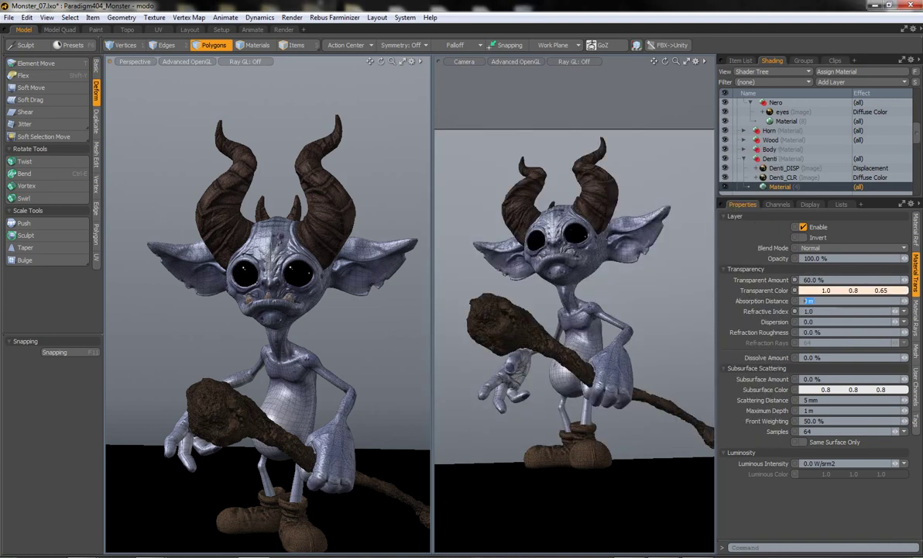
Step: Give the teeth 4% reflection with blurry reflection at 256 rays
{"action": "scroll", "coordinate": [814, 143], "scroll_direction": "down", "scroll_amount": 3}
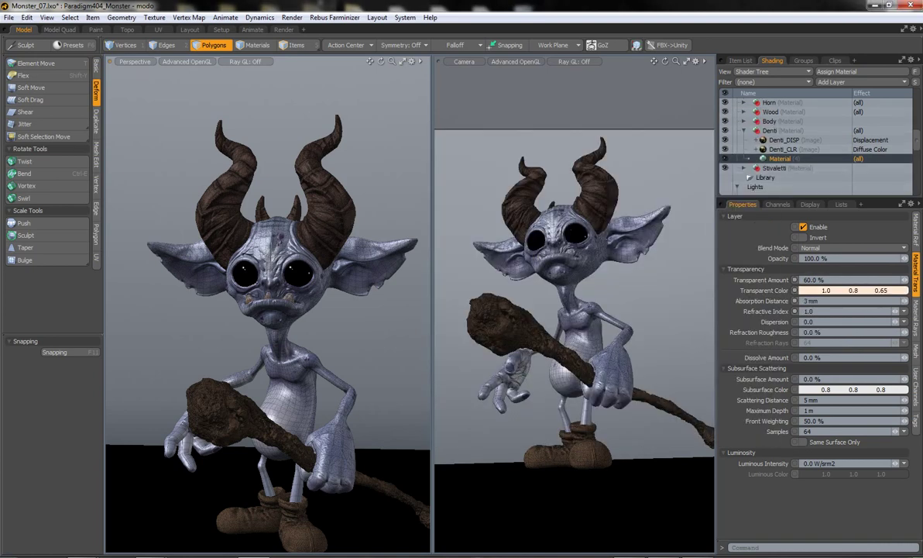
{"action": "left_click_drag", "start_coordinate": [267, 302], "coordinate": [310, 279], "text": "alt"}
{"action": "left_click", "coordinate": [916, 232]}
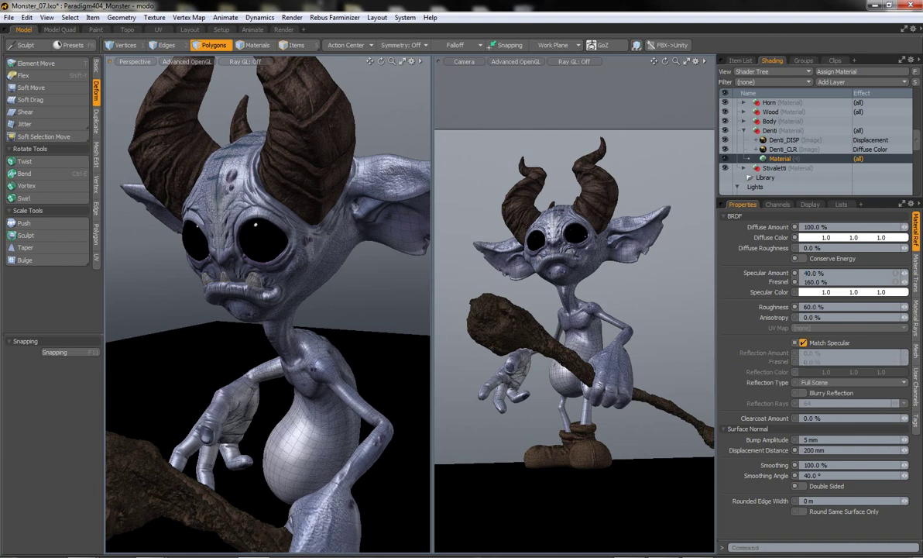
{"action": "left_click", "coordinate": [809, 352]}
{"action": "type", "text": "4"}
{"action": "key", "text": "Tab"}
{"action": "type", "text": "1"}
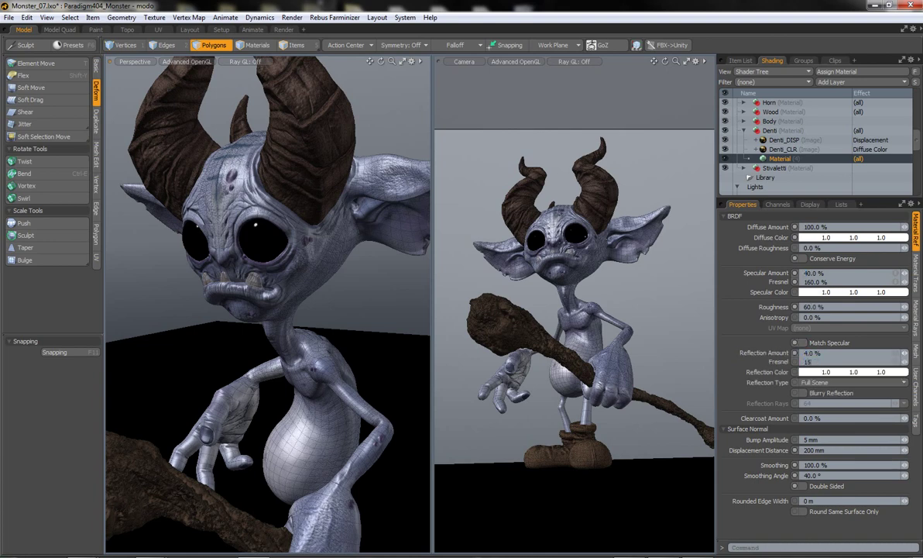
{"action": "left_click", "coordinate": [804, 393]}
{"action": "left_click", "coordinate": [903, 404]}
Step: Select the boots item and hide every other mesh part
{"action": "key", "text": "3"}
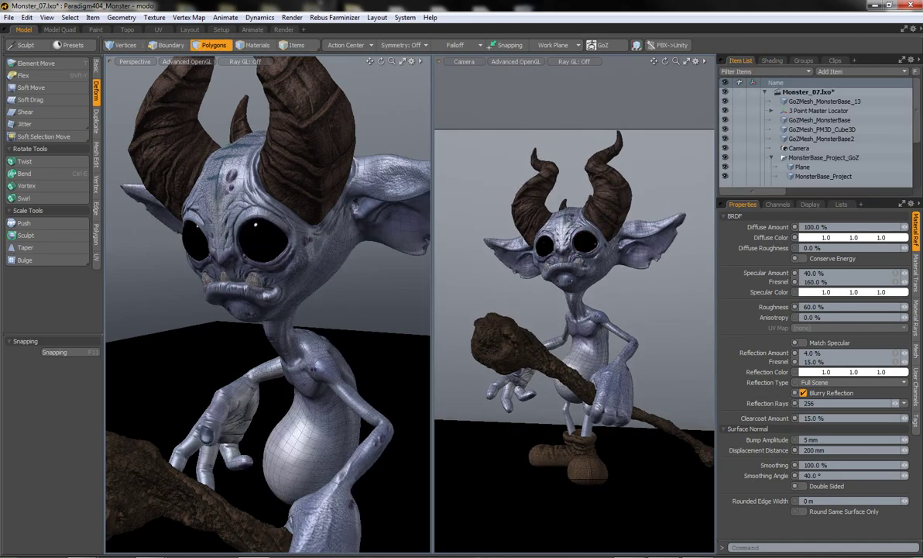
{"action": "middle_click_drag", "start_coordinate": [256, 224], "coordinate": [302, 422]}
{"action": "key", "text": "5"}
{"action": "left_click", "coordinate": [302, 422]}
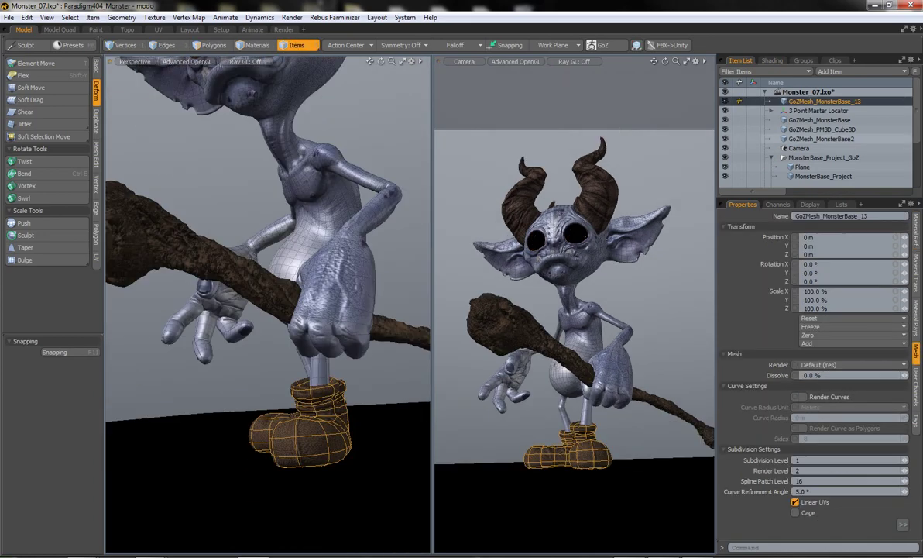
{"action": "left_click_drag", "start_coordinate": [725, 111], "coordinate": [725, 176]}
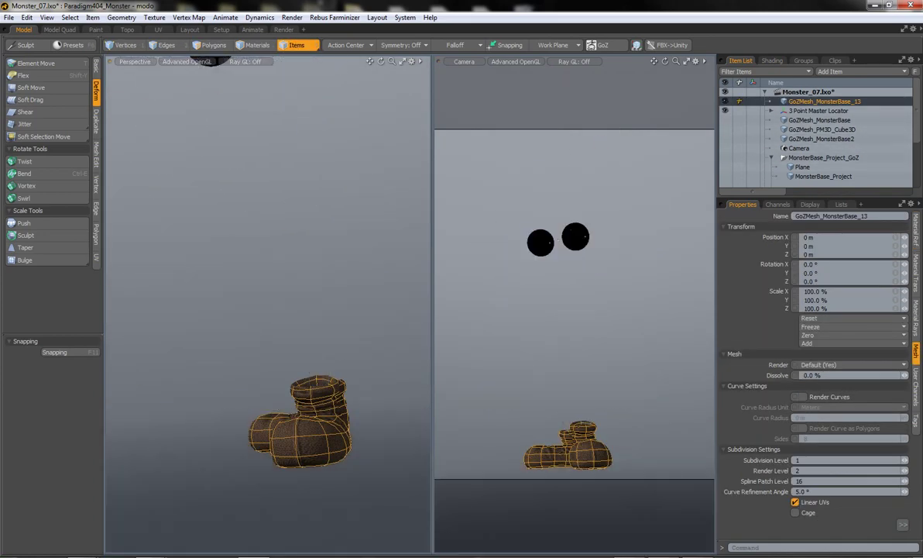
Step: Rename the eyes item to Eyes and parent it under MonsterBase_Project_GoZ
{"action": "left_click", "coordinate": [791, 176]}
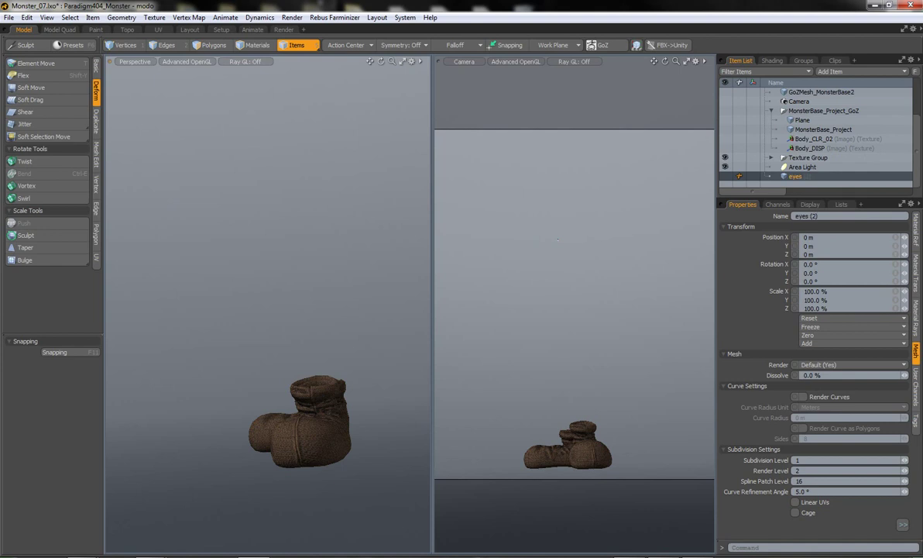
{"action": "type", "text": "es"}
{"action": "key", "text": "Return"}
{"action": "left_click_drag", "start_coordinate": [798, 176], "coordinate": [821, 111]}
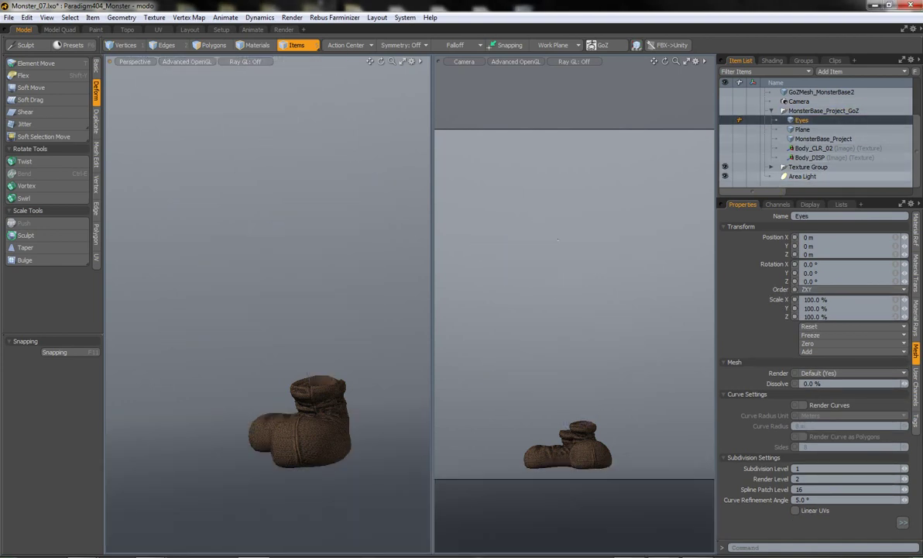
Step: Add an occlusion layer to the Stivaletti material and open a live preview render
{"action": "left_click", "coordinate": [773, 60]}
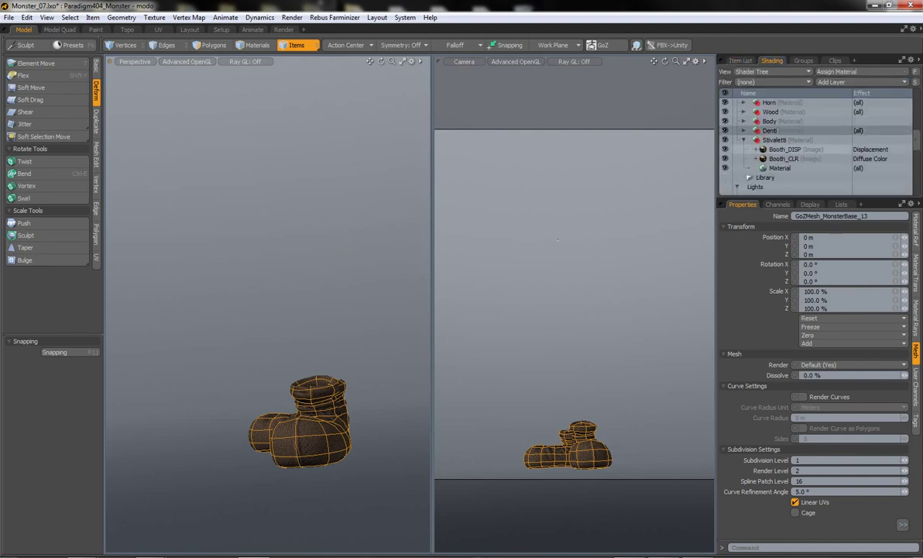
{"action": "left_click", "coordinate": [774, 140]}
{"action": "left_click", "coordinate": [833, 71]}
{"action": "left_click", "coordinate": [744, 159]}
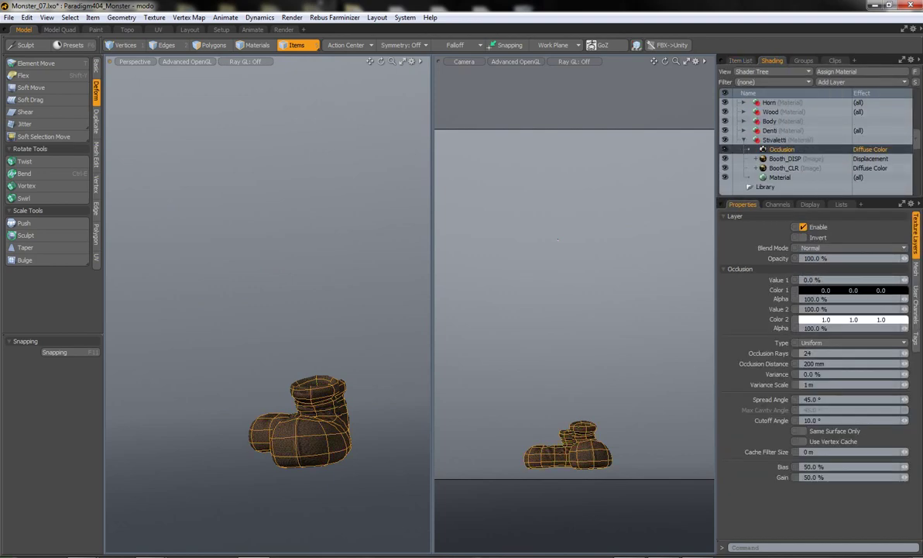
{"action": "key", "text": "F8"}
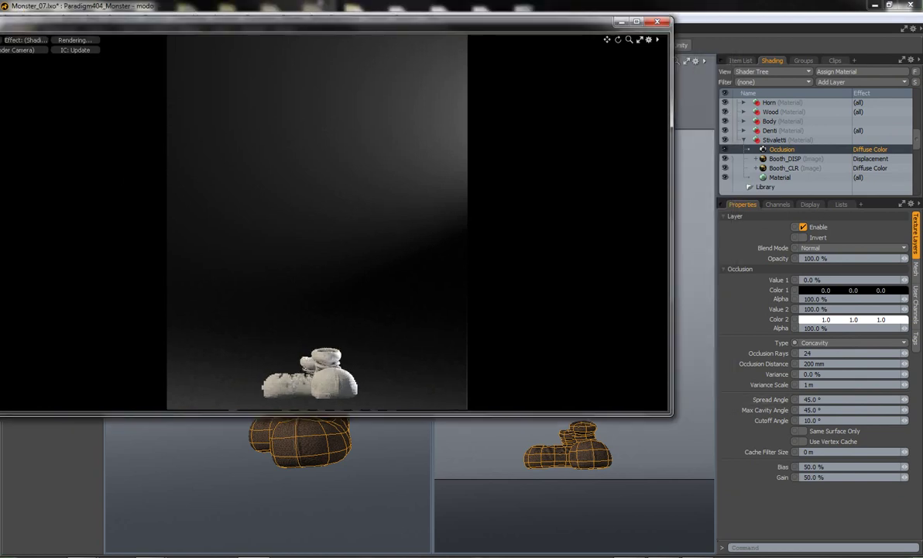
Step: Set the occlusion to 48 rays and 150 mm distance, and adjust its spread angle
{"action": "left_click", "coordinate": [808, 353]}
{"action": "type", "text": "8"}
{"action": "key", "text": "Tab"}
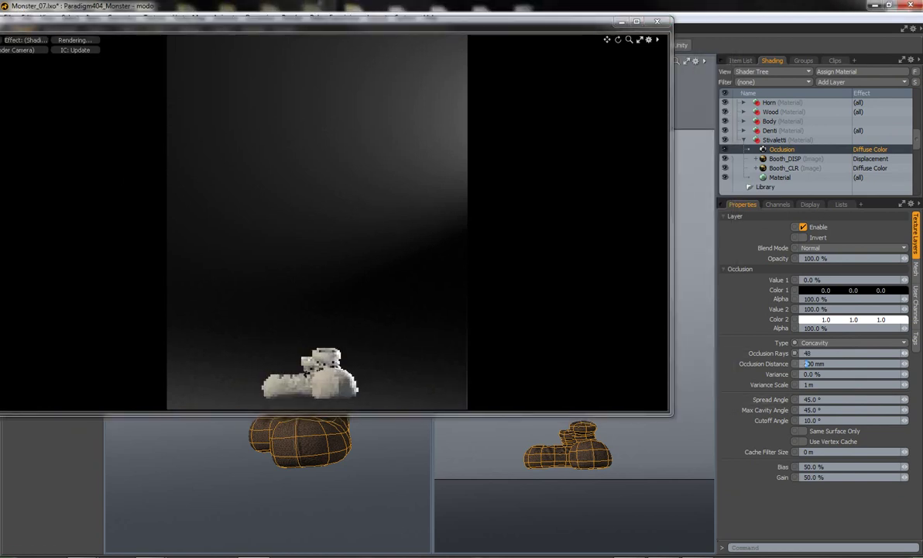
{"action": "type", "text": "150"}
{"action": "key", "text": "Return"}
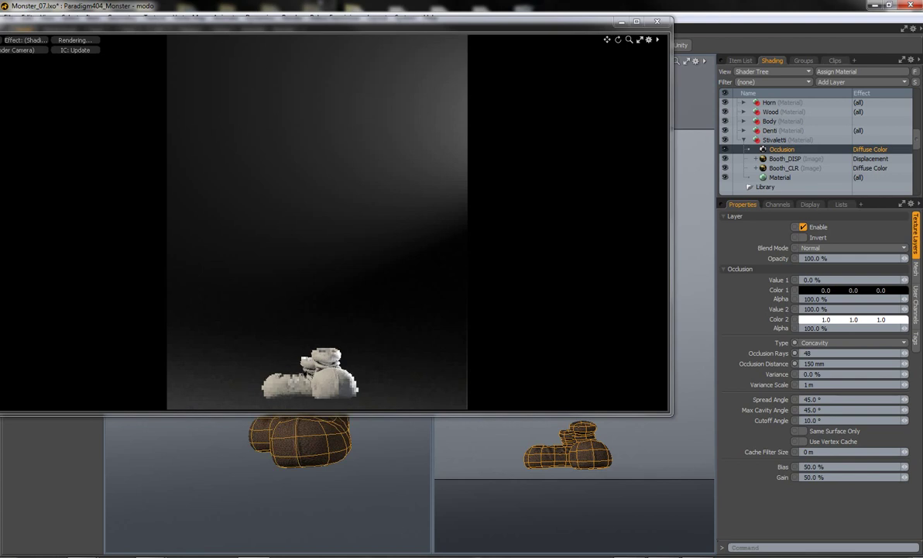
{"action": "type", "text": "75"}
{"action": "key", "text": "Return"}
{"action": "type", "text": "35"}
{"action": "key", "text": "Return"}
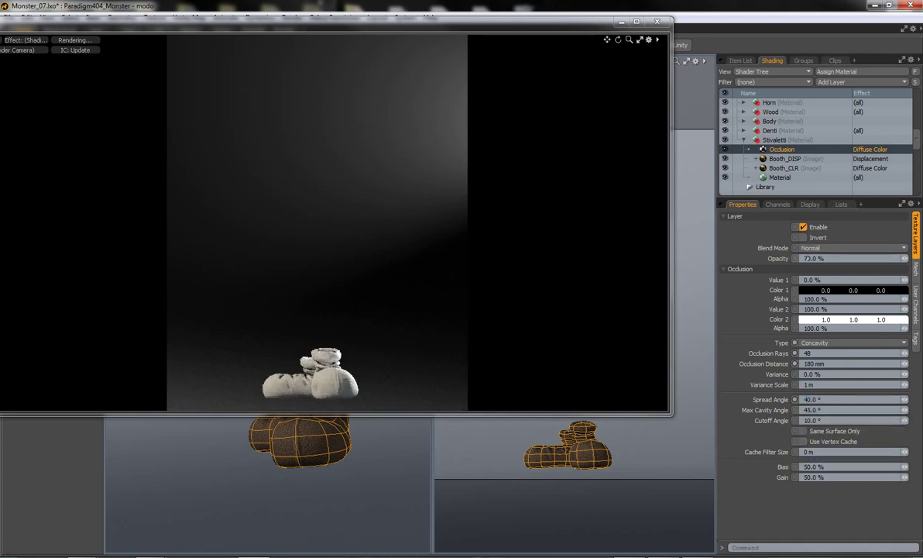
Step: Set the occlusion layer's blend mode to Multiply at 60% opacity
{"action": "left_click", "coordinate": [852, 247]}
{"action": "left_click", "coordinate": [814, 275]}
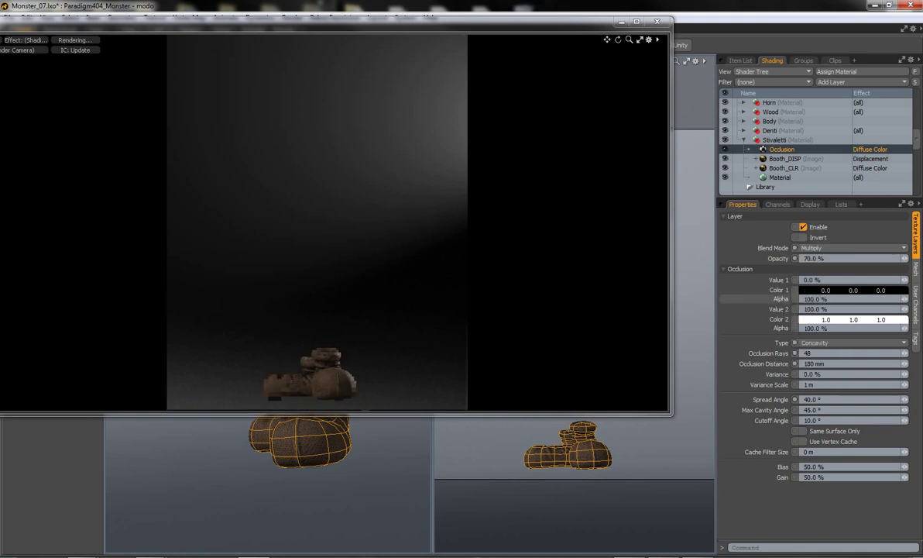
{"action": "type", "text": "6"}
{"action": "key", "text": "Return"}
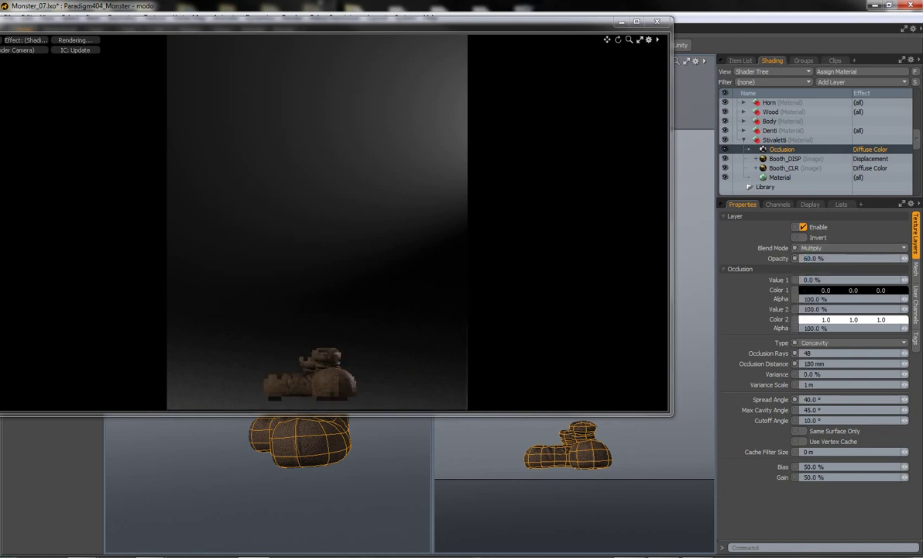
Step: Hide the boots mesh and show the club mesh
{"action": "left_click", "coordinate": [740, 60]}
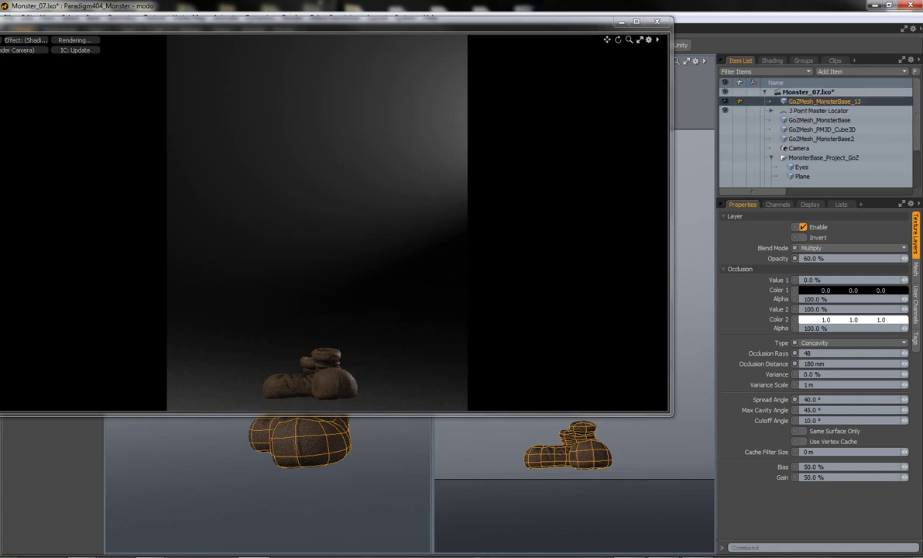
{"action": "left_click", "coordinate": [724, 100]}
{"action": "left_click", "coordinate": [724, 129]}
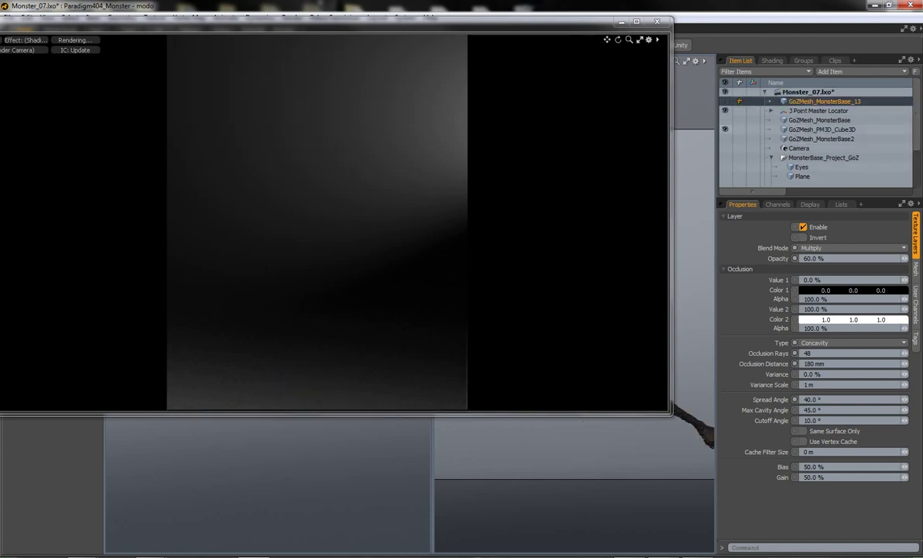
Step: Move the occlusion layer onto the Wood material and raise its opacity to 80%
{"action": "left_click", "coordinate": [772, 60]}
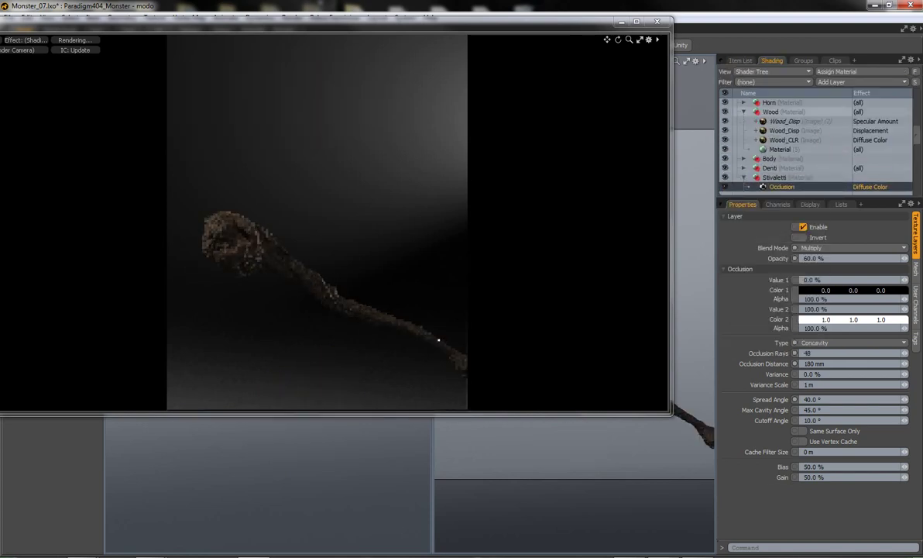
{"action": "left_click_drag", "start_coordinate": [781, 187], "coordinate": [781, 120]}
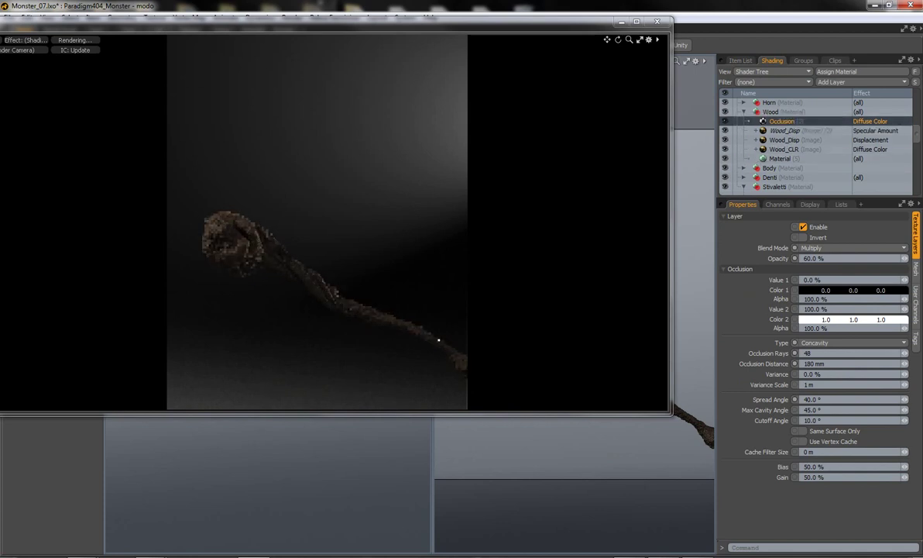
{"action": "left_click_drag", "start_coordinate": [814, 258], "coordinate": [832, 258]}
{"action": "left_click", "coordinate": [744, 112]}
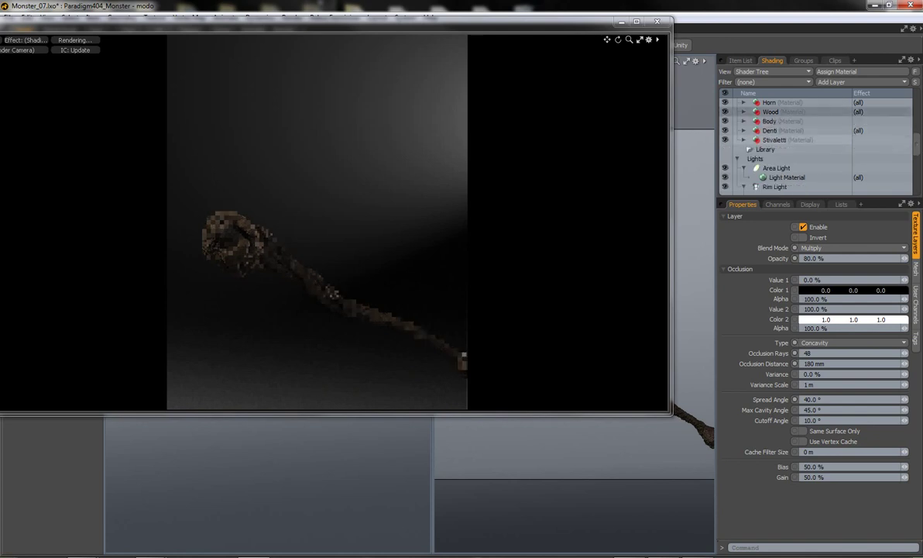
Step: Reposition the preview render window alongside the scene item list
{"action": "left_click", "coordinate": [740, 61]}
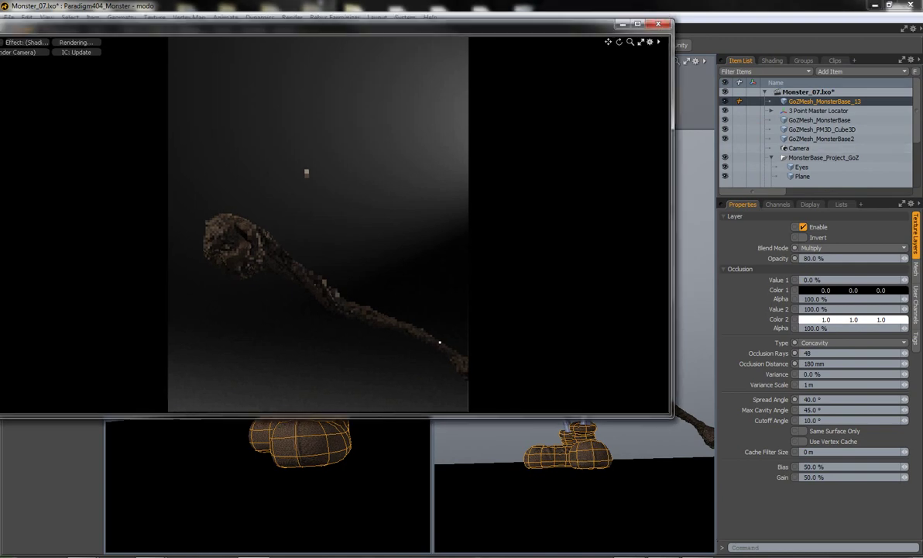
{"action": "left_click_drag", "start_coordinate": [310, 22], "coordinate": [609, 152]}
{"action": "left_click_drag", "start_coordinate": [310, 153], "coordinate": [48, 45]}
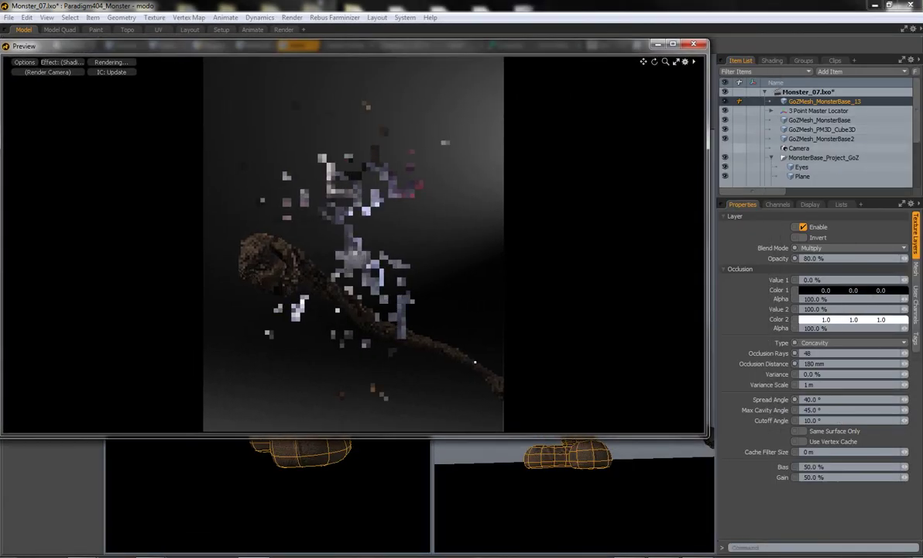
{"action": "scroll", "coordinate": [813, 136], "scroll_direction": "down", "scroll_amount": 3}
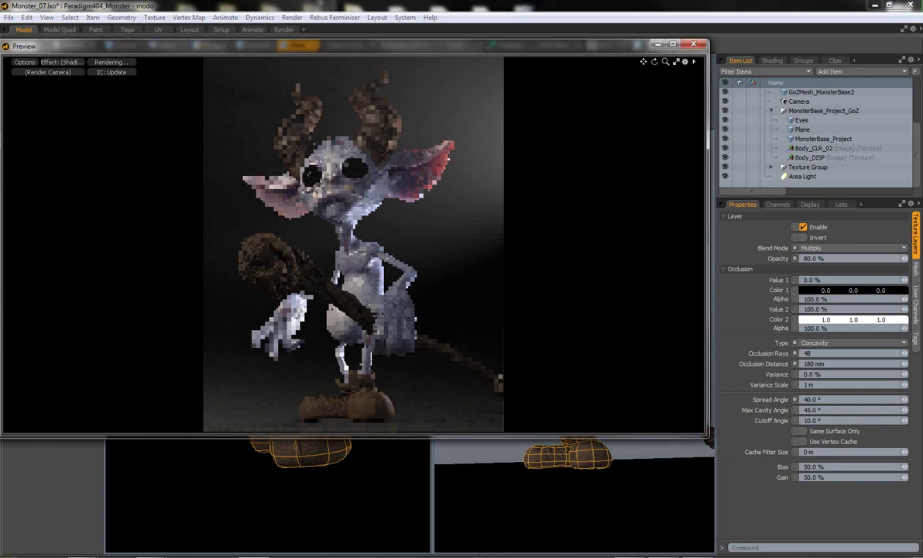
Step: Set the Membrana material's transparent amount to 100%
{"action": "left_click", "coordinate": [772, 61]}
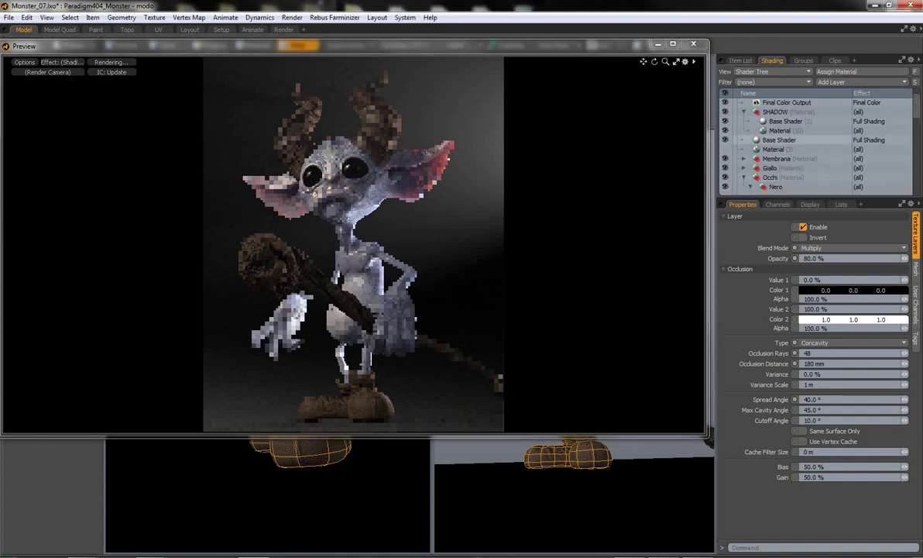
{"action": "left_click", "coordinate": [780, 187]}
{"action": "type", "text": "100"}
{"action": "key", "text": "Return"}
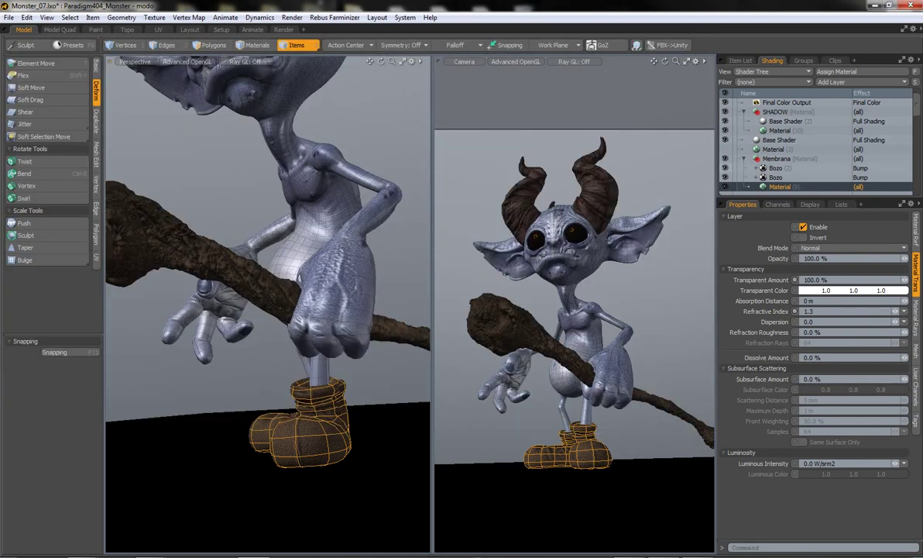
Step: Select the monster body mesh and hide everything else
{"action": "left_click", "coordinate": [740, 60]}
{"action": "left_click", "coordinate": [725, 148]}
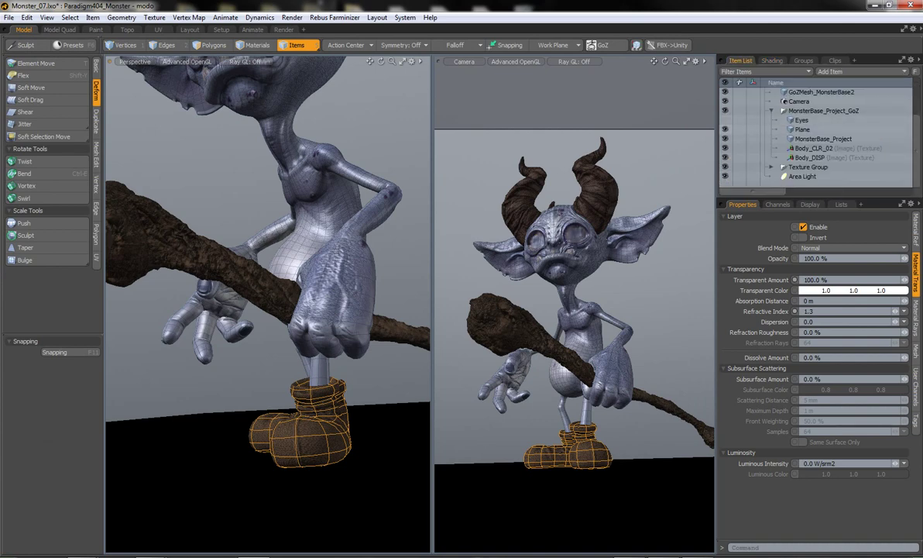
{"action": "left_click", "coordinate": [824, 166]}
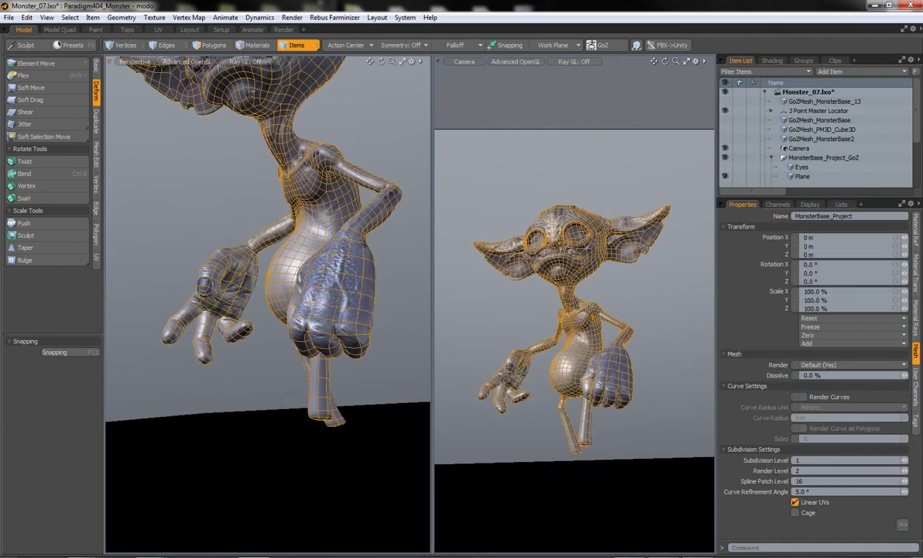
Step: Add a new image map layer to the Body material group
{"action": "left_click", "coordinate": [772, 61]}
{"action": "scroll", "coordinate": [813, 139], "scroll_direction": "down", "scroll_amount": 3}
{"action": "left_click", "coordinate": [770, 139]}
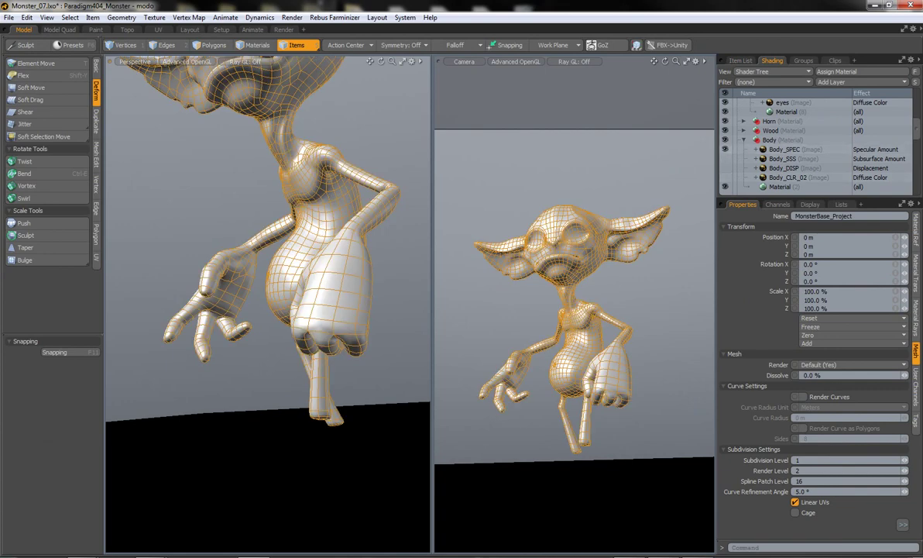
{"action": "left_click", "coordinate": [860, 82]}
{"action": "left_click", "coordinate": [898, 114]}
Step: Create the black 1024×1024 Body_FUR image and switch to the Paint layout
{"action": "type", "text": "Body_"}
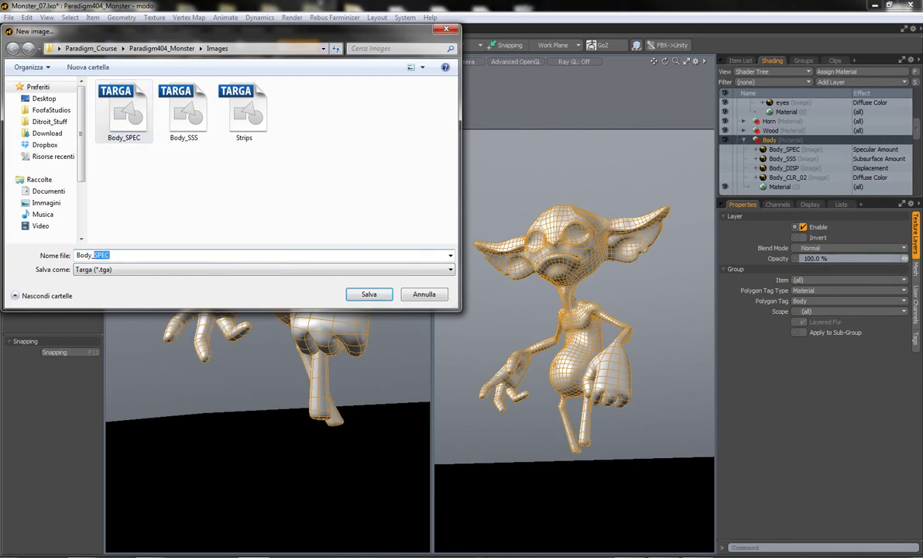
{"action": "type", "text": "FUR"}
{"action": "key", "text": "Return"}
{"action": "left_click", "coordinate": [785, 330]}
{"action": "left_click", "coordinate": [724, 321]}
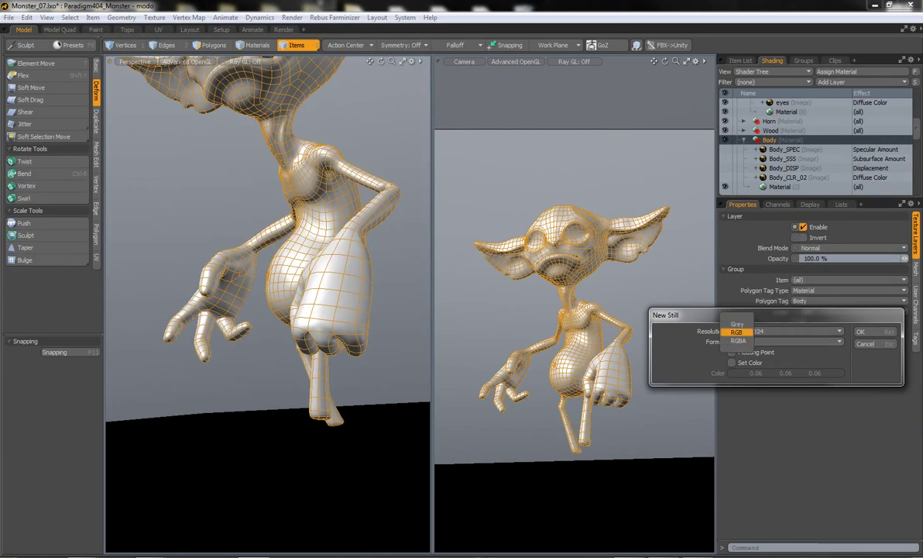
{"action": "left_click", "coordinate": [755, 372]}
{"action": "left_click", "coordinate": [672, 490]}
{"action": "left_click", "coordinate": [859, 331]}
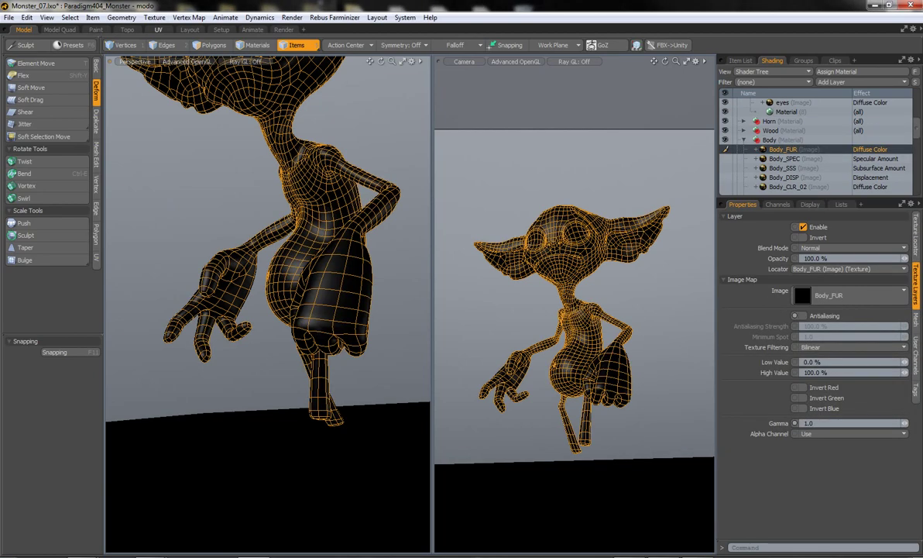
{"action": "left_click", "coordinate": [95, 29]}
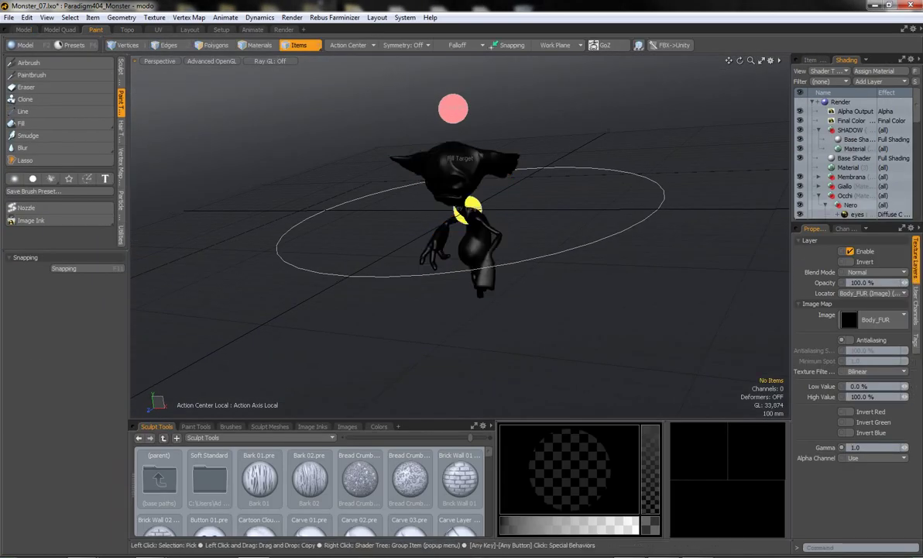
Step: Pick a pressure-sensitive Paintbrush and paint white strokes onto the monster's body
{"action": "left_click", "coordinate": [32, 75]}
{"action": "left_click", "coordinate": [26, 207]}
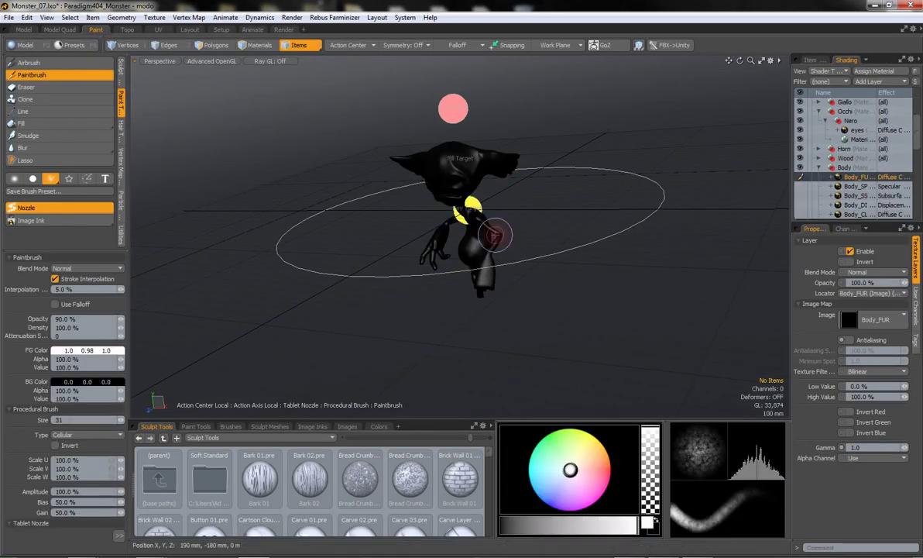
{"action": "scroll", "coordinate": [469, 201], "scroll_direction": "up", "scroll_amount": 3}
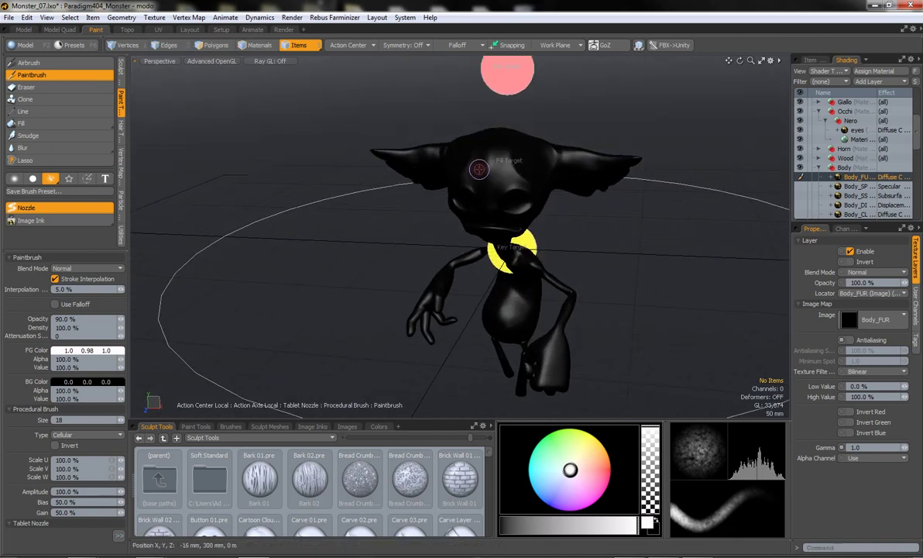
{"action": "left_click_drag", "start_coordinate": [511, 249], "coordinate": [487, 180], "text": "alt"}
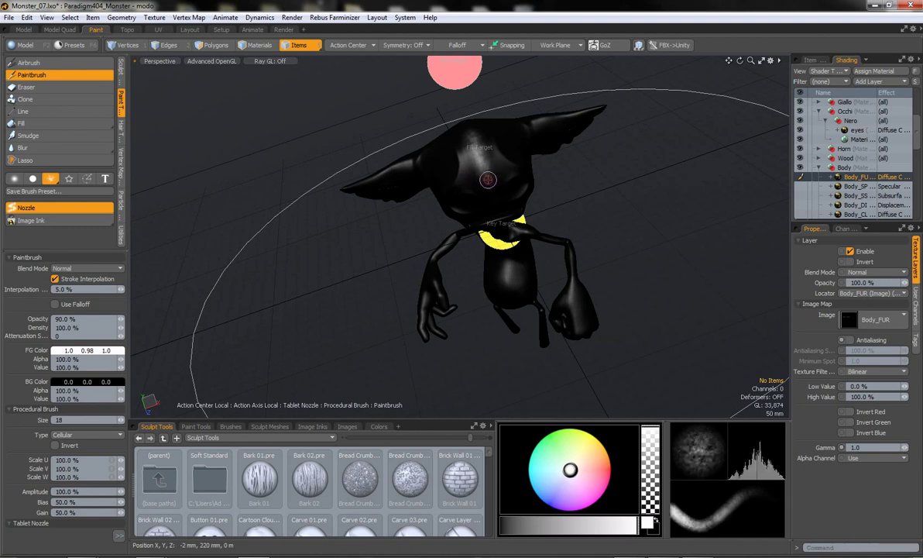
{"action": "mouse_move", "coordinate": [441, 136]}
{"action": "left_mouse_down", "text": "alt"}
{"action": "mouse_move", "coordinate": [465, 155]}
{"action": "mouse_move", "coordinate": [448, 155]}
{"action": "left_mouse_up", "text": "alt"}
{"action": "scroll", "coordinate": [465, 194], "scroll_direction": "up", "scroll_amount": 3}
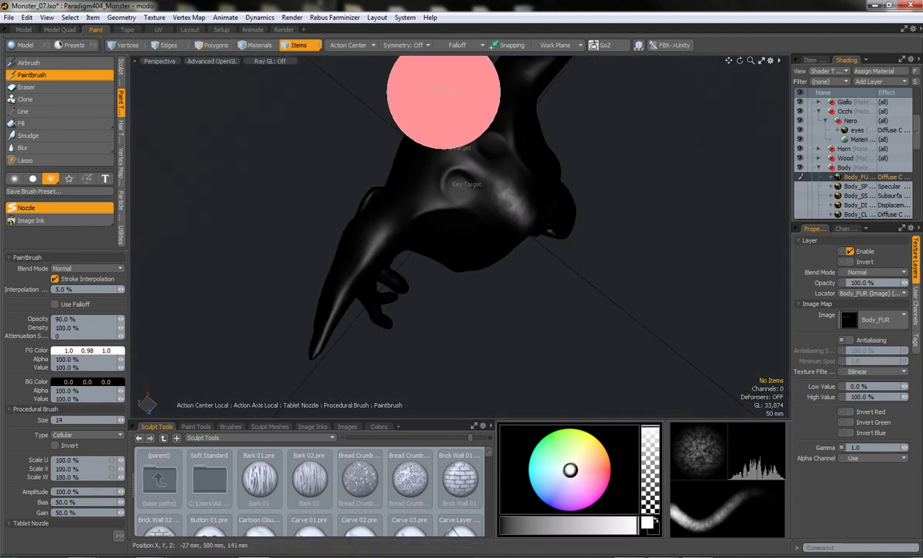
{"action": "mouse_move", "coordinate": [444, 92]}
{"action": "left_mouse_down", "text": "alt"}
{"action": "mouse_move", "coordinate": [604, 279]}
{"action": "mouse_move", "coordinate": [578, 242]}
{"action": "mouse_move", "coordinate": [463, 242]}
{"action": "left_mouse_up", "text": "alt"}
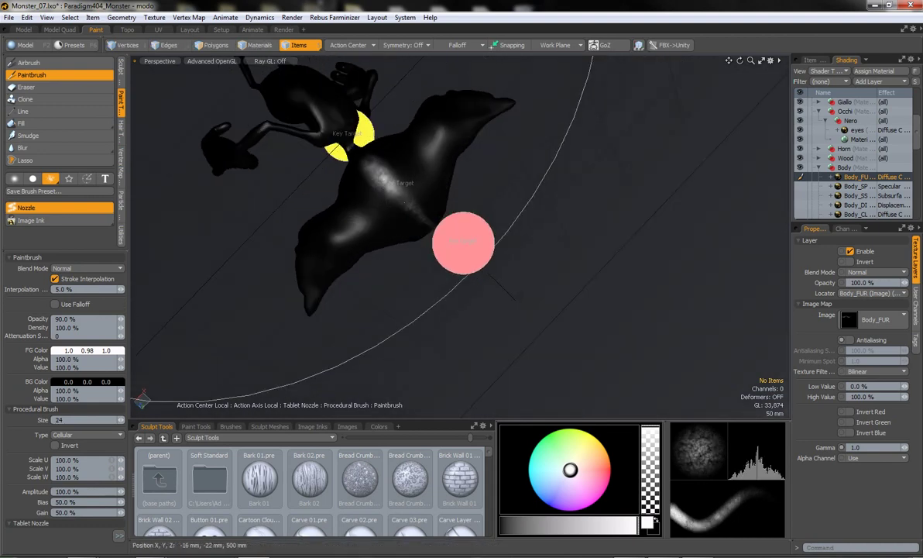
{"action": "left_click_drag", "start_coordinate": [385, 178], "coordinate": [474, 231], "text": "alt"}
{"action": "left_click_drag", "start_coordinate": [372, 178], "coordinate": [400, 138]}
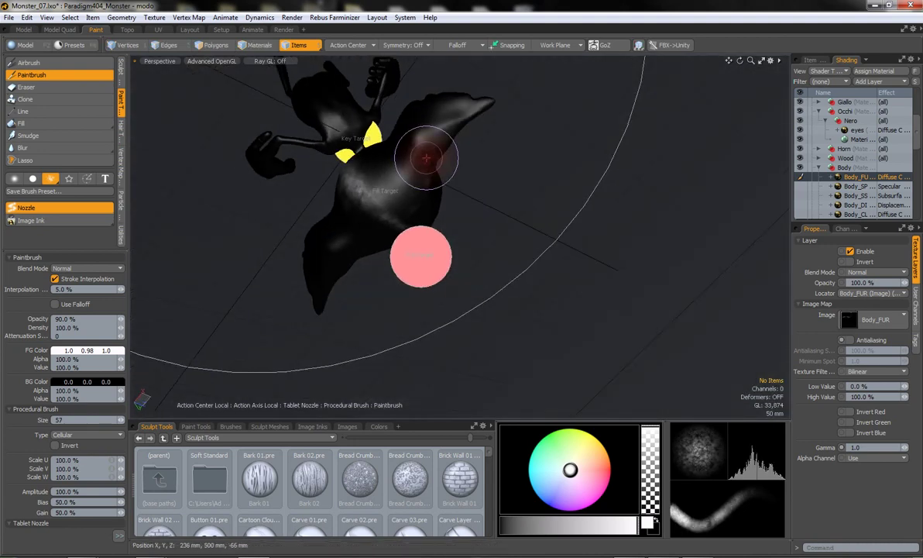
Step: Frame the head and arm, shrink the brush, and brighten the paint grey to about 0.7
{"action": "mouse_move", "coordinate": [421, 255]}
{"action": "left_mouse_down", "text": "alt"}
{"action": "mouse_move", "coordinate": [449, 214]}
{"action": "mouse_move", "coordinate": [480, 256]}
{"action": "mouse_move", "coordinate": [408, 155]}
{"action": "mouse_move", "coordinate": [542, 141]}
{"action": "left_mouse_up", "text": "alt"}
{"action": "mouse_move", "coordinate": [395, 236]}
{"action": "left_mouse_down", "text": "alt"}
{"action": "mouse_move", "coordinate": [423, 251]}
{"action": "mouse_move", "coordinate": [444, 302]}
{"action": "mouse_move", "coordinate": [431, 289]}
{"action": "mouse_move", "coordinate": [438, 298]}
{"action": "mouse_move", "coordinate": [481, 233]}
{"action": "mouse_move", "coordinate": [496, 230]}
{"action": "mouse_move", "coordinate": [484, 229]}
{"action": "mouse_move", "coordinate": [538, 219]}
{"action": "mouse_move", "coordinate": [464, 186]}
{"action": "mouse_move", "coordinate": [388, 131]}
{"action": "left_mouse_up", "text": "alt"}
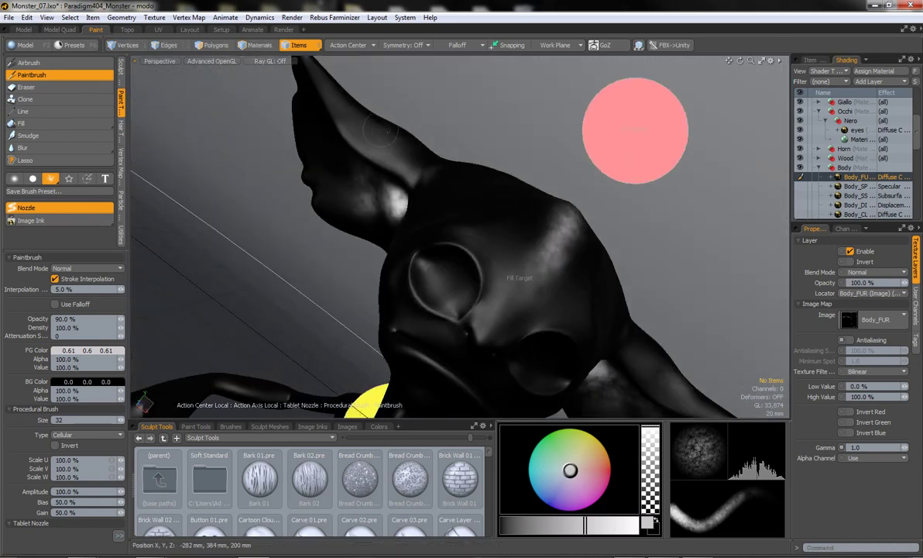
{"action": "right_click_drag", "start_coordinate": [372, 124], "coordinate": [406, 152]}
{"action": "mouse_move", "coordinate": [406, 152]}
{"action": "left_mouse_down", "text": "alt"}
{"action": "mouse_move", "coordinate": [444, 116]}
{"action": "mouse_move", "coordinate": [454, 353]}
{"action": "mouse_move", "coordinate": [464, 340]}
{"action": "mouse_move", "coordinate": [464, 268]}
{"action": "mouse_move", "coordinate": [434, 232]}
{"action": "mouse_move", "coordinate": [561, 109]}
{"action": "left_mouse_up", "text": "alt"}
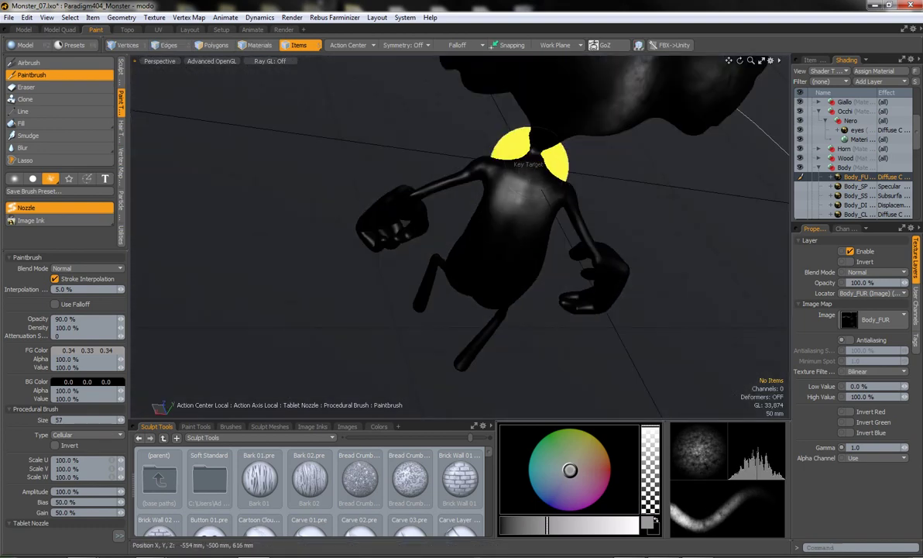
{"action": "right_click_drag", "start_coordinate": [527, 226], "coordinate": [508, 229]}
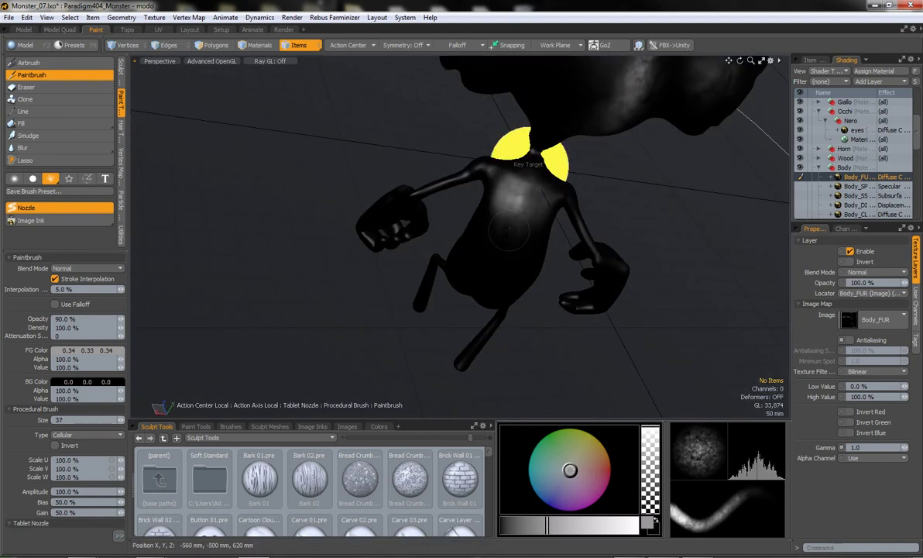
{"action": "right_click_drag", "start_coordinate": [512, 179], "coordinate": [496, 180]}
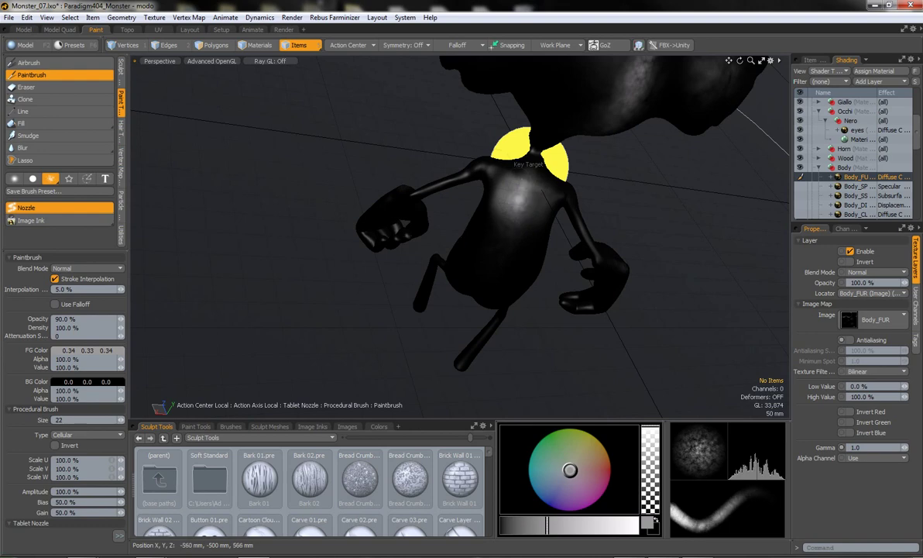
{"action": "left_click_drag", "start_coordinate": [478, 166], "coordinate": [457, 235], "text": "alt"}
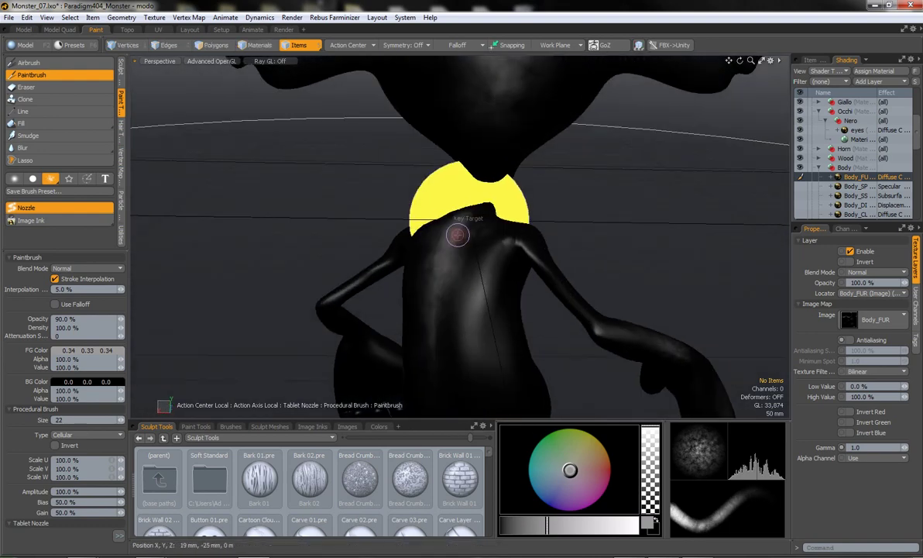
{"action": "right_click_drag", "start_coordinate": [457, 234], "coordinate": [444, 240]}
{"action": "mouse_move", "coordinate": [419, 222]}
{"action": "left_mouse_down", "text": "alt"}
{"action": "mouse_move", "coordinate": [544, 264]}
{"action": "mouse_move", "coordinate": [534, 82]}
{"action": "mouse_move", "coordinate": [461, 72]}
{"action": "left_mouse_up", "text": "alt"}
Step: Darken the paint grey to about 0.29 and enlarge the brush to size 38
{"action": "scroll", "coordinate": [461, 72], "scroll_direction": "up", "scroll_amount": 3}
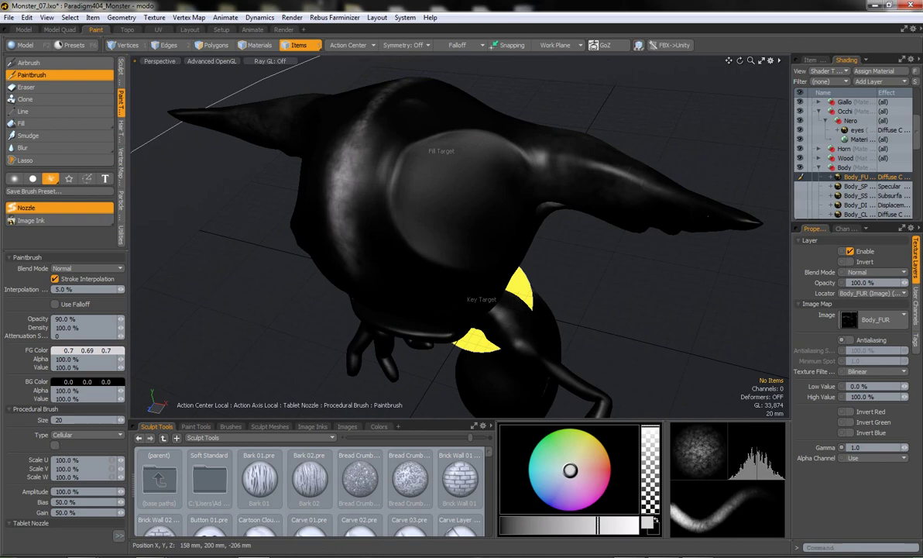
{"action": "scroll", "coordinate": [268, 206], "scroll_direction": "up", "scroll_amount": 3}
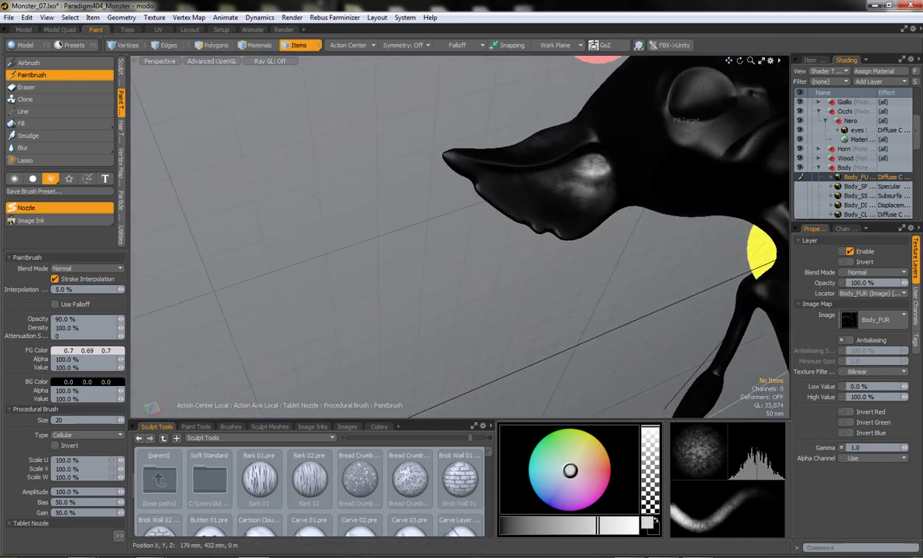
{"action": "left_click", "coordinate": [540, 526]}
{"action": "right_click_drag", "start_coordinate": [527, 217], "coordinate": [549, 220]}
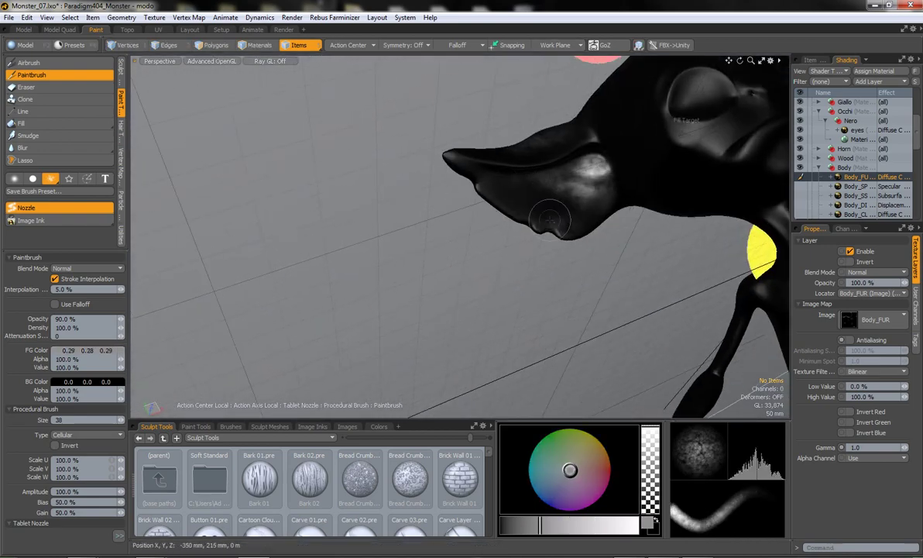
{"action": "mouse_move", "coordinate": [549, 220]}
{"action": "left_mouse_down", "text": "alt"}
{"action": "mouse_move", "coordinate": [465, 232]}
{"action": "mouse_move", "coordinate": [434, 248]}
{"action": "mouse_move", "coordinate": [248, 216]}
{"action": "mouse_move", "coordinate": [443, 268]}
{"action": "left_mouse_up", "text": "alt"}
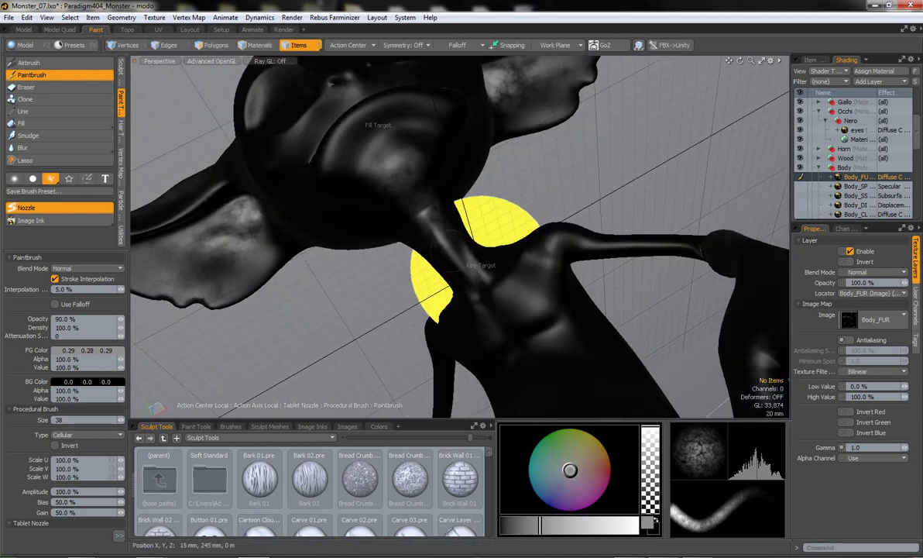
Step: Paint light grey (about 0.64) strokes onto the shoulder, then switch the colour to near white
{"action": "left_click", "coordinate": [588, 525]}
{"action": "left_click_drag", "start_coordinate": [357, 132], "coordinate": [395, 112], "text": "alt"}
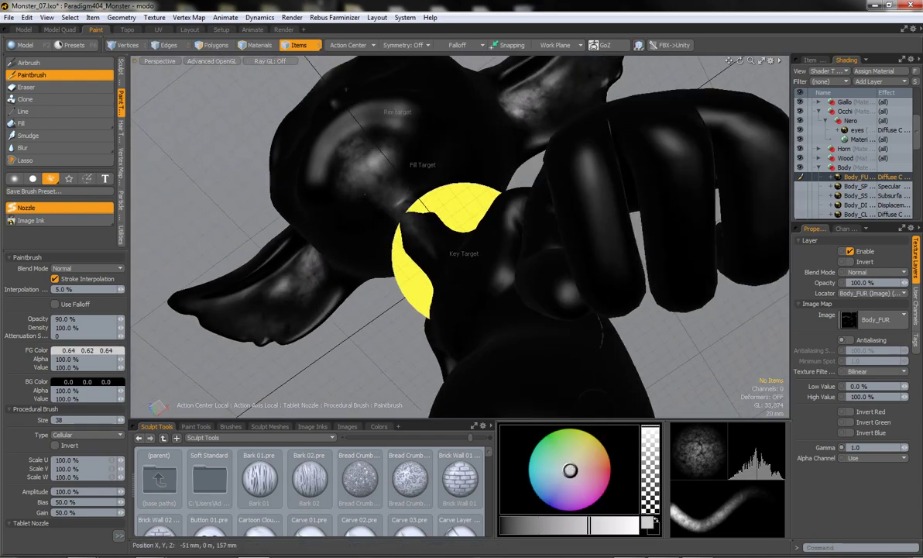
{"action": "mouse_move", "coordinate": [372, 232]}
{"action": "left_mouse_down", "text": "alt"}
{"action": "mouse_move", "coordinate": [378, 302]}
{"action": "mouse_move", "coordinate": [186, 61]}
{"action": "left_mouse_up", "text": "alt"}
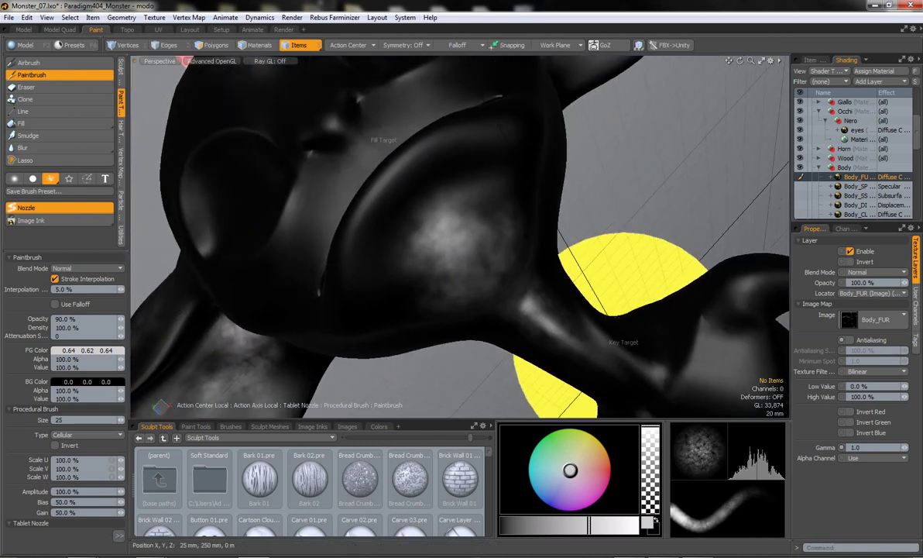
{"action": "left_click_drag", "start_coordinate": [423, 190], "coordinate": [380, 224]}
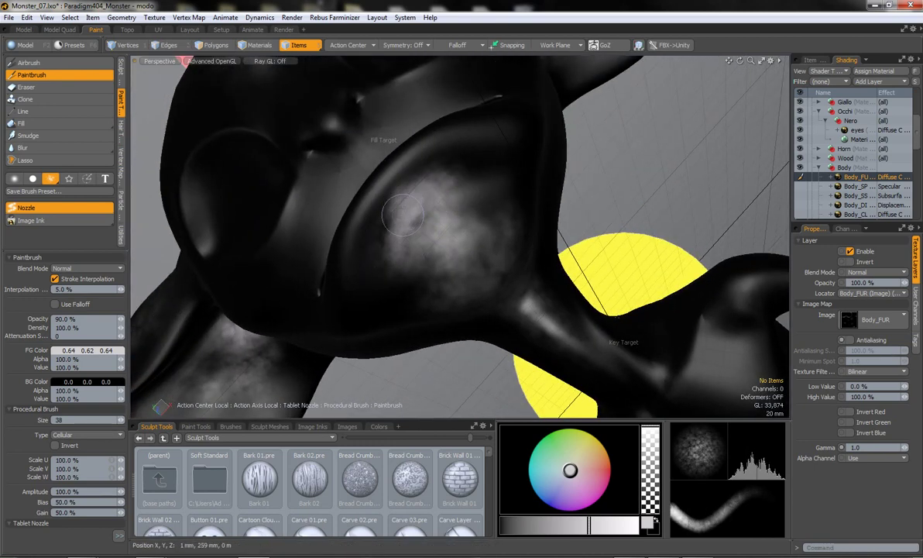
{"action": "left_click", "coordinate": [629, 525]}
{"action": "mouse_move", "coordinate": [465, 233]}
{"action": "left_mouse_down", "text": "alt"}
{"action": "mouse_move", "coordinate": [542, 194]}
{"action": "mouse_move", "coordinate": [464, 233]}
{"action": "left_mouse_up", "text": "alt"}
Step: Make Body_FUR drive a fur channel, then duplicate it and set the copy to drive Fur Length
{"action": "left_click", "coordinate": [883, 177]}
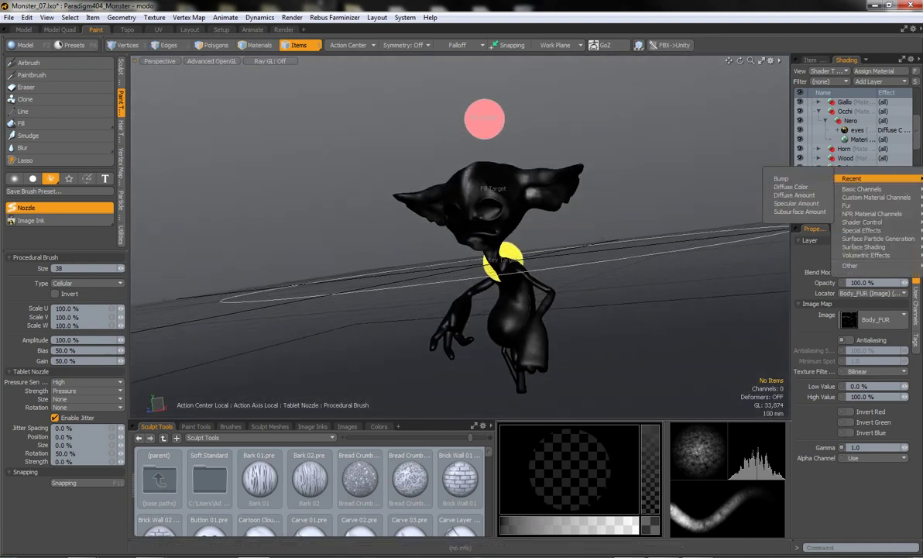
{"action": "left_click", "coordinate": [802, 213]}
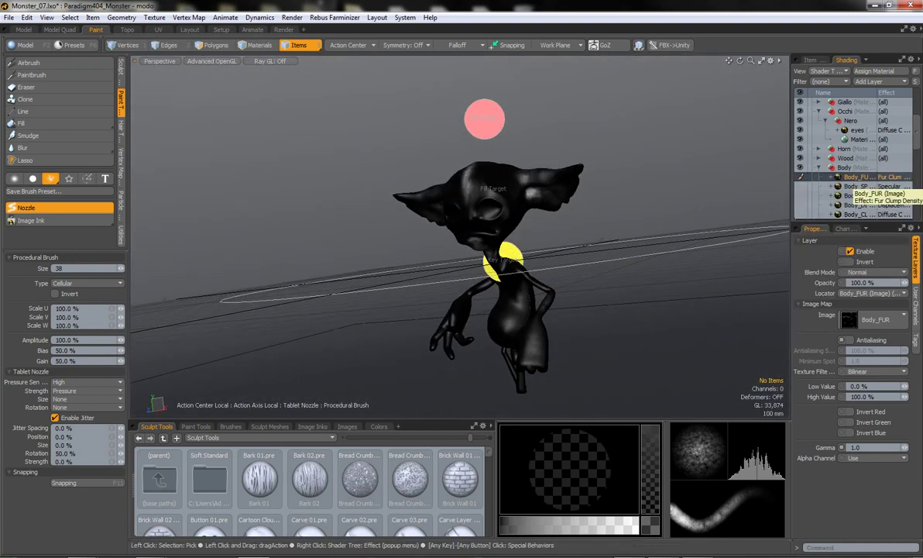
{"action": "left_click", "coordinate": [883, 180]}
{"action": "left_click", "coordinate": [779, 220]}
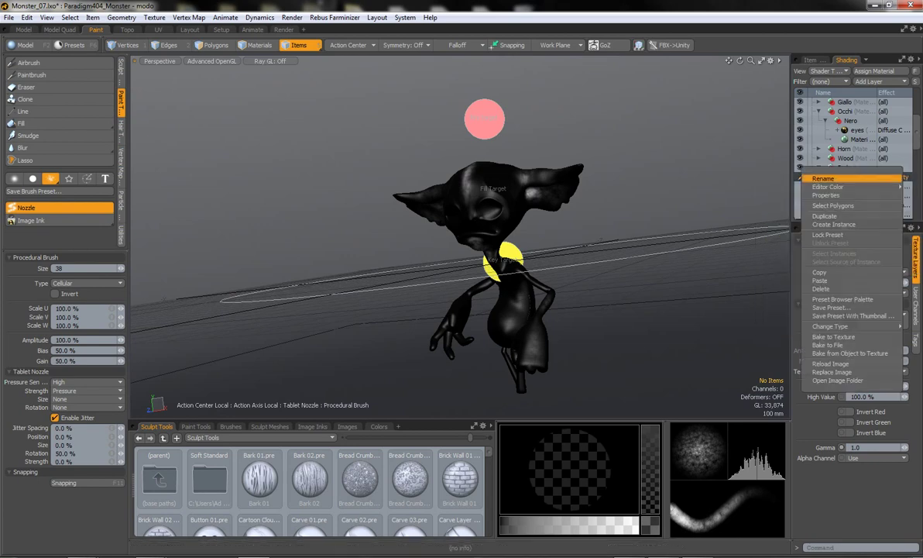
{"action": "left_click", "coordinate": [790, 201]}
{"action": "left_click", "coordinate": [792, 179]}
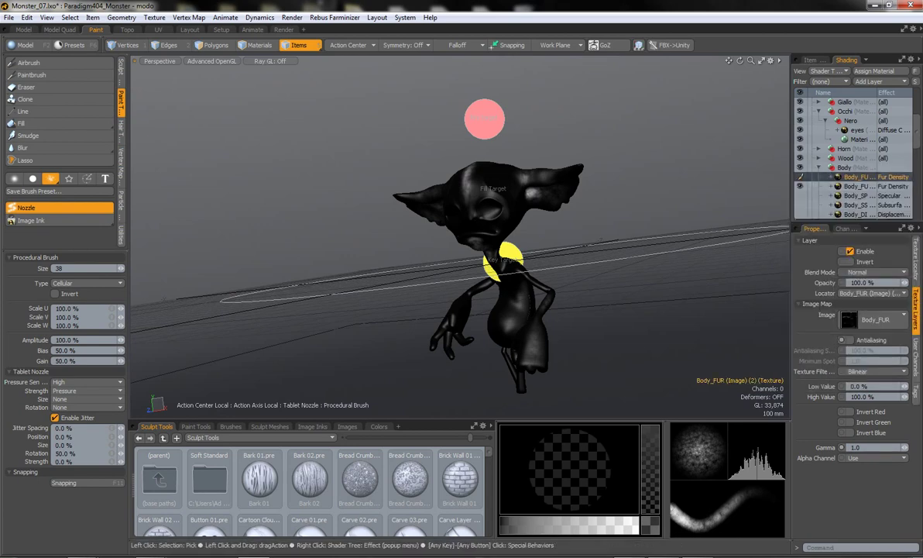
{"action": "left_click", "coordinate": [887, 176]}
{"action": "left_click", "coordinate": [743, 243]}
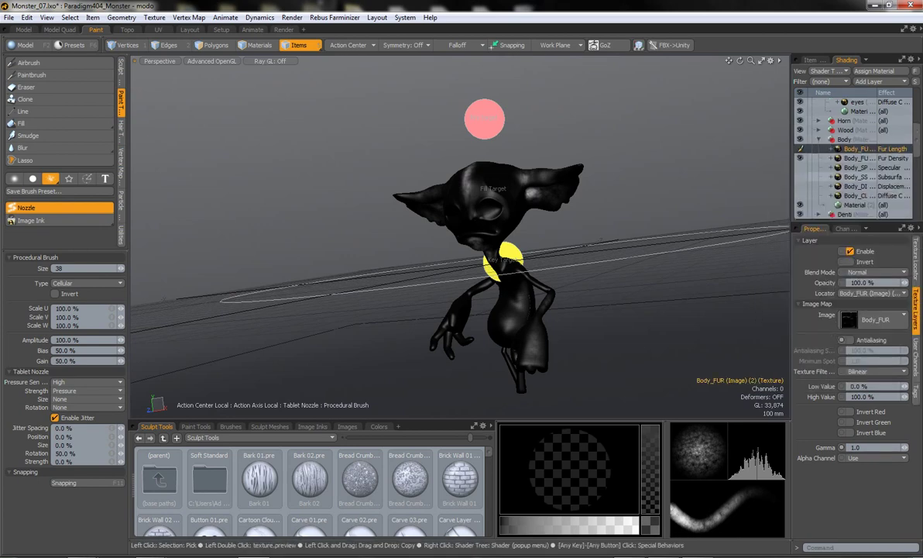
Step: Add a Fur Material to the Body material and place it below both Body_FUR layers
{"action": "left_click", "coordinate": [881, 80]}
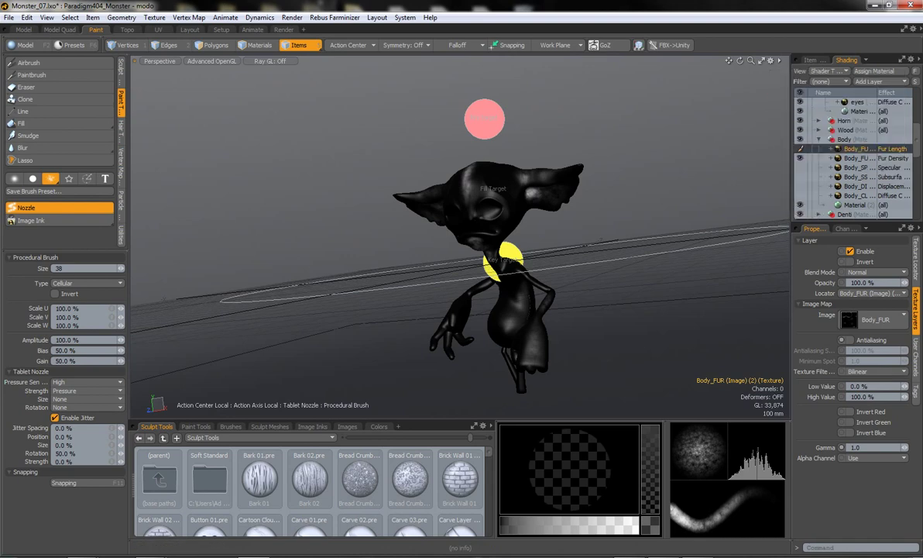
{"action": "left_click", "coordinate": [860, 148]}
{"action": "left_click_drag", "start_coordinate": [465, 232], "coordinate": [511, 233], "text": "alt"}
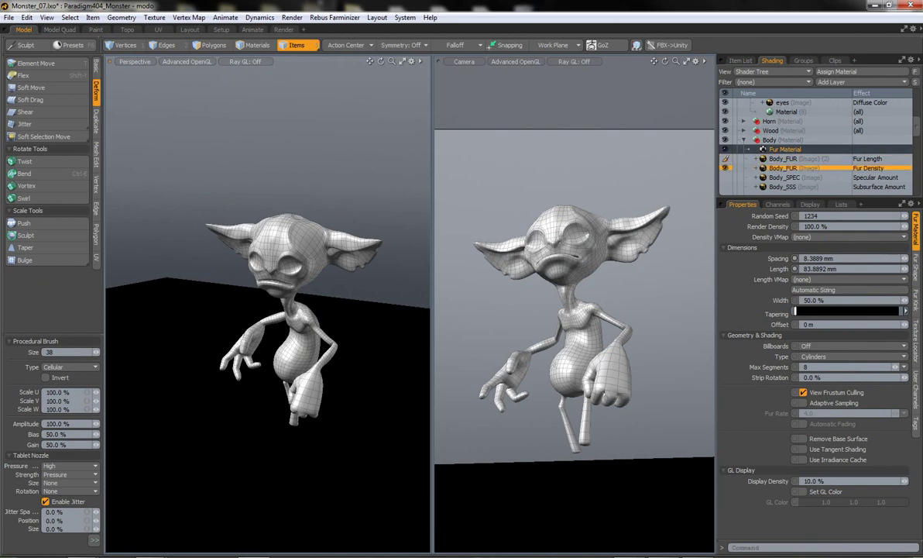
{"action": "left_click_drag", "start_coordinate": [784, 149], "coordinate": [784, 169]}
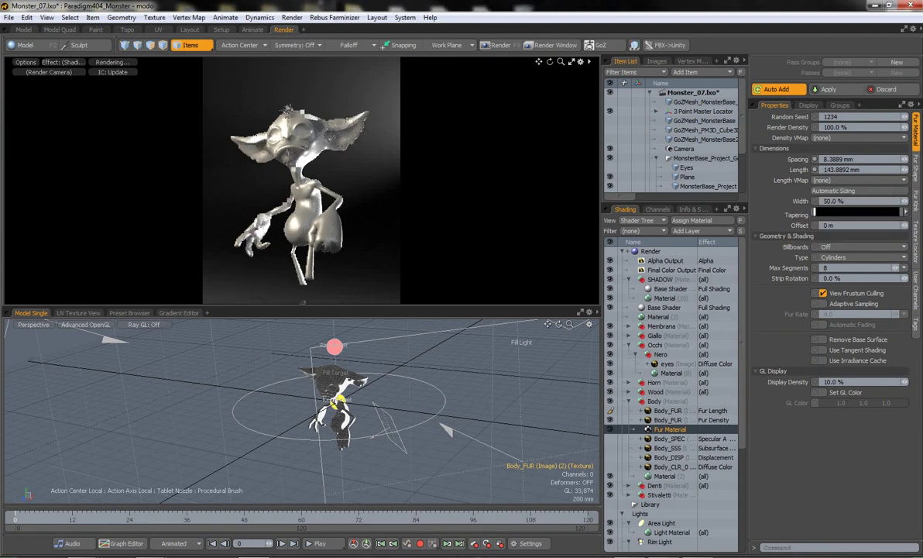
Step: Set the Fur Material spacing to 0.5 mm (500 um) and render density to 40%
{"action": "type", "text": "500"}
{"action": "key", "text": "Return"}
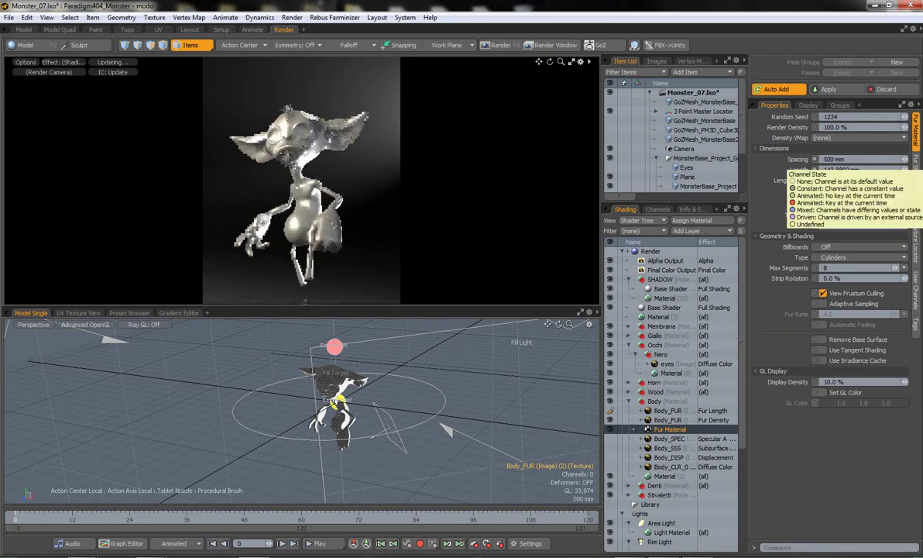
{"action": "type", "text": ".5"}
{"action": "key", "text": "Return"}
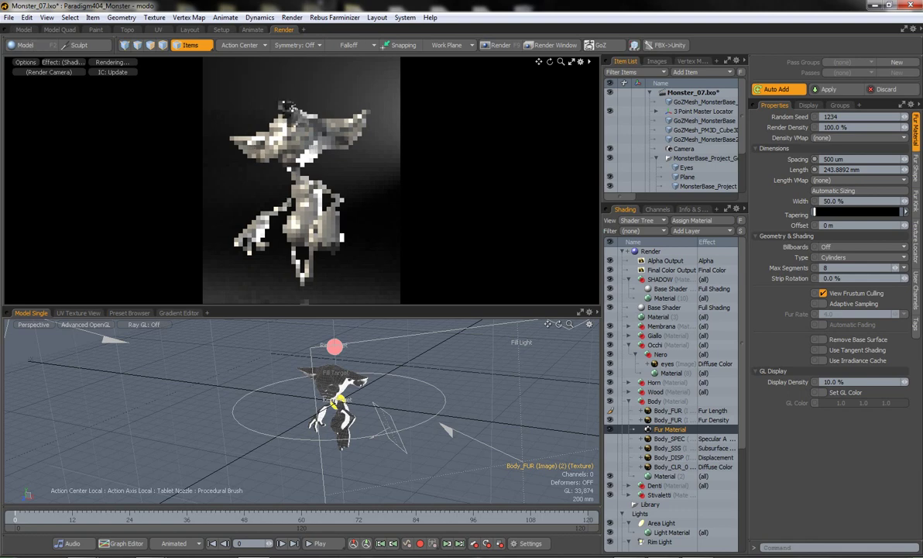
{"action": "type", "text": "40"}
{"action": "key", "text": "Return"}
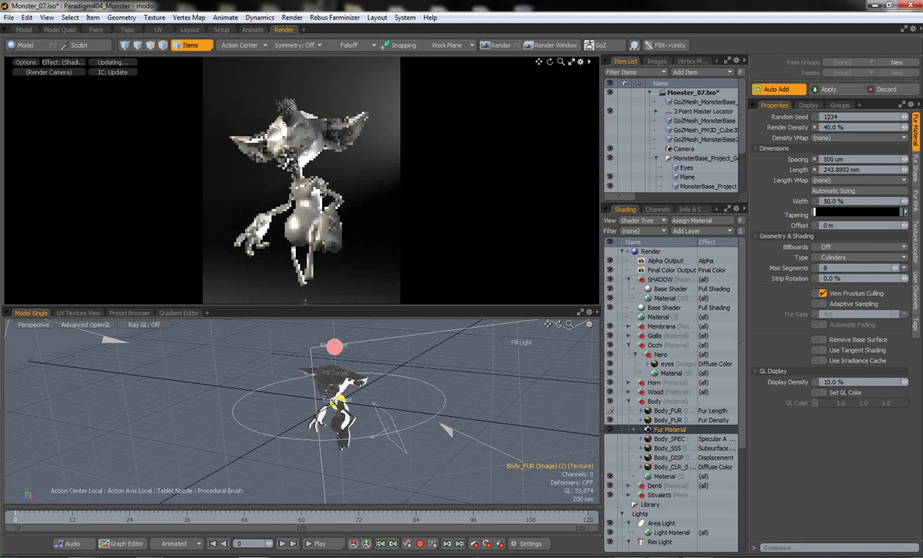
{"action": "left_click", "coordinate": [916, 171]}
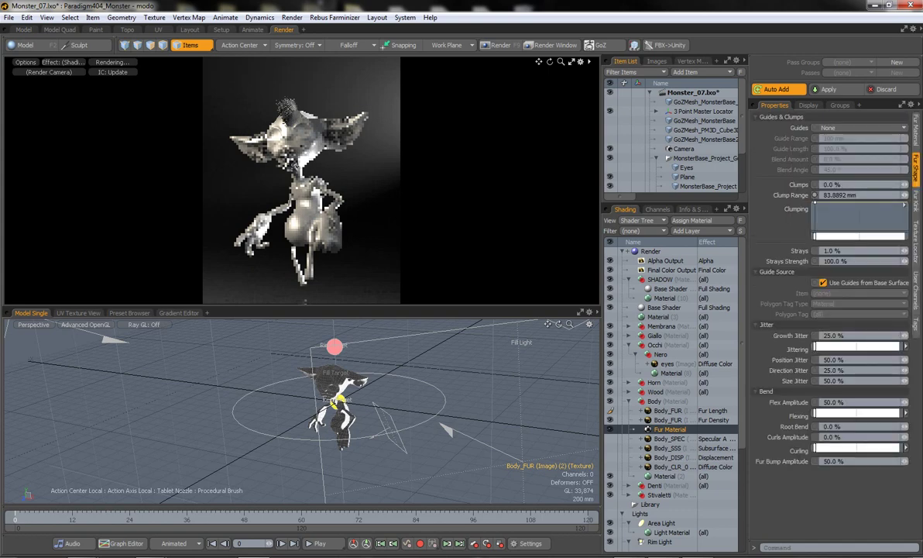
Step: In the fur kink settings, add a key of 0.8 to the Frizz falloff curve
{"action": "left_click", "coordinate": [915, 200]}
{"action": "left_click", "coordinate": [916, 167]}
{"action": "left_click", "coordinate": [916, 200]}
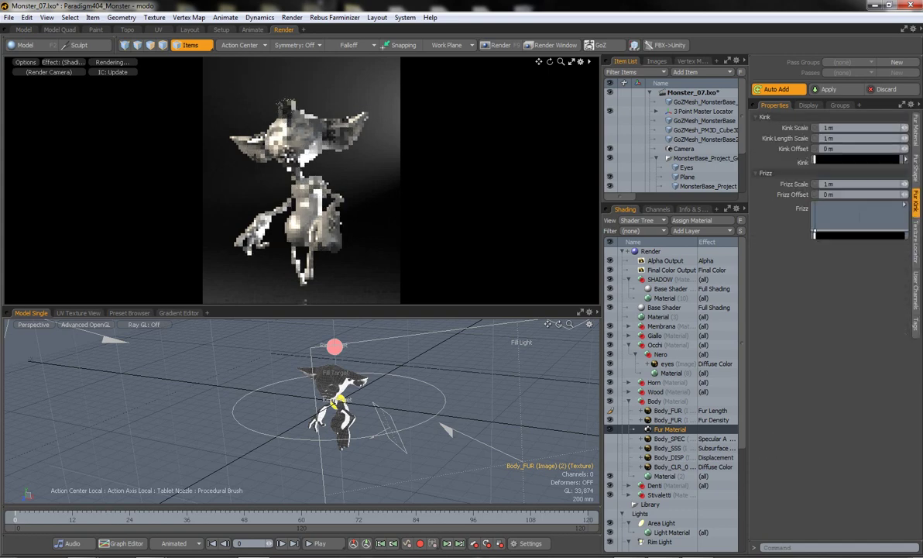
{"action": "left_click_drag", "start_coordinate": [814, 232], "coordinate": [815, 204]}
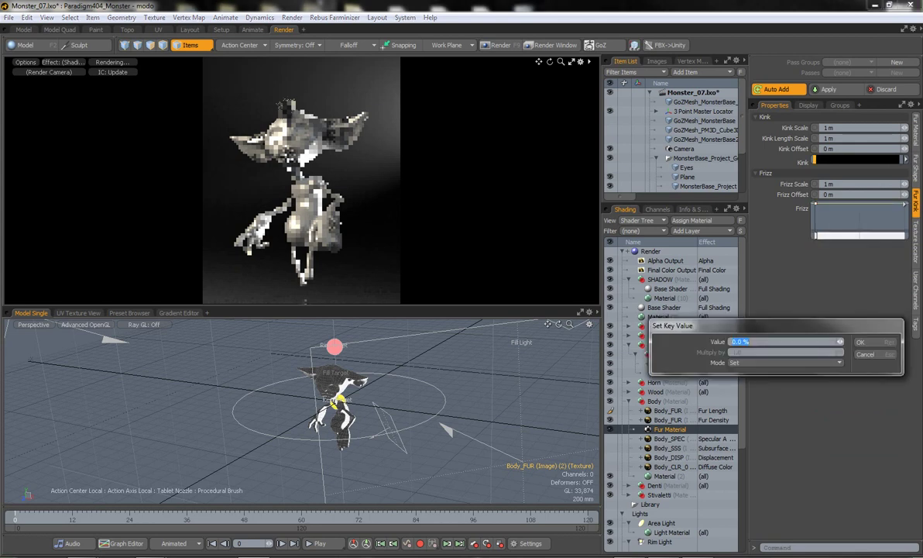
{"action": "type", "text": "0.8"}
{"action": "key", "text": "Return"}
Step: Set the Kink Scale to 20 mm, then edit the Kink Offset and the clump settings
{"action": "left_click", "coordinate": [829, 184]}
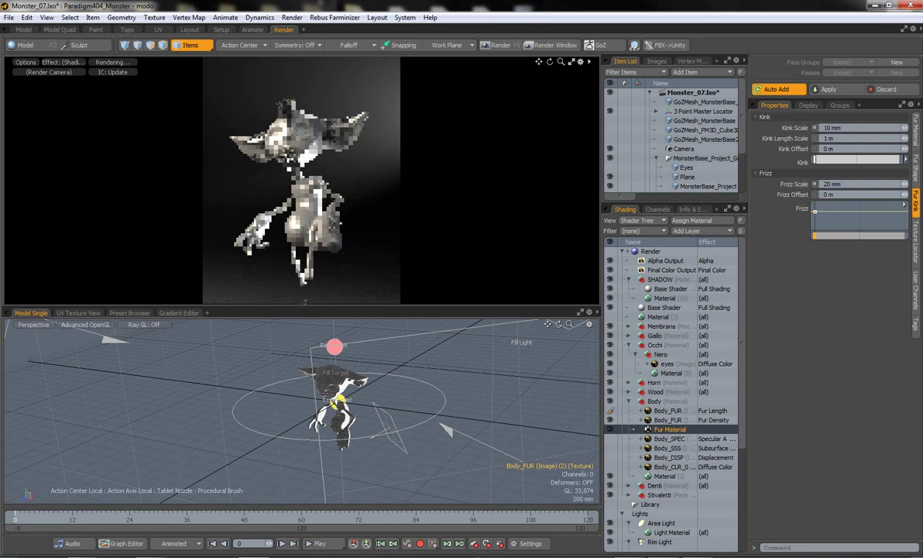
{"action": "type", "text": "20"}
{"action": "key", "text": "Tab"}
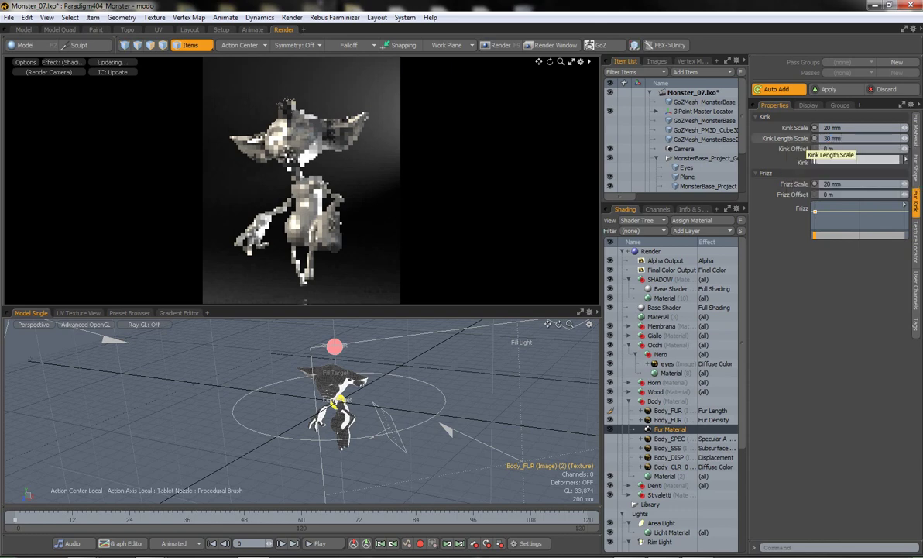
{"action": "left_click", "coordinate": [829, 148]}
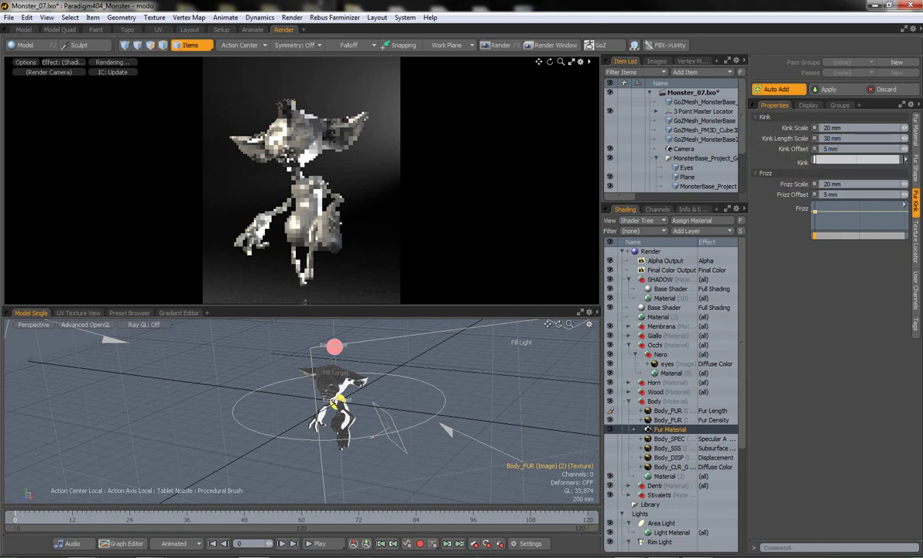
{"action": "left_click", "coordinate": [916, 165]}
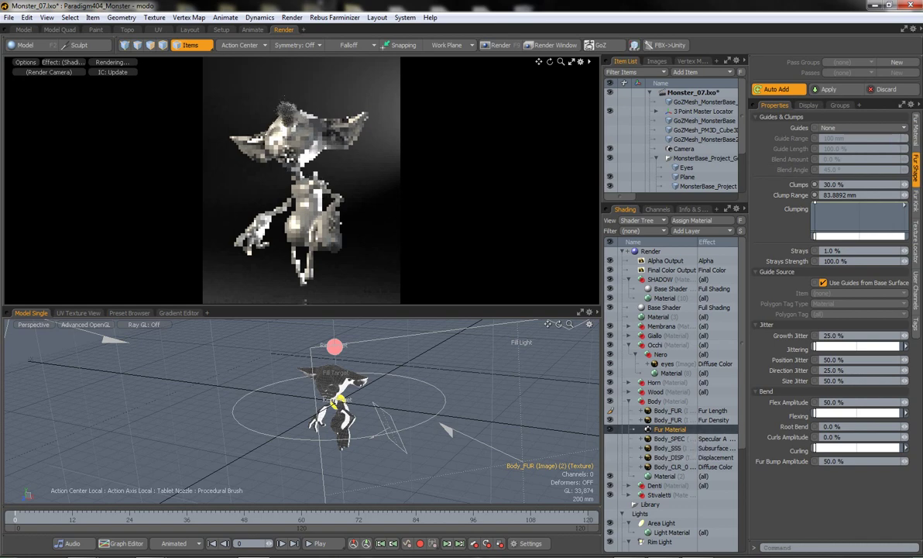
{"action": "left_click", "coordinate": [916, 134]}
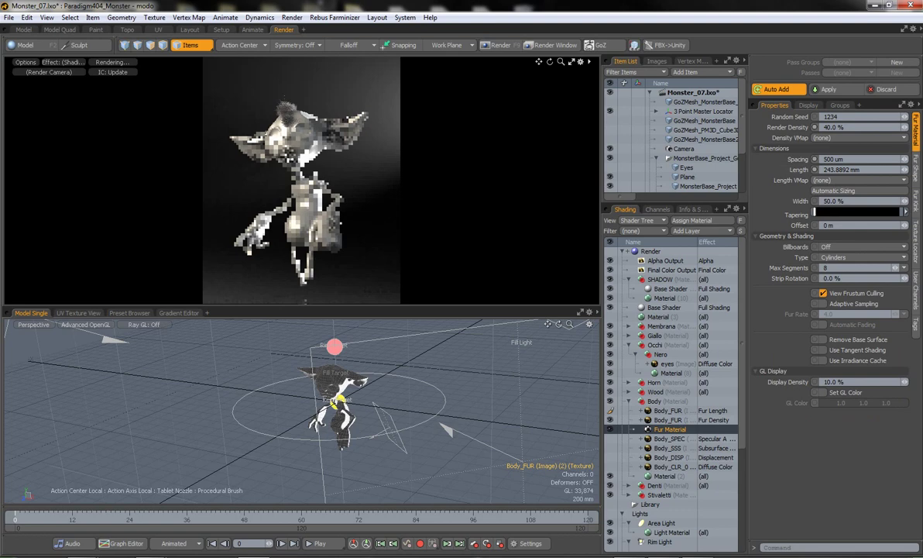
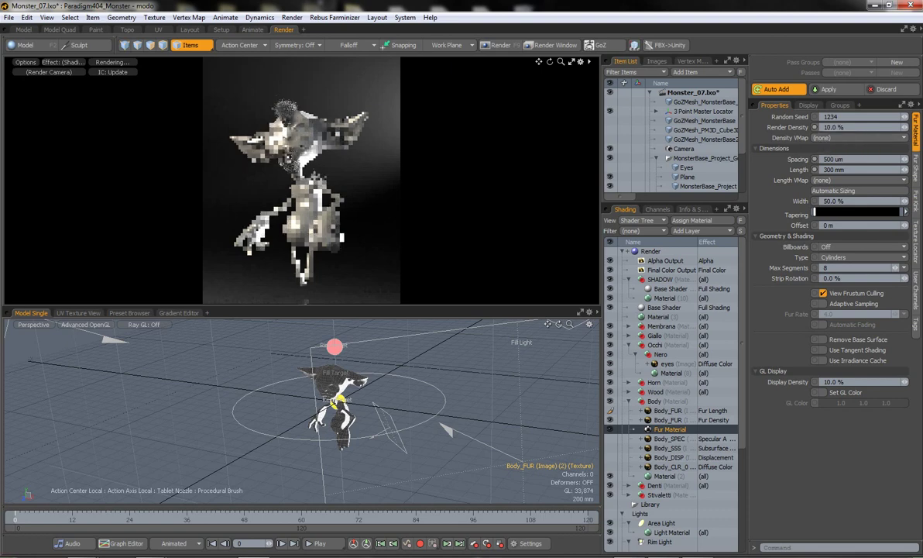
Step: Lower the Body_FUR Fur Density texture's High Value to 5.0%, then return to the Model layout
{"action": "left_click", "coordinate": [611, 419]}
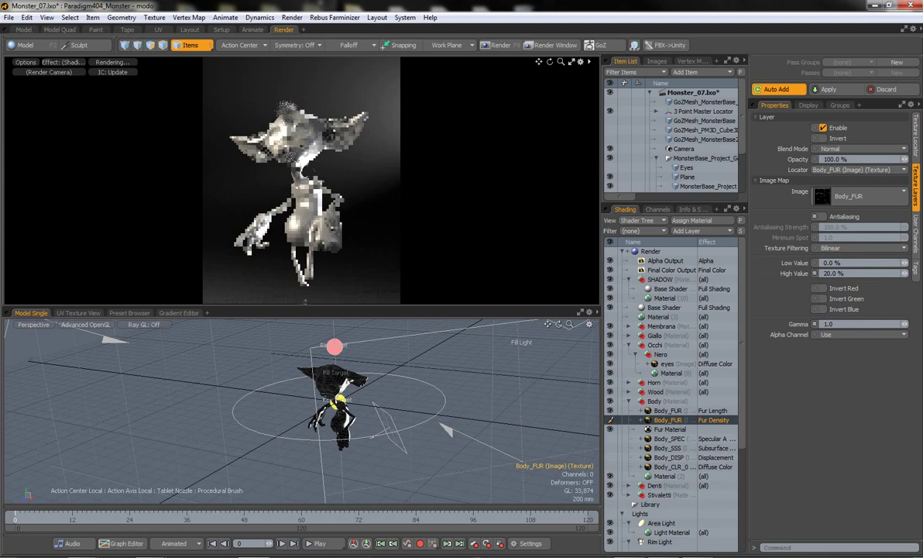
{"action": "left_click", "coordinate": [669, 428]}
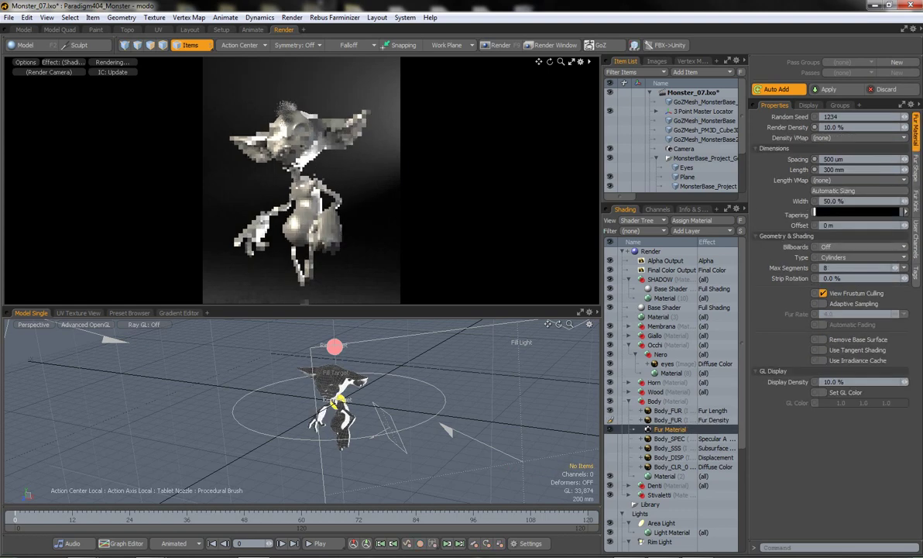
{"action": "left_click", "coordinate": [916, 169]}
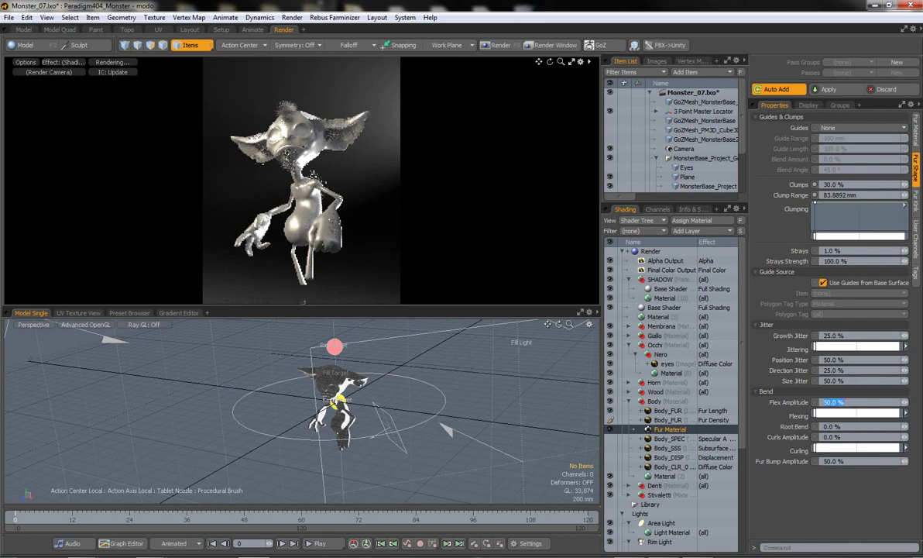
{"action": "type", "text": "0"}
{"action": "left_click", "coordinate": [916, 128]}
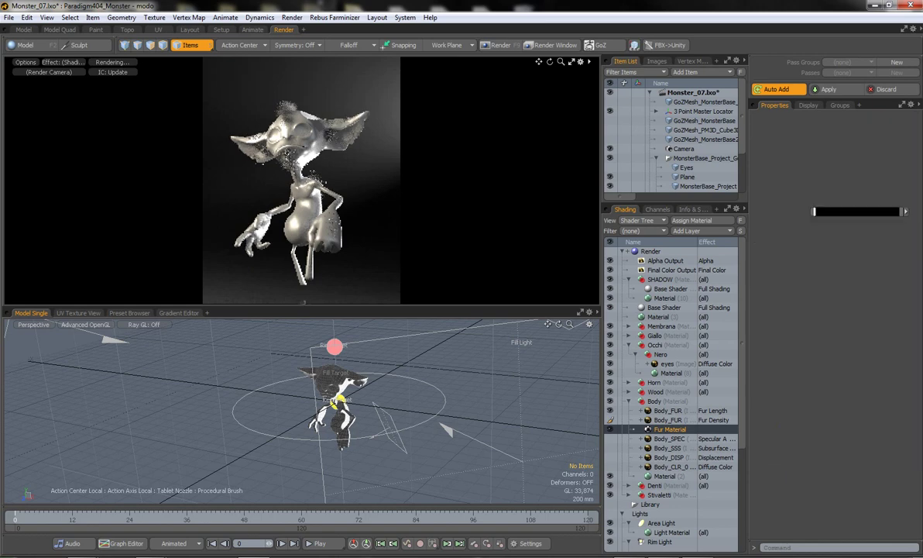
{"action": "left_click", "coordinate": [667, 419]}
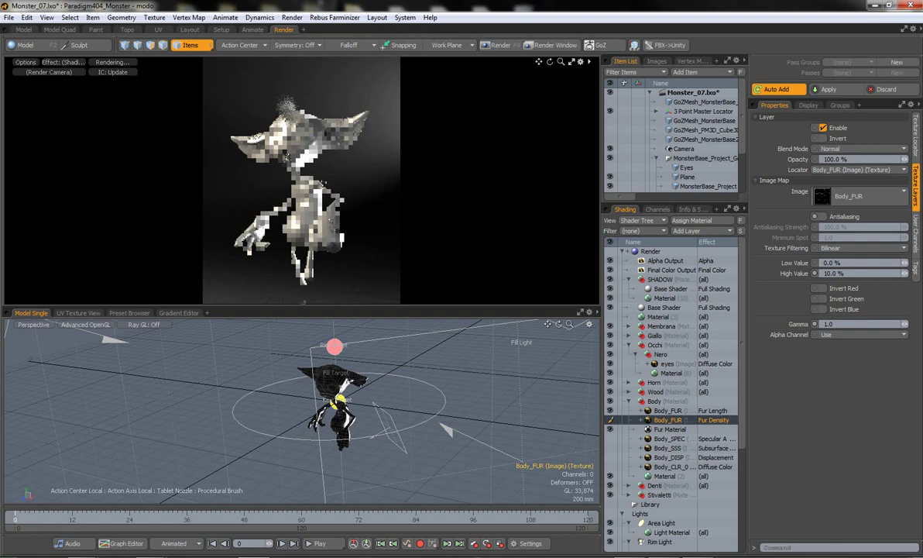
{"action": "left_click", "coordinate": [830, 272]}
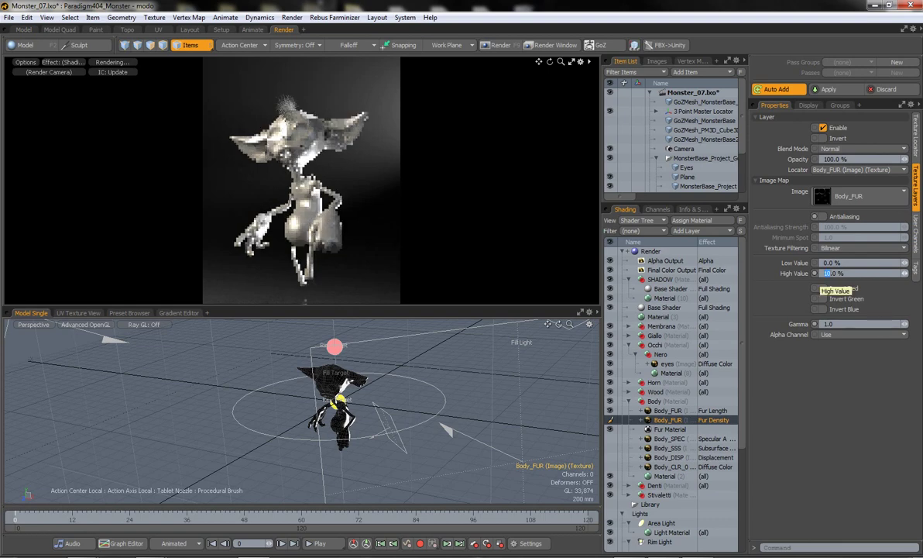
{"action": "type", "text": "5"}
{"action": "left_click", "coordinate": [24, 29]}
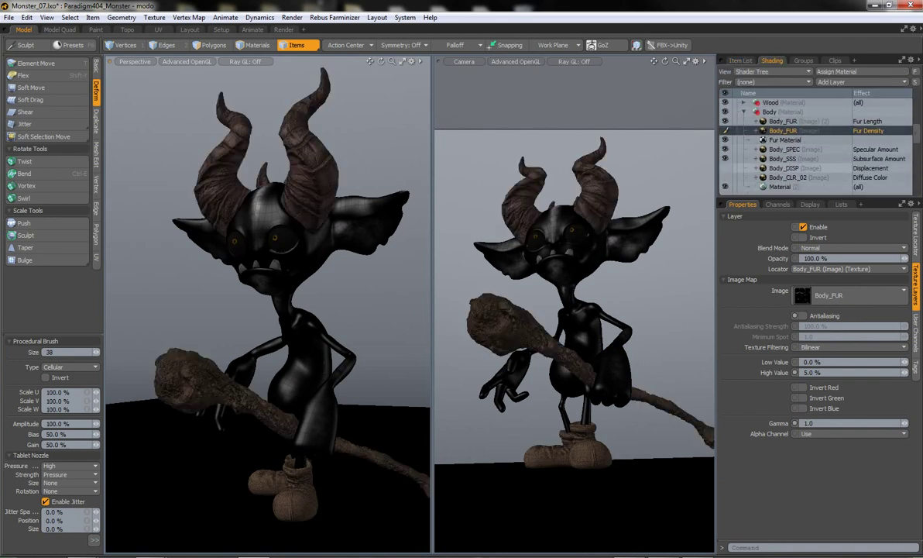
Step: Add a new group under Body with a Material moved below Fur Material
{"action": "left_click", "coordinate": [831, 81]}
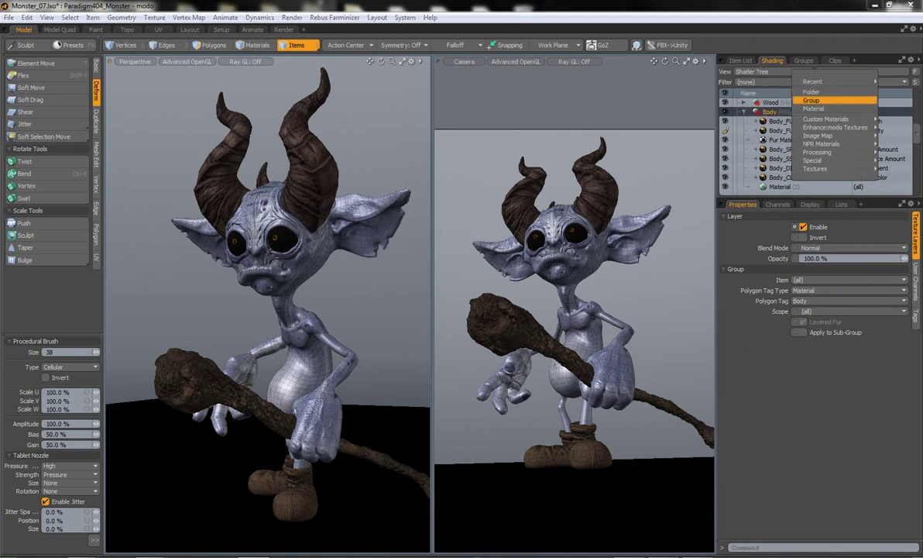
{"action": "left_click", "coordinate": [811, 100]}
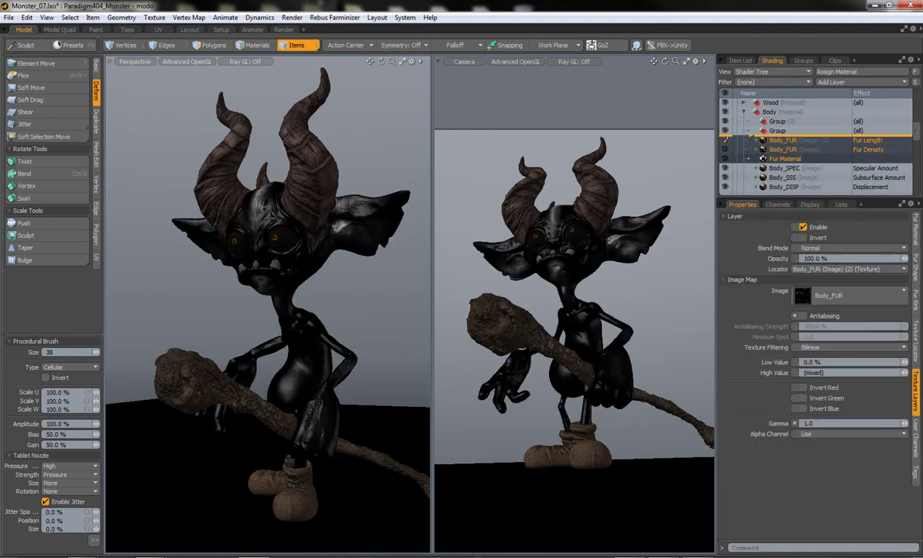
{"action": "left_click", "coordinate": [832, 81]}
{"action": "left_click", "coordinate": [775, 140]}
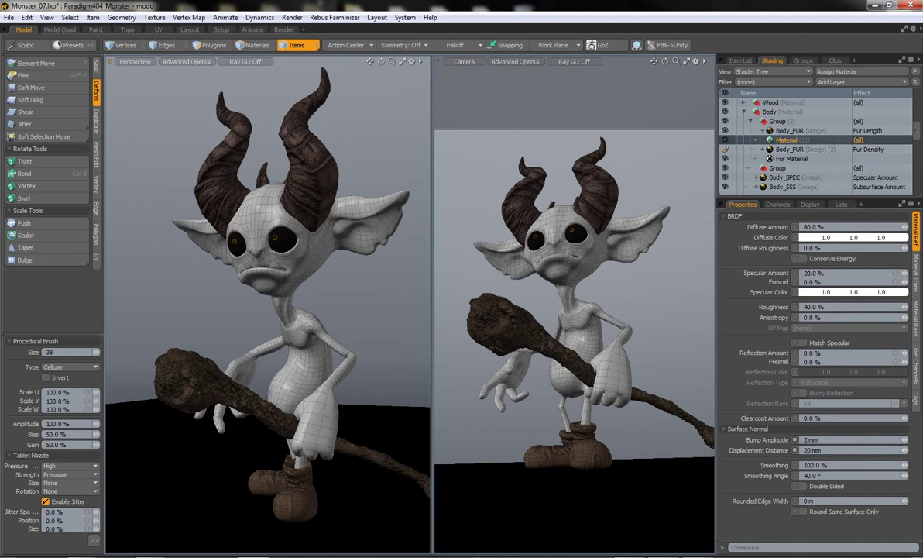
{"action": "left_click_drag", "start_coordinate": [787, 140], "coordinate": [783, 163]}
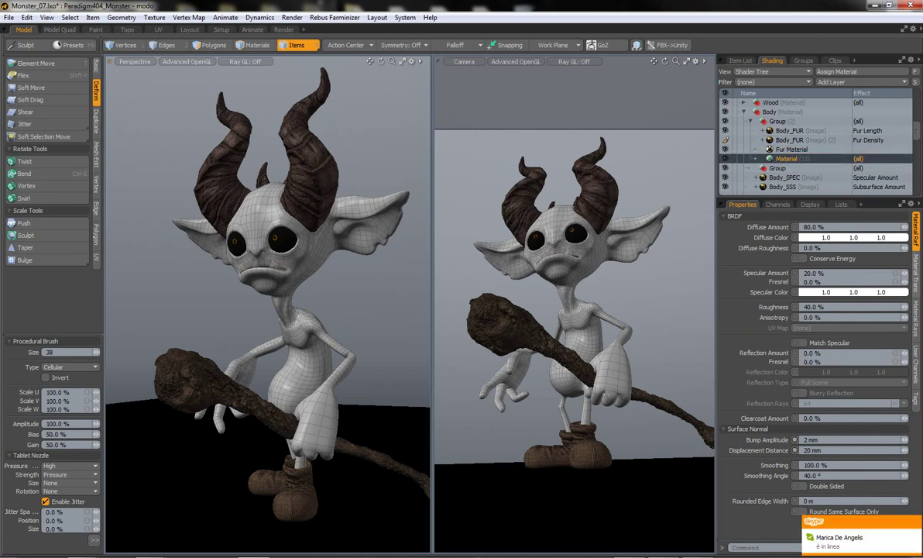
Step: Set the new Material's Subsurface Amount to 100% and add a Gradient layer
{"action": "left_click", "coordinate": [916, 275]}
{"action": "key", "text": "Return"}
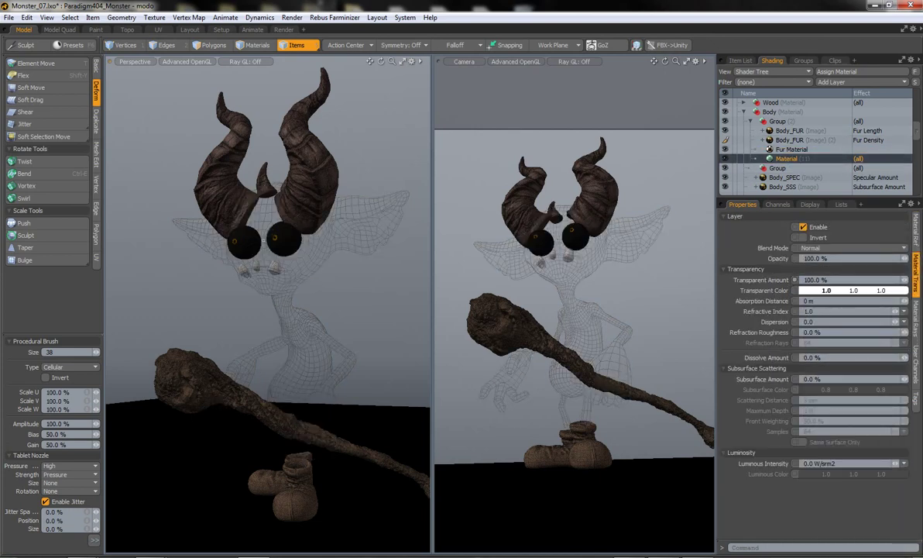
{"action": "key", "text": "ctrl+z"}
{"action": "type", "text": "100"}
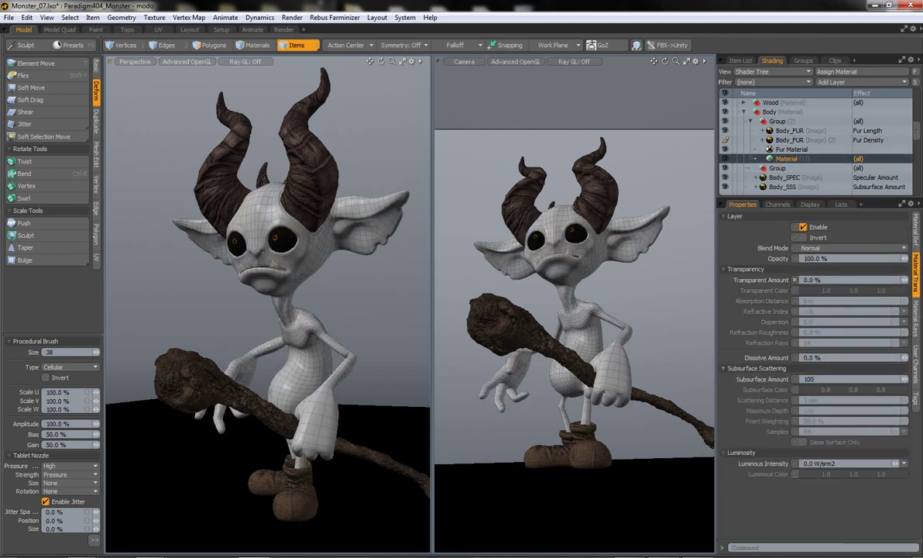
{"action": "key", "text": "Return"}
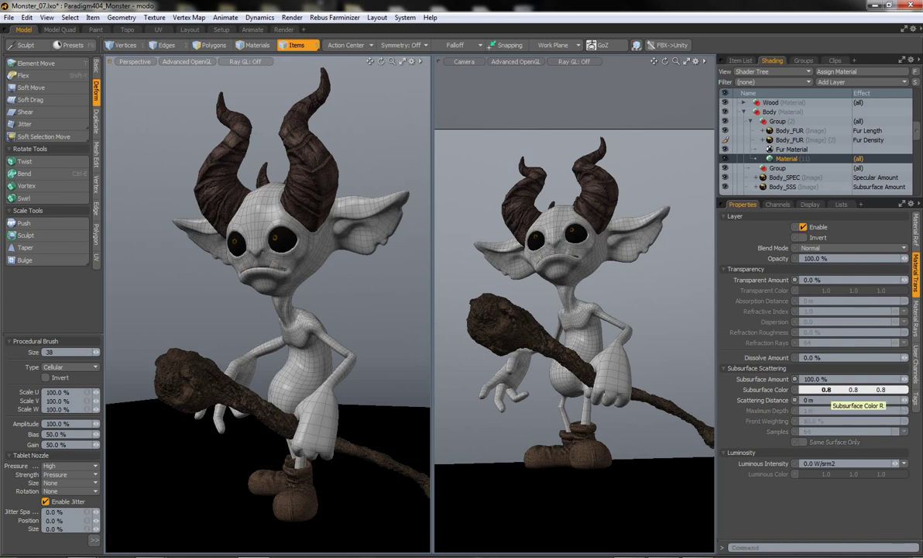
{"action": "left_click", "coordinate": [837, 81]}
{"action": "left_click", "coordinate": [695, 152]}
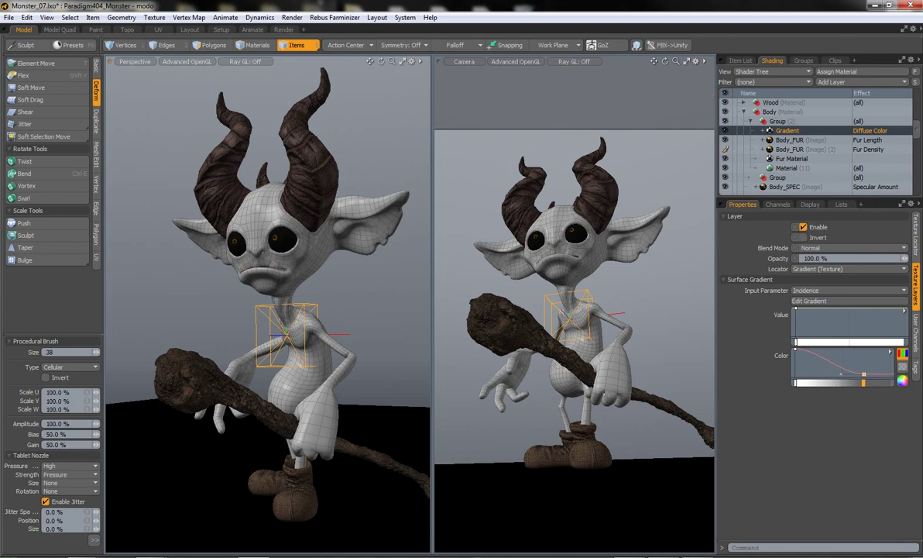
Step: Make the colour gradient keys use linear interpolation
{"action": "right_click", "coordinate": [775, 338]}
{"action": "key", "text": "Escape"}
{"action": "right_click", "coordinate": [777, 344]}
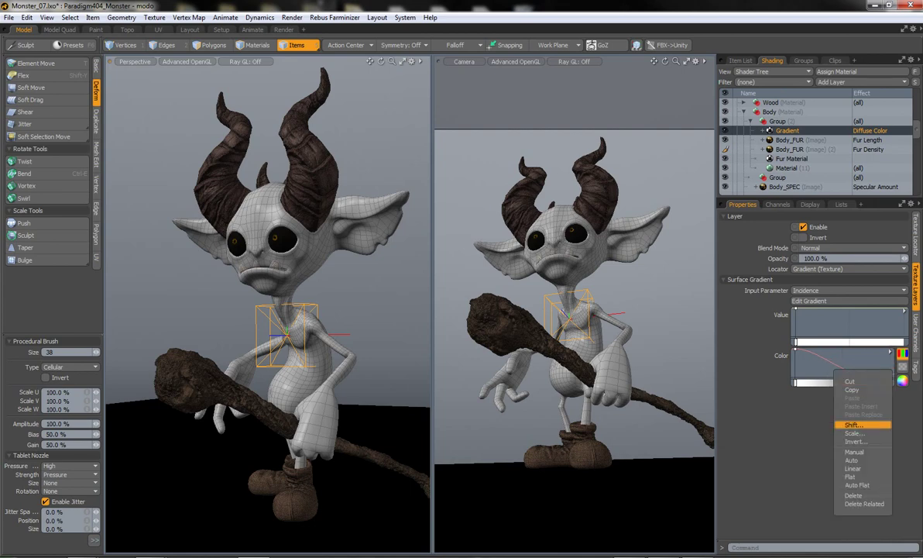
{"action": "key", "text": "Escape"}
{"action": "right_click", "coordinate": [835, 378]}
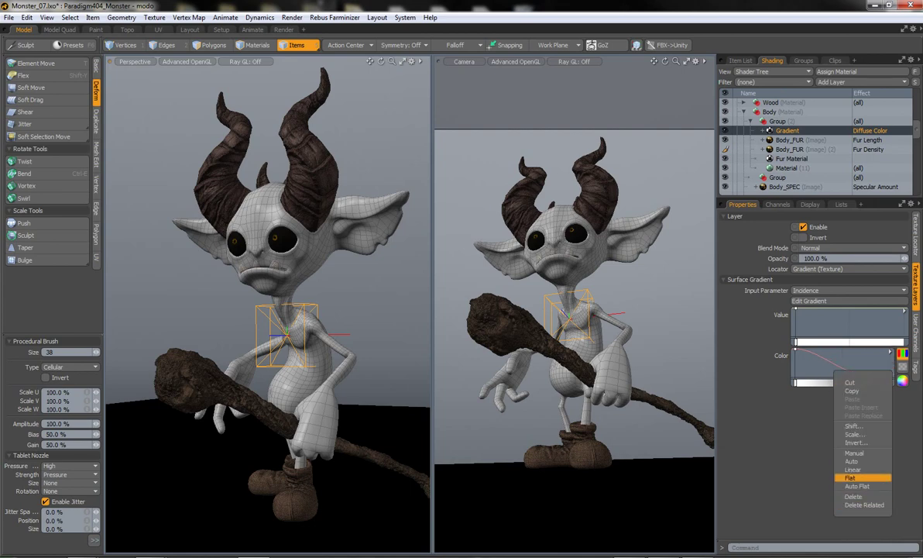
{"action": "left_click", "coordinate": [850, 477]}
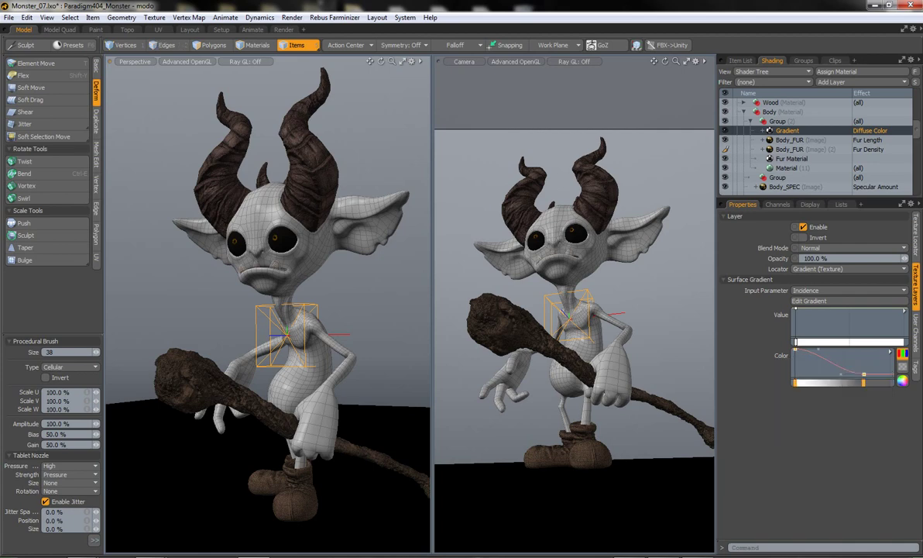
{"action": "right_click", "coordinate": [804, 376]}
{"action": "left_click", "coordinate": [832, 486]}
{"action": "right_click", "coordinate": [835, 378]}
{"action": "left_click", "coordinate": [853, 470]}
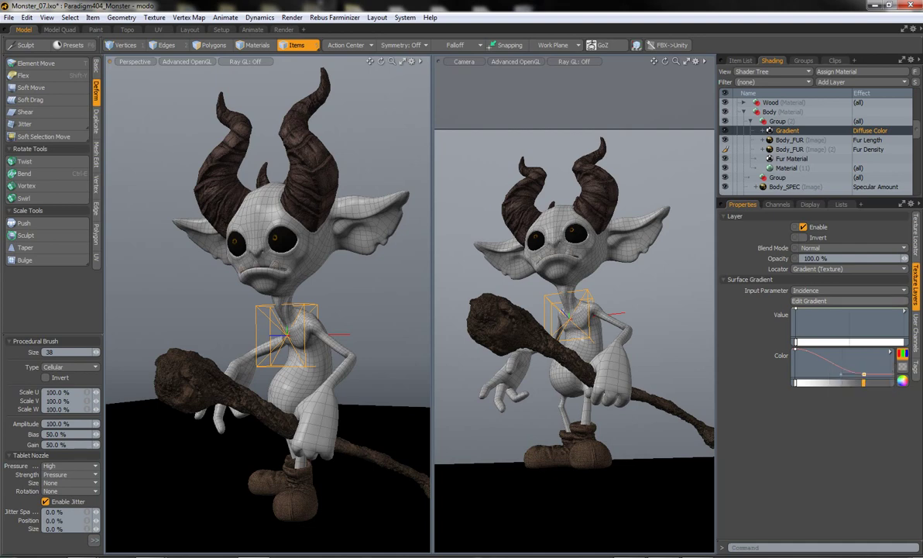
Step: Keep the gradient on Diffuse Color and drive it by Particle ID
{"action": "left_click", "coordinate": [837, 290]}
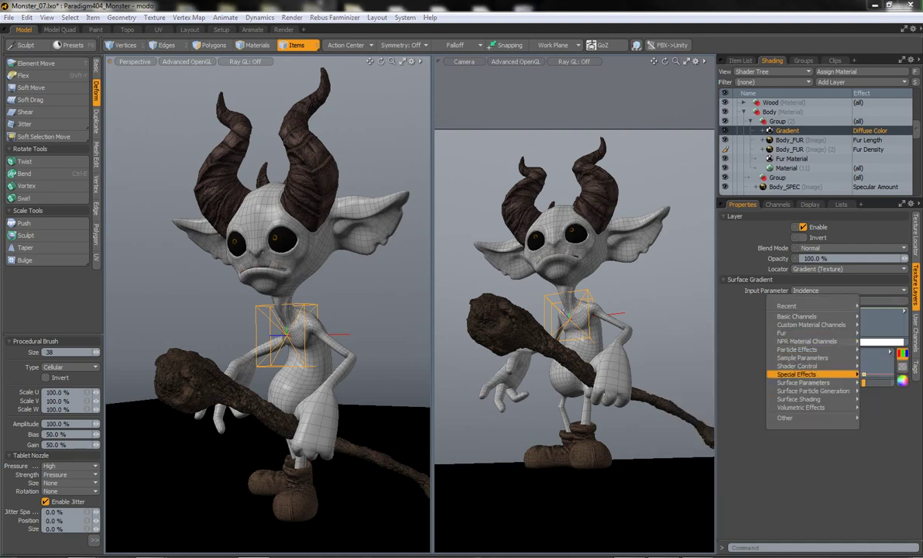
{"action": "left_click", "coordinate": [837, 290]}
{"action": "left_click", "coordinate": [836, 290]}
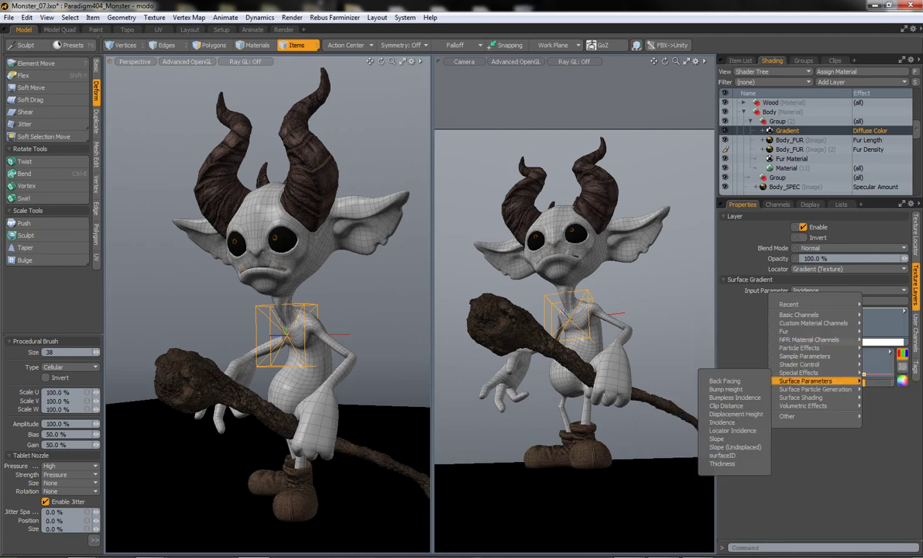
{"action": "left_click", "coordinate": [875, 130]}
{"action": "left_click", "coordinate": [875, 130]}
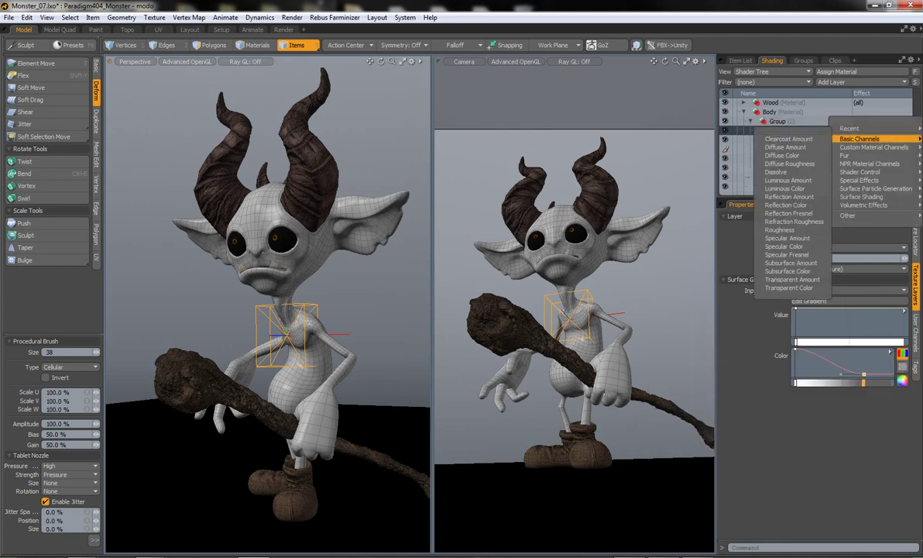
{"action": "left_click", "coordinate": [783, 205]}
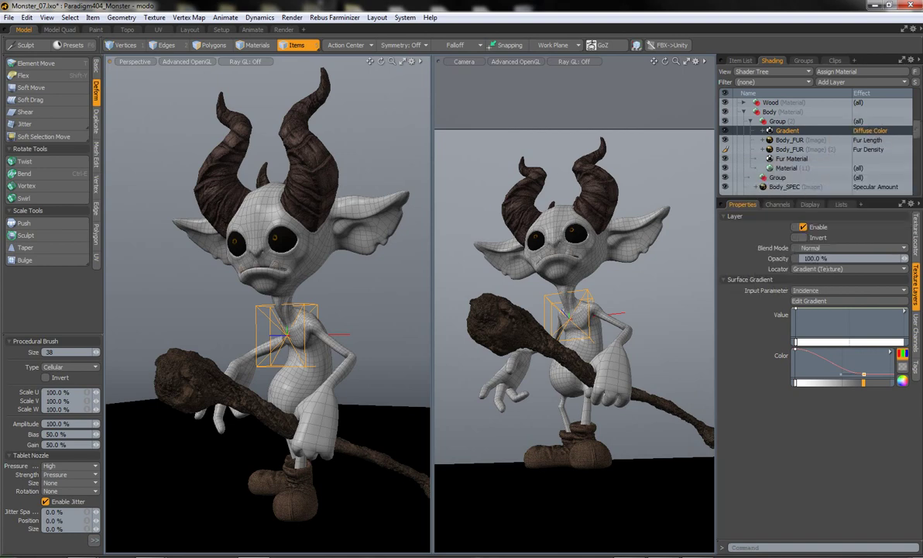
{"action": "left_click", "coordinate": [848, 290]}
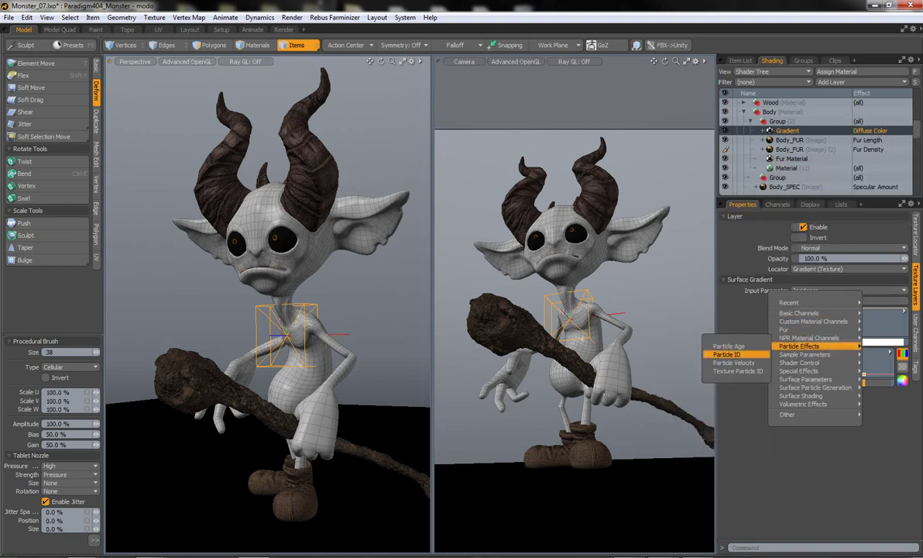
{"action": "left_click", "coordinate": [732, 348]}
Step: Add a colour key, adjust the left key, and switch the graphs to Medium Height View
{"action": "right_click", "coordinate": [834, 377]}
{"action": "left_click", "coordinate": [864, 375]}
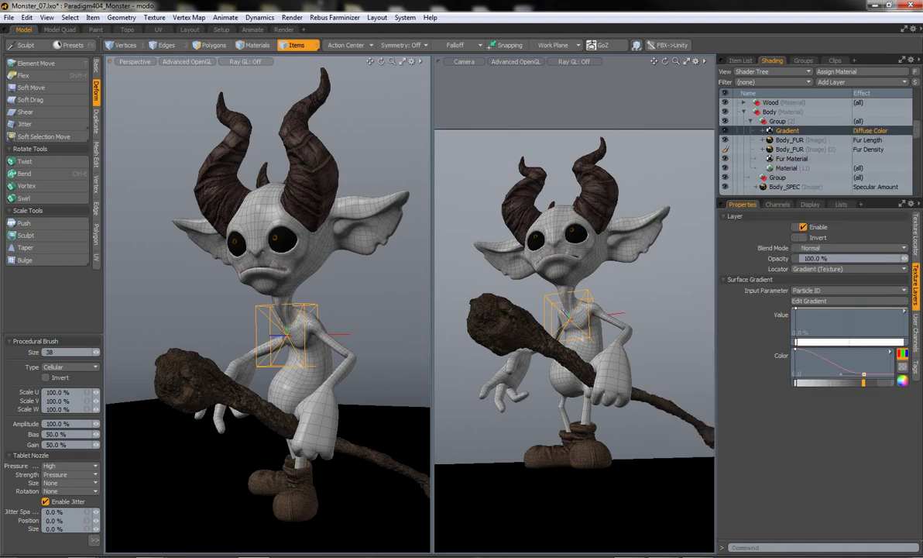
{"action": "right_click", "coordinate": [795, 351]}
{"action": "left_click", "coordinate": [794, 446]}
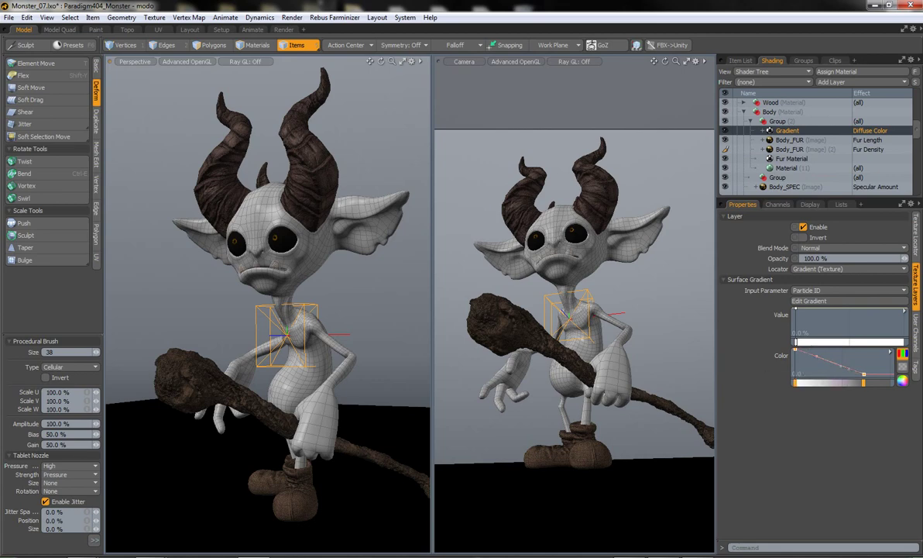
{"action": "right_click", "coordinate": [853, 341]}
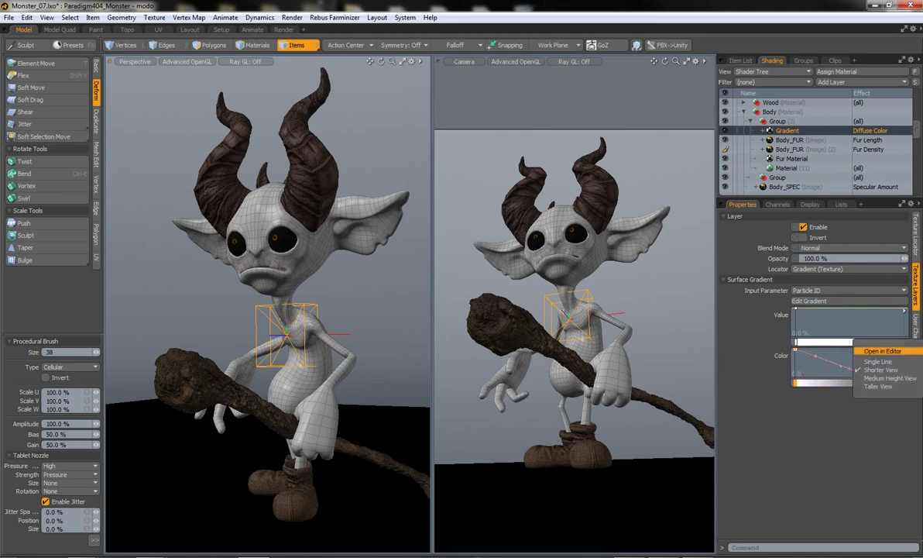
{"action": "left_click", "coordinate": [883, 378]}
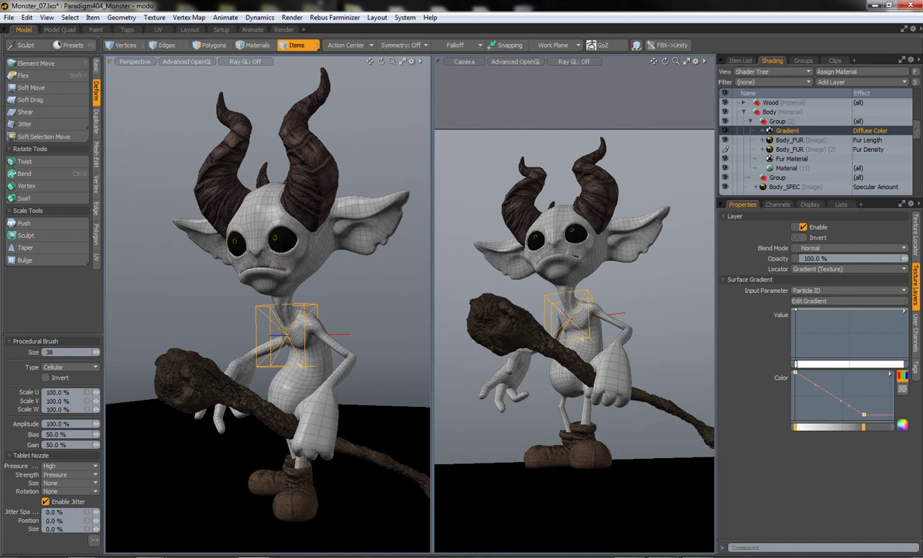
{"action": "left_click", "coordinate": [777, 121]}
Step: Restrict the fur group to the Body polygon tag
{"action": "left_click", "coordinate": [798, 301]}
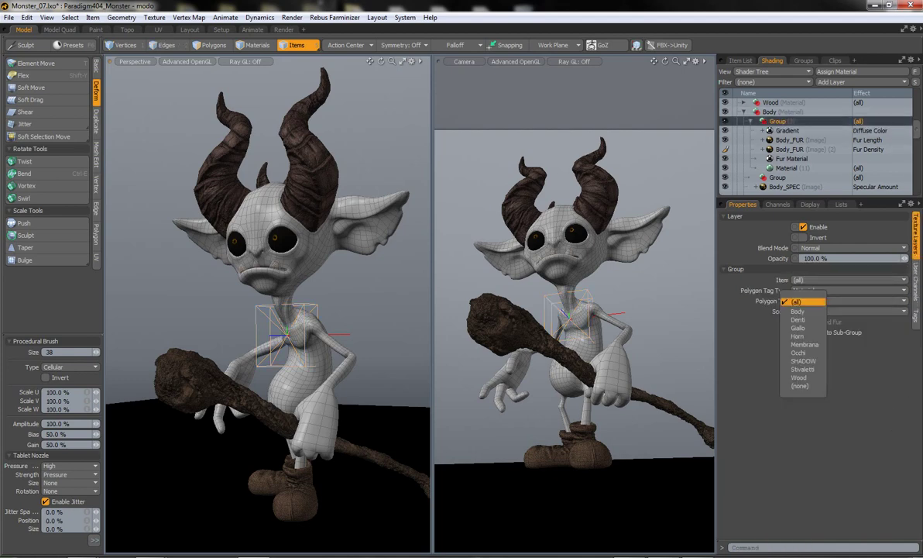
{"action": "left_click", "coordinate": [797, 311]}
{"action": "scroll", "coordinate": [813, 147], "scroll_direction": "down", "scroll_amount": 2}
{"action": "left_click", "coordinate": [783, 130]}
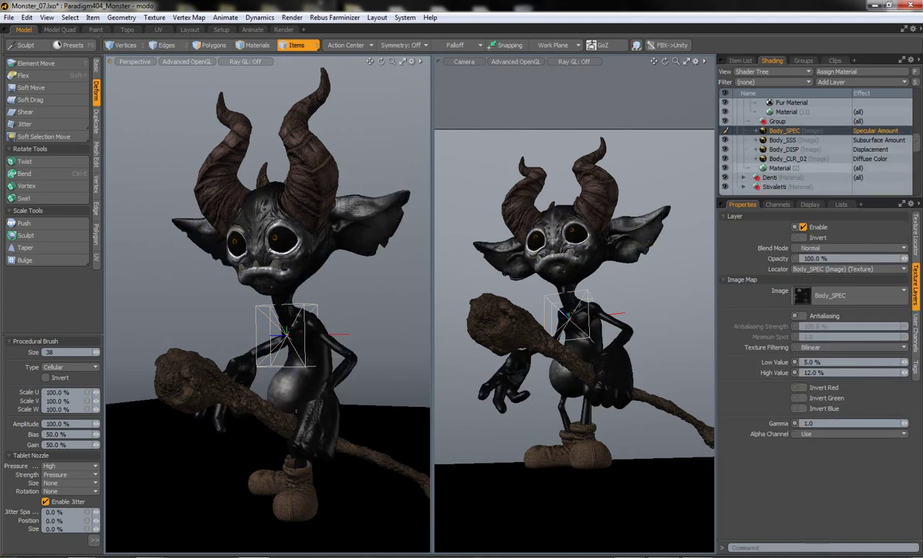
{"action": "left_click", "coordinate": [786, 112]}
{"action": "scroll", "coordinate": [814, 147], "scroll_direction": "up", "scroll_amount": 2}
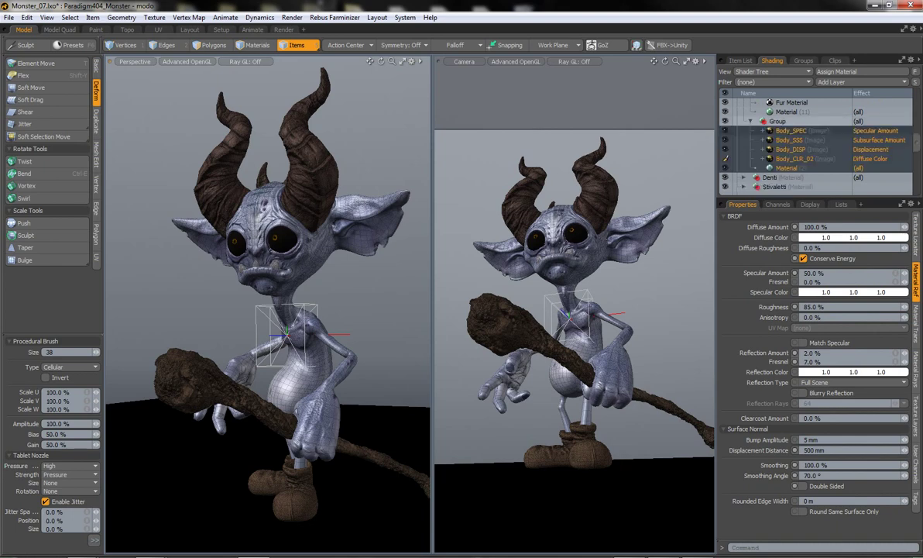
{"action": "scroll", "coordinate": [813, 147], "scroll_direction": "up", "scroll_amount": 2}
{"action": "scroll", "coordinate": [813, 147], "scroll_direction": "down", "scroll_amount": 1}
Step: Give the group's Material 4% blurry reflection and 5% clearcoat
{"action": "left_click", "coordinate": [786, 168]}
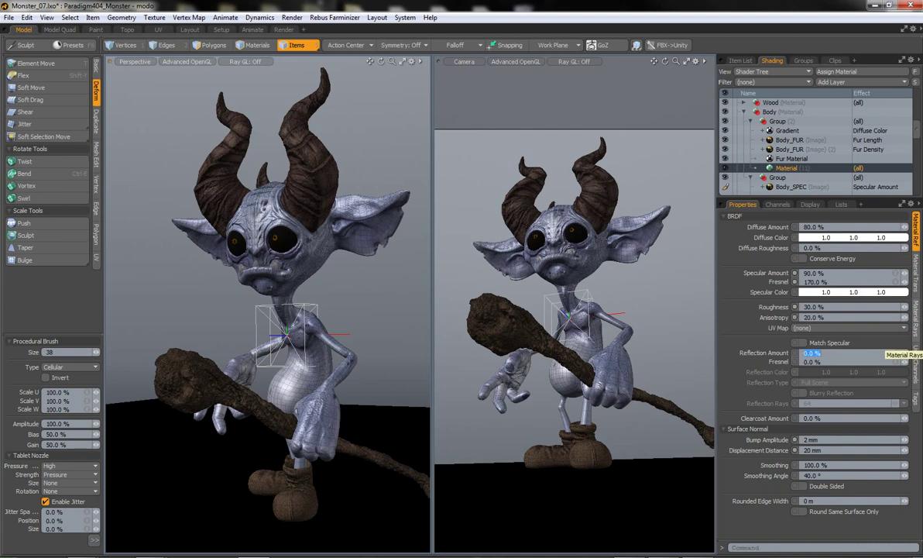
{"action": "type", "text": "4"}
{"action": "key", "text": "Tab"}
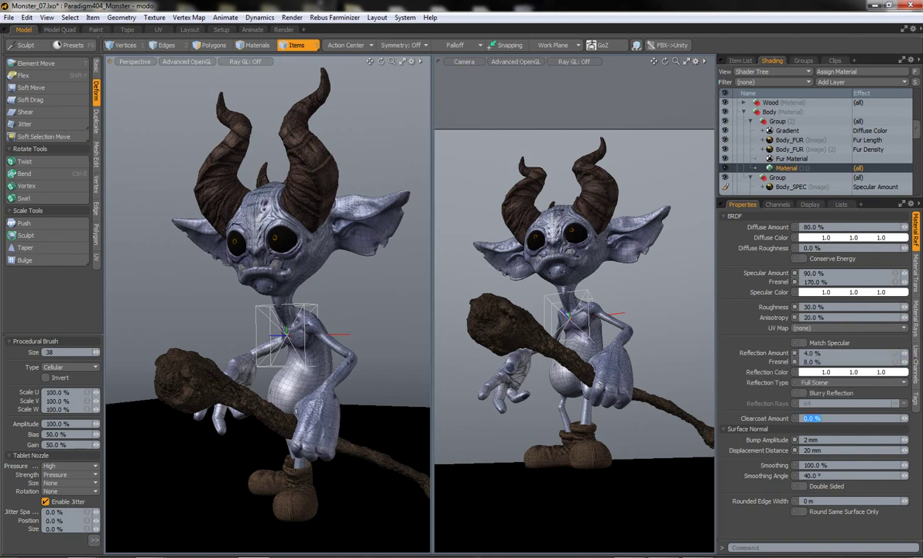
{"action": "type", "text": "5"}
{"action": "key", "text": "Return"}
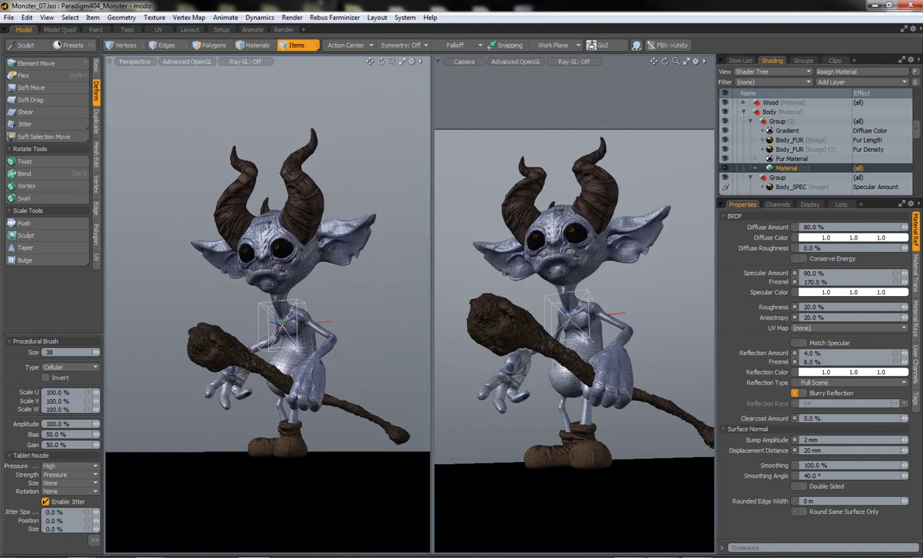
Step: Preview the character with an F9 render, then move to the Paint layout
{"action": "key", "text": "F9"}
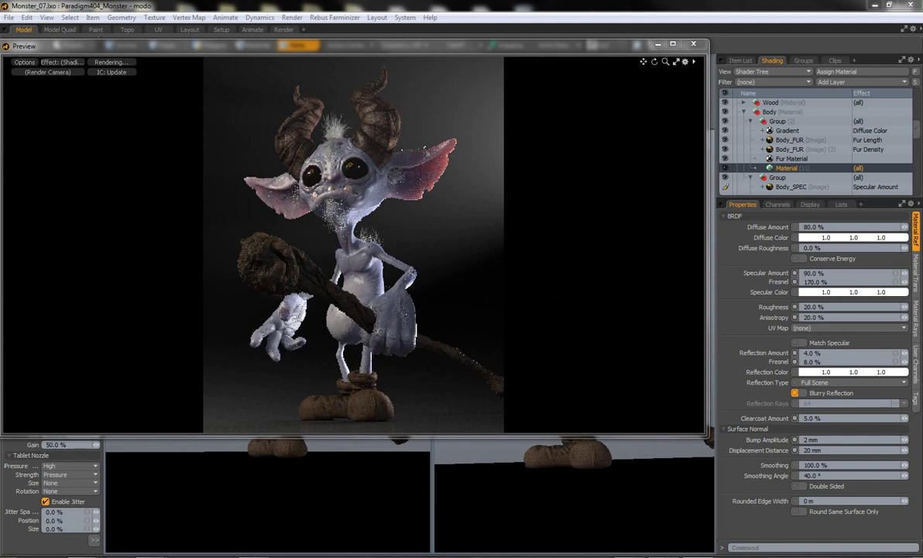
{"action": "left_click", "coordinate": [657, 44]}
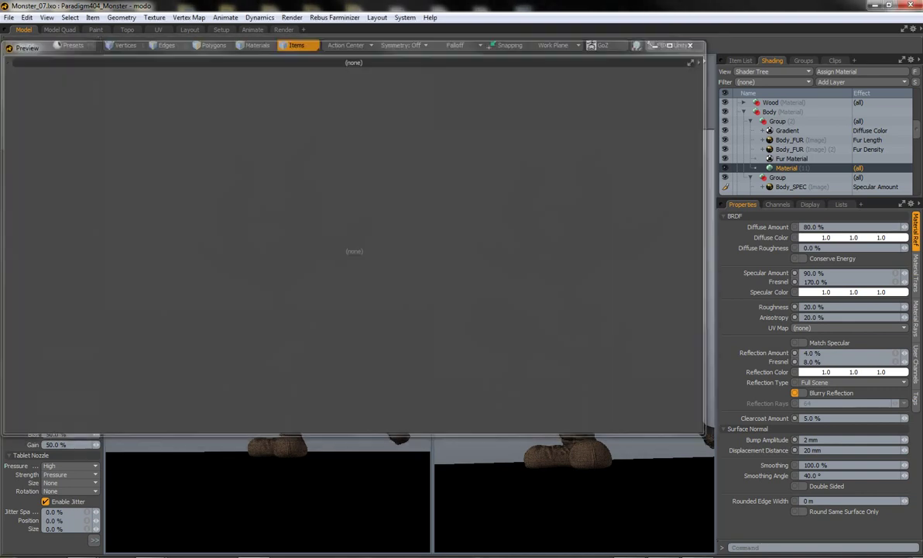
{"action": "left_click", "coordinate": [790, 140]}
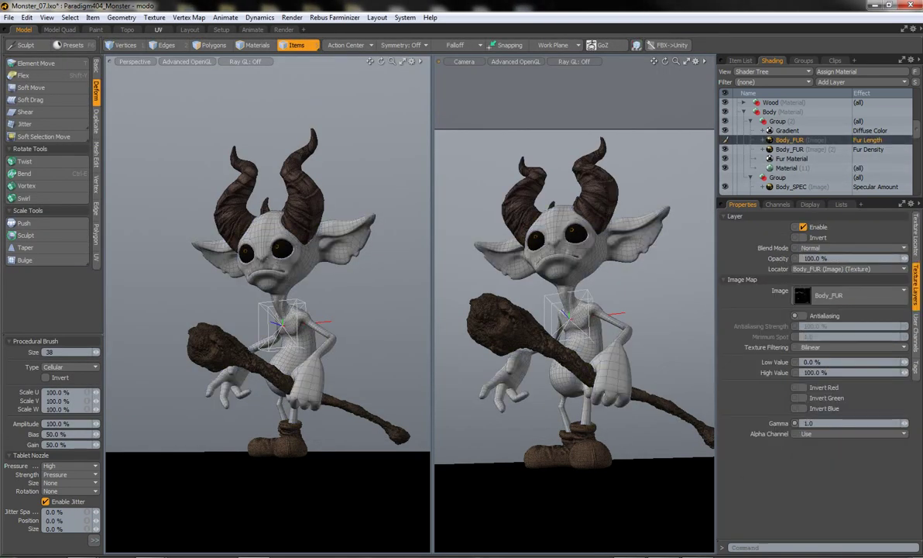
{"action": "left_click", "coordinate": [95, 29]}
{"action": "scroll", "coordinate": [853, 155], "scroll_direction": "down", "scroll_amount": 2}
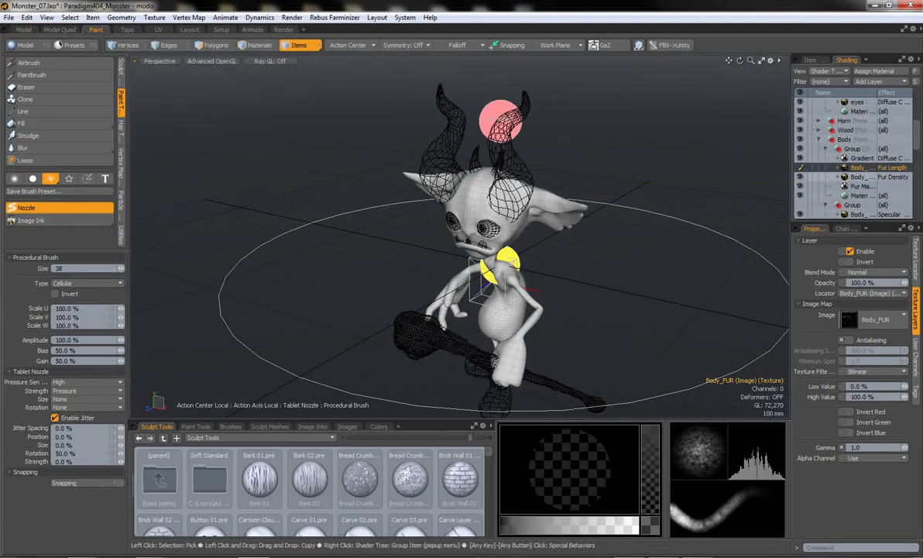
{"action": "left_click", "coordinate": [852, 148]}
Step: Paint black onto the Body_FUR fur density map with the Paintbrush, brush sized down to 25
{"action": "left_click", "coordinate": [860, 176]}
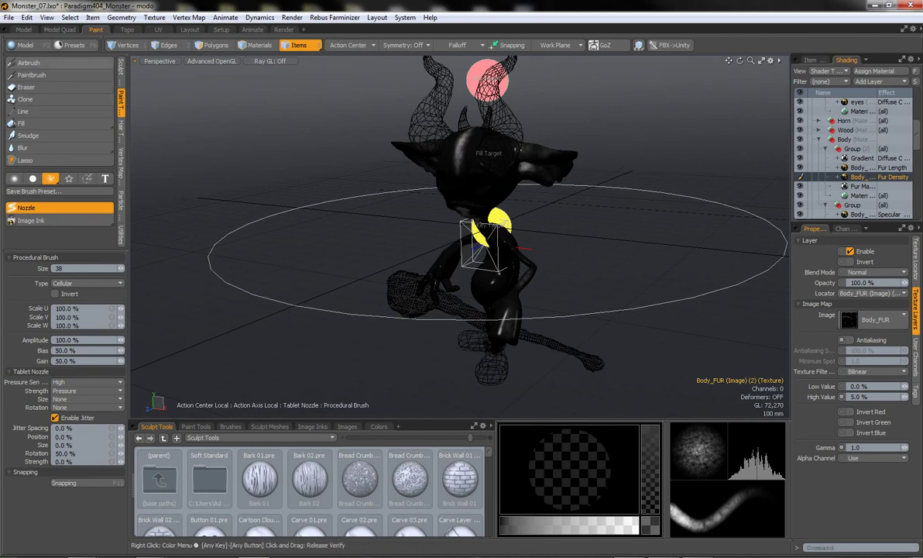
{"action": "left_click", "coordinate": [31, 76]}
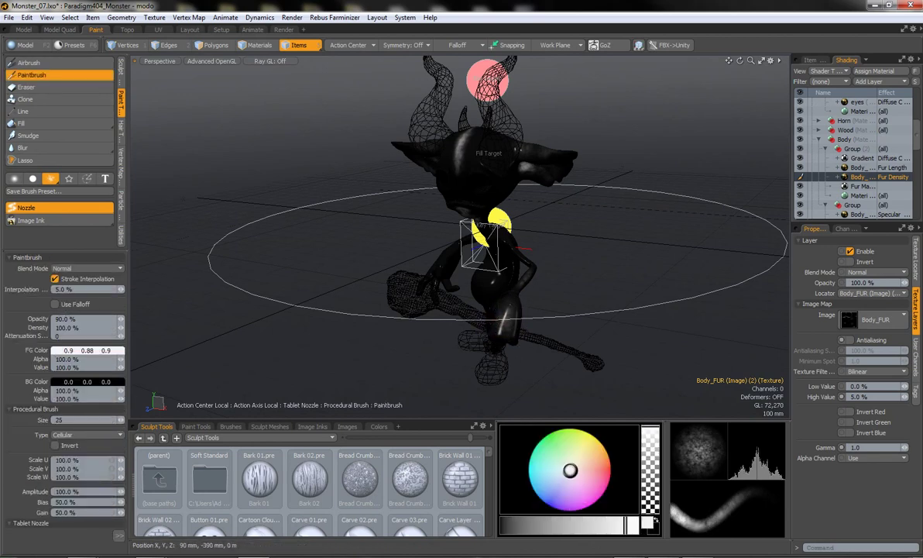
{"action": "scroll", "coordinate": [488, 80], "scroll_direction": "up", "scroll_amount": 5}
{"action": "mouse_move", "coordinate": [488, 79]}
{"action": "left_mouse_down", "text": "alt"}
{"action": "mouse_move", "coordinate": [545, 224]}
{"action": "mouse_move", "coordinate": [465, 248]}
{"action": "mouse_move", "coordinate": [514, 267]}
{"action": "left_mouse_up", "text": "alt"}
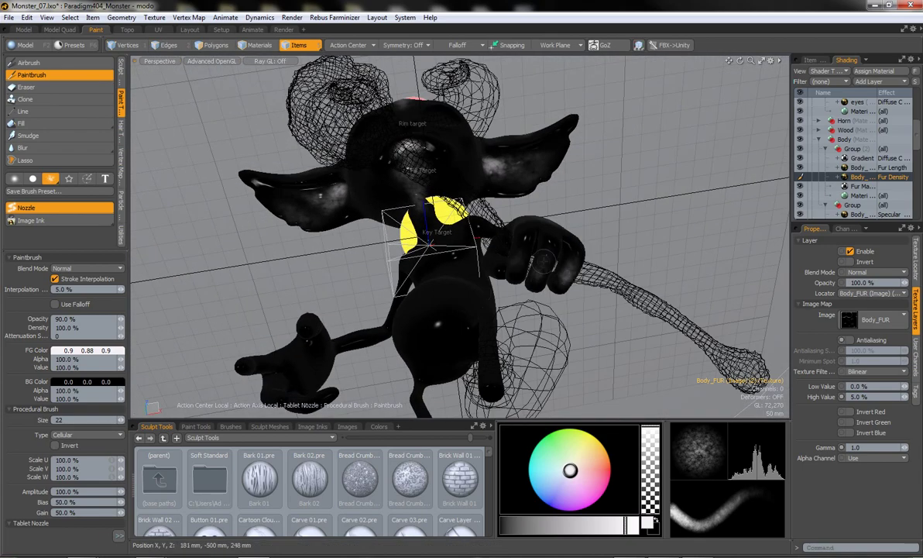
{"action": "left_click_drag", "start_coordinate": [465, 248], "coordinate": [433, 232], "text": "alt"}
{"action": "left_click_drag", "start_coordinate": [631, 526], "coordinate": [503, 526]}
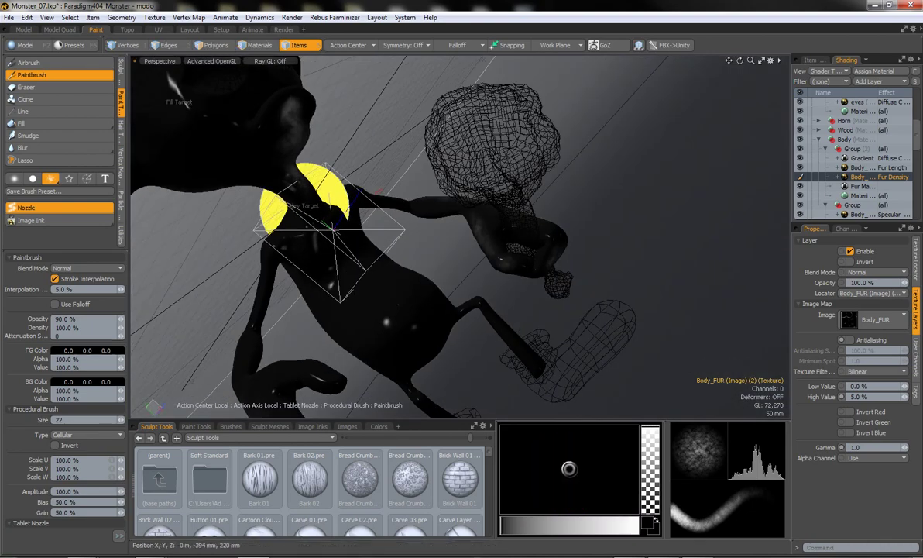
{"action": "left_click_drag", "start_coordinate": [499, 263], "coordinate": [434, 232], "text": "alt"}
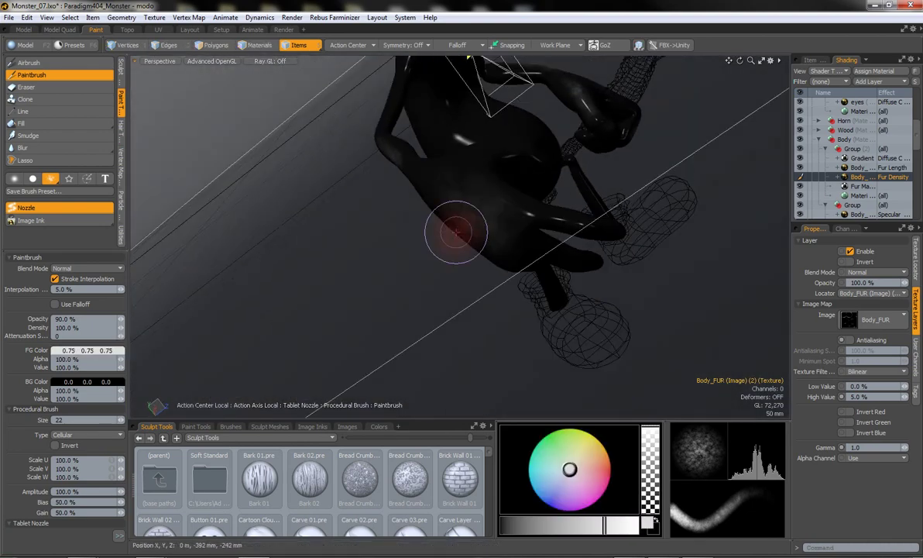
{"action": "right_click_drag", "start_coordinate": [434, 232], "coordinate": [482, 241]}
{"action": "left_click_drag", "start_coordinate": [439, 208], "coordinate": [530, 179], "text": "alt"}
{"action": "right_click_drag", "start_coordinate": [530, 178], "coordinate": [486, 147]}
{"action": "mouse_move", "coordinate": [456, 134]}
{"action": "left_mouse_down", "text": "alt"}
{"action": "mouse_move", "coordinate": [482, 127]}
{"action": "mouse_move", "coordinate": [391, 144]}
{"action": "mouse_move", "coordinate": [501, 144]}
{"action": "mouse_move", "coordinate": [525, 241]}
{"action": "mouse_move", "coordinate": [401, 219]}
{"action": "mouse_move", "coordinate": [465, 109]}
{"action": "left_mouse_up", "text": "alt"}
{"action": "right_click_drag", "start_coordinate": [465, 108], "coordinate": [473, 106]}
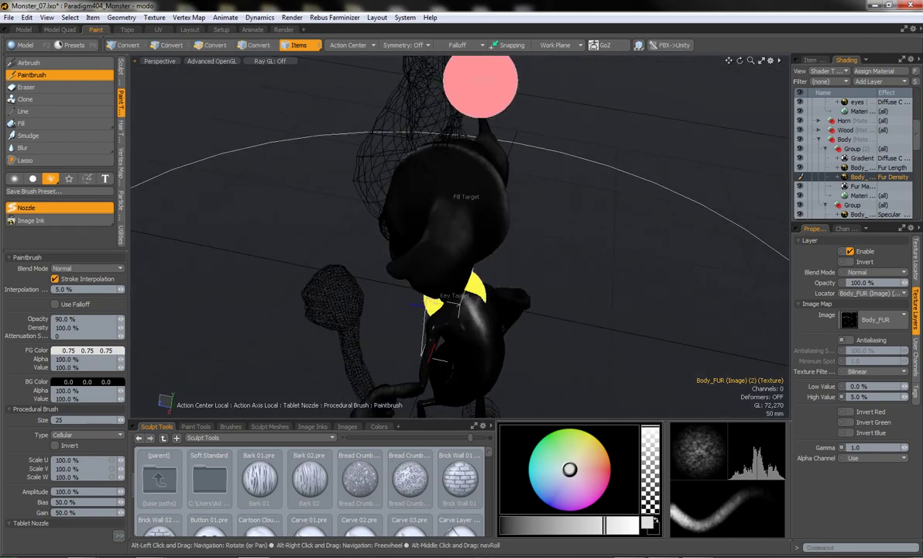
{"action": "mouse_move", "coordinate": [473, 106]}
{"action": "left_mouse_down", "text": "alt"}
{"action": "mouse_move", "coordinate": [351, 124]}
{"action": "mouse_move", "coordinate": [542, 124]}
{"action": "mouse_move", "coordinate": [566, 135]}
{"action": "mouse_move", "coordinate": [486, 148]}
{"action": "mouse_move", "coordinate": [464, 194]}
{"action": "mouse_move", "coordinate": [480, 226]}
{"action": "left_mouse_up", "text": "alt"}
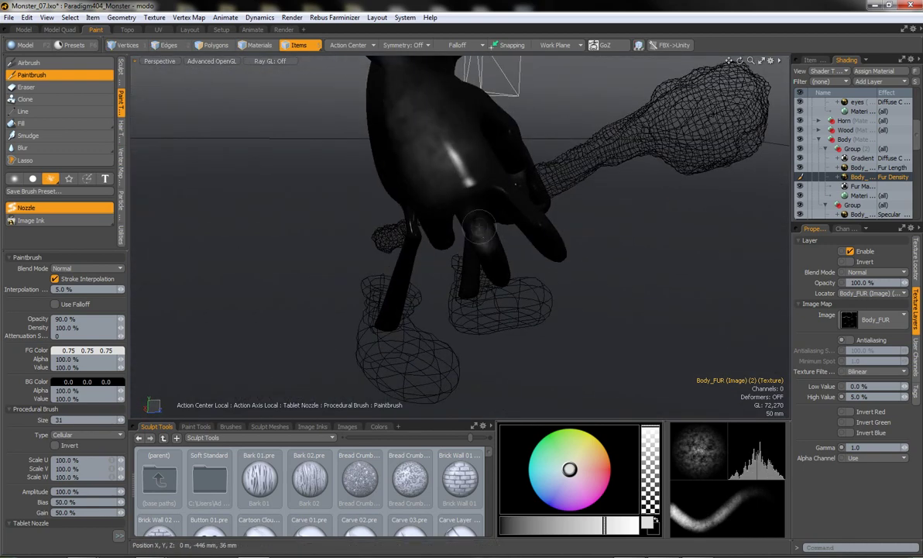
Step: Paint black and very dark grey strokes over the eye area
{"action": "left_click_drag", "start_coordinate": [604, 525], "coordinate": [505, 525]}
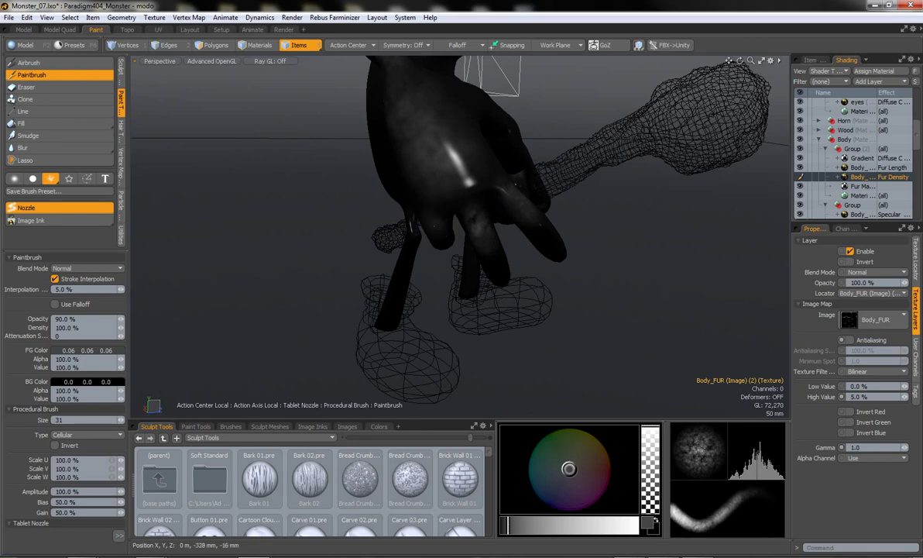
{"action": "right_click_drag", "start_coordinate": [420, 145], "coordinate": [465, 147]}
{"action": "mouse_move", "coordinate": [465, 147]}
{"action": "left_mouse_down", "text": "alt"}
{"action": "mouse_move", "coordinate": [355, 325]}
{"action": "mouse_move", "coordinate": [442, 207]}
{"action": "mouse_move", "coordinate": [480, 233]}
{"action": "mouse_move", "coordinate": [544, 252]}
{"action": "mouse_move", "coordinate": [513, 198]}
{"action": "left_mouse_up", "text": "alt"}
{"action": "right_click_drag", "start_coordinate": [513, 199], "coordinate": [495, 198]}
{"action": "mouse_move", "coordinate": [496, 199]}
{"action": "left_mouse_down", "text": "alt"}
{"action": "mouse_move", "coordinate": [457, 178]}
{"action": "mouse_move", "coordinate": [422, 278]}
{"action": "left_mouse_up", "text": "alt"}
{"action": "right_click_drag", "start_coordinate": [423, 278], "coordinate": [471, 183]}
{"action": "left_click_drag", "start_coordinate": [473, 192], "coordinate": [530, 151]}
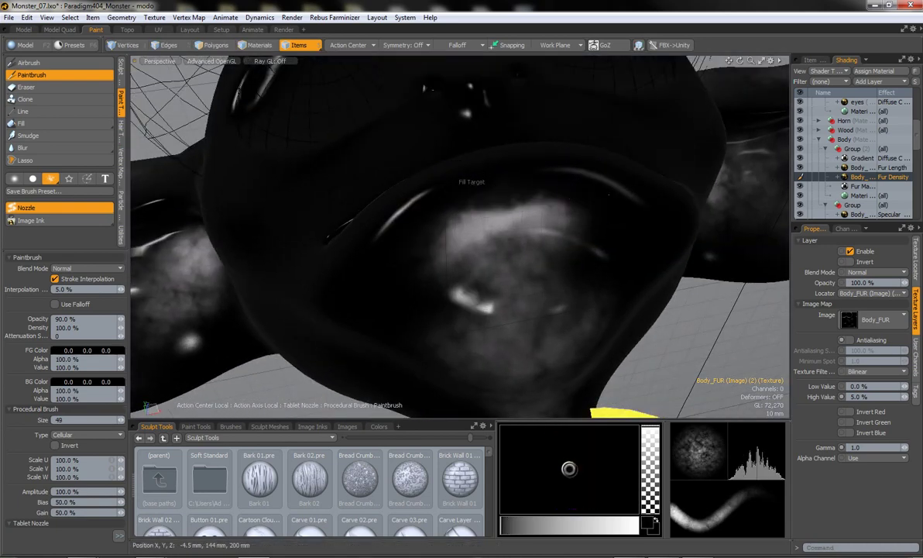
{"action": "left_click", "coordinate": [569, 469]}
{"action": "left_click_drag", "start_coordinate": [404, 256], "coordinate": [418, 203]}
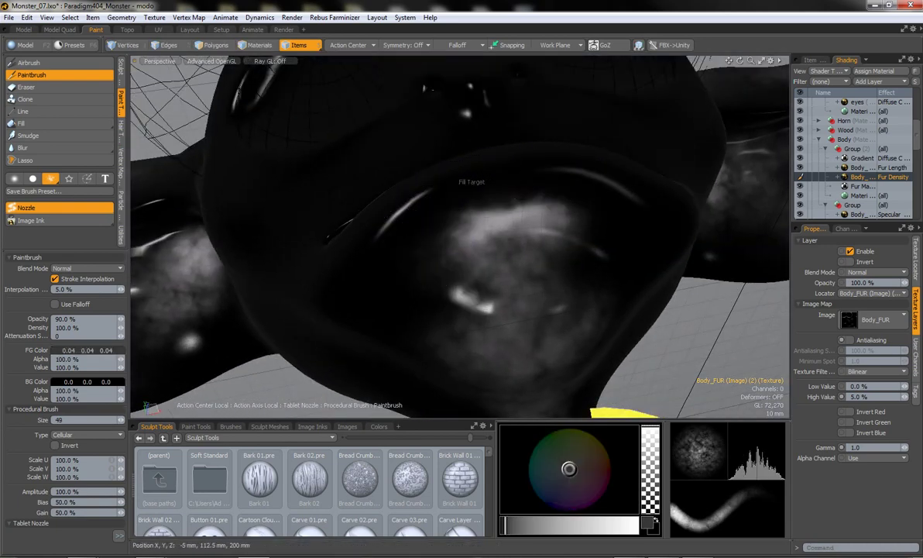
Step: Switch to mid grey 0.53 with a size 51 brush, then select the Body_SPEC specular layer
{"action": "mouse_move", "coordinate": [501, 174]}
{"action": "left_mouse_down", "text": "ctrl+alt"}
{"action": "mouse_move", "coordinate": [502, 232]}
{"action": "mouse_move", "coordinate": [502, 178]}
{"action": "left_mouse_up", "text": "ctrl+alt"}
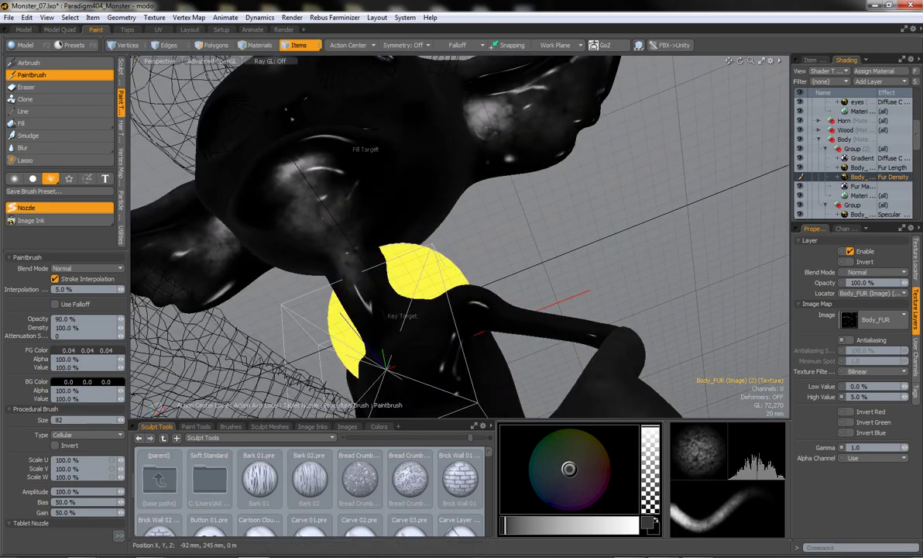
{"action": "left_click_drag", "start_coordinate": [443, 233], "coordinate": [443, 194], "text": "ctrl+alt"}
{"action": "left_click", "coordinate": [573, 525]}
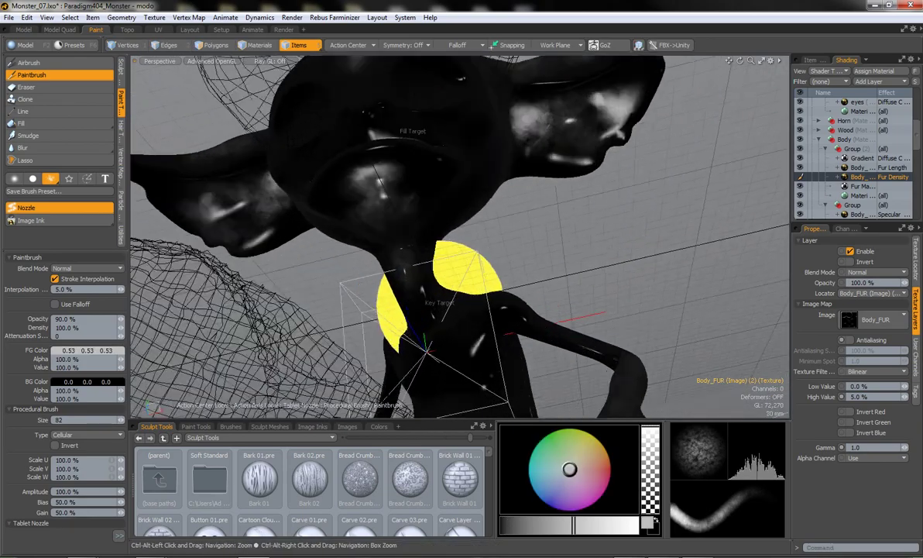
{"action": "left_click_drag", "start_coordinate": [364, 227], "coordinate": [364, 279], "text": "ctrl+alt"}
{"action": "left_click_drag", "start_coordinate": [465, 232], "coordinate": [579, 239], "text": "alt"}
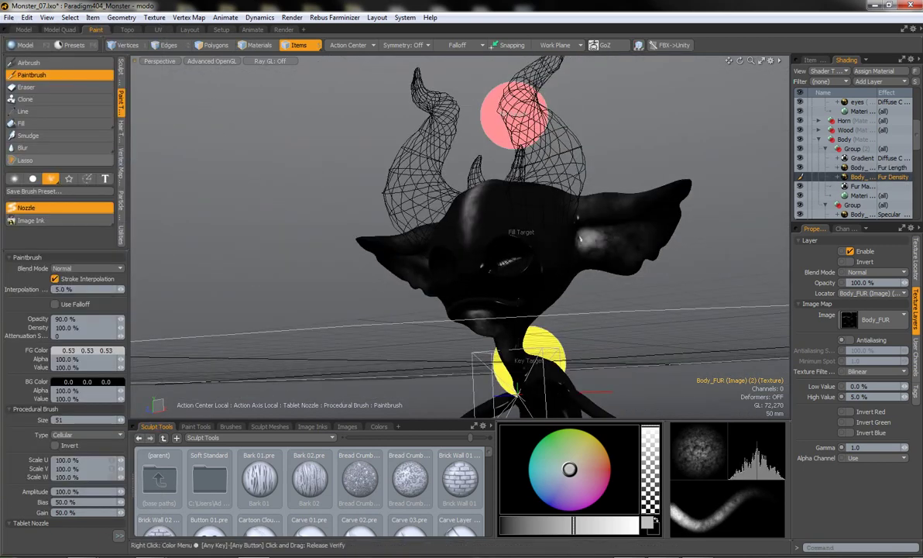
{"action": "scroll", "coordinate": [860, 171], "scroll_direction": "down", "scroll_amount": 3}
{"action": "left_click", "coordinate": [864, 186]}
Step: Set the render camera's depth of field Focus Distance to 1.69 m
{"action": "left_click_drag", "start_coordinate": [791, 186], "coordinate": [735, 186]}
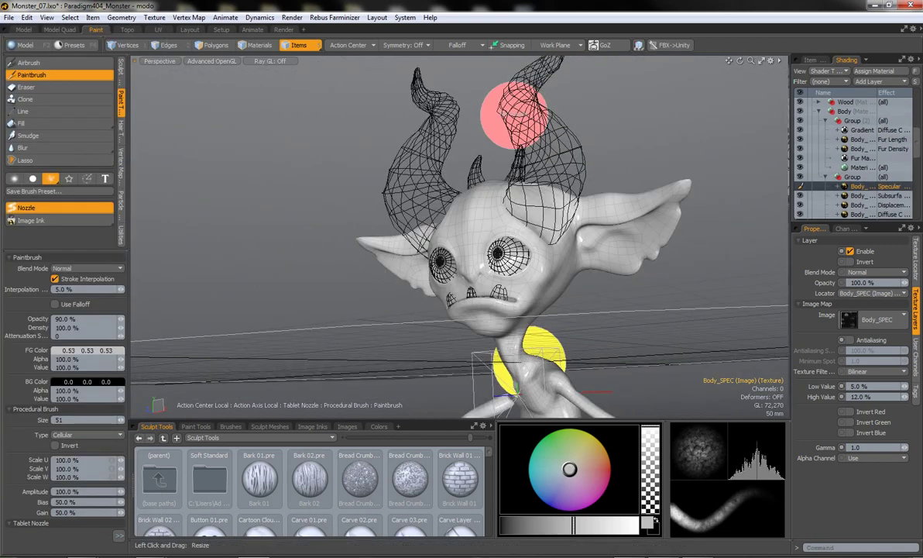
{"action": "left_click", "coordinate": [9, 17]}
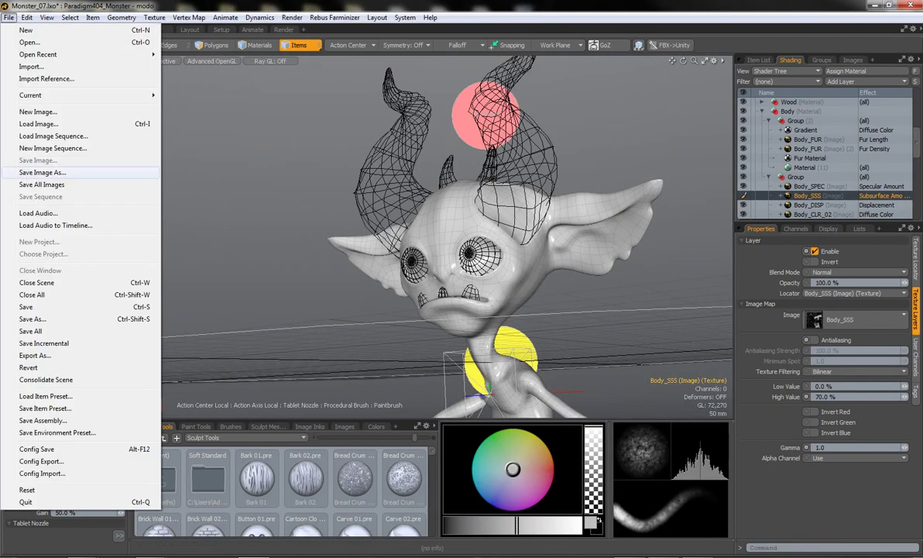
{"action": "key", "text": "Escape"}
{"action": "left_click", "coordinate": [795, 120]}
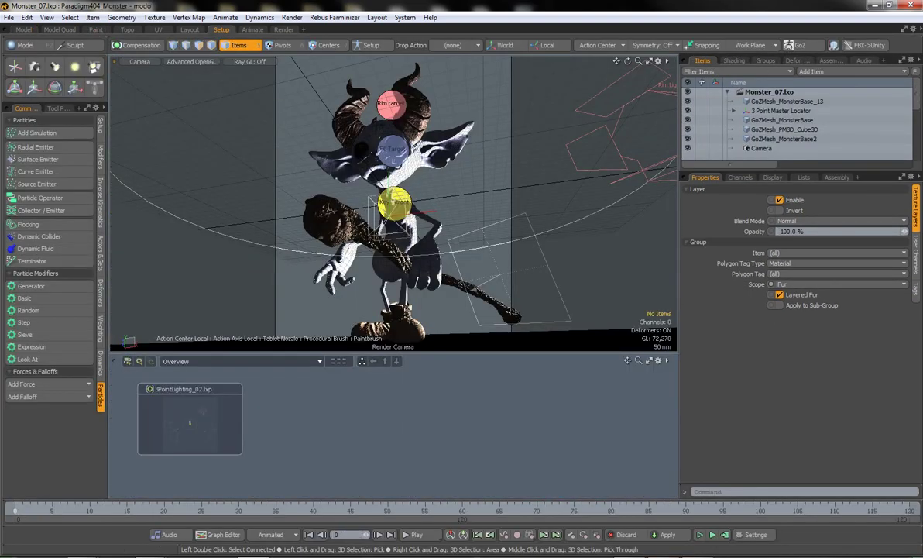
{"action": "left_click", "coordinate": [762, 148]}
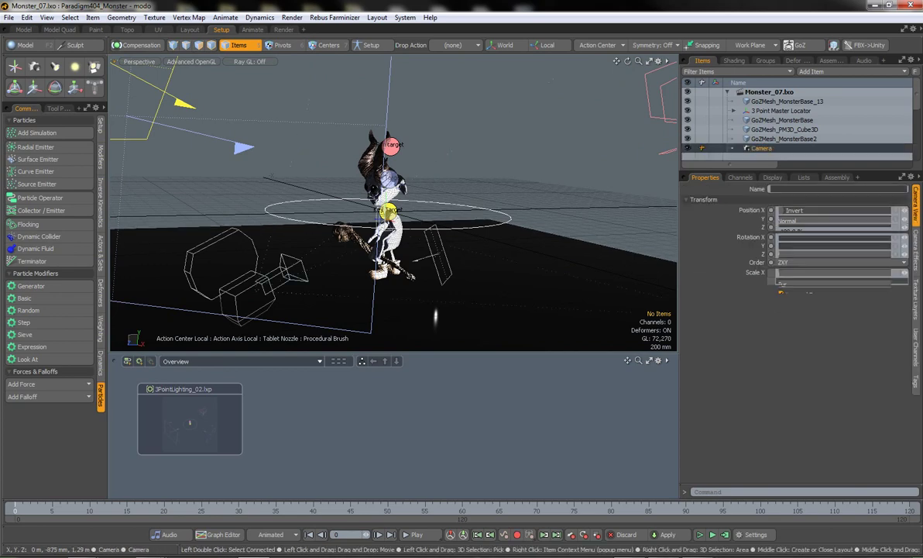
{"action": "mouse_move", "coordinate": [836, 209]}
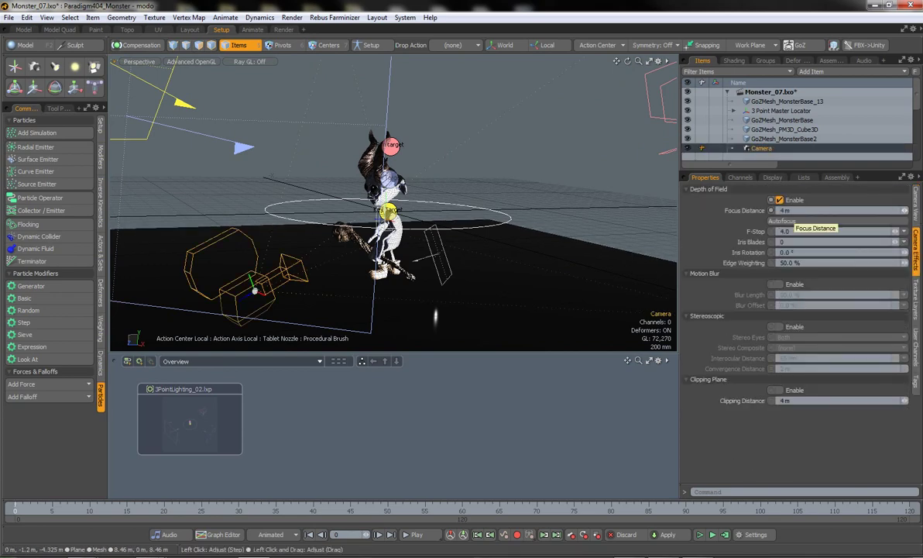
{"action": "mouse_move", "coordinate": [435, 314]}
{"action": "left_mouse_down", "text": "alt"}
{"action": "mouse_move", "coordinate": [421, 318]}
{"action": "mouse_move", "coordinate": [444, 313]}
{"action": "left_mouse_up", "text": "alt"}
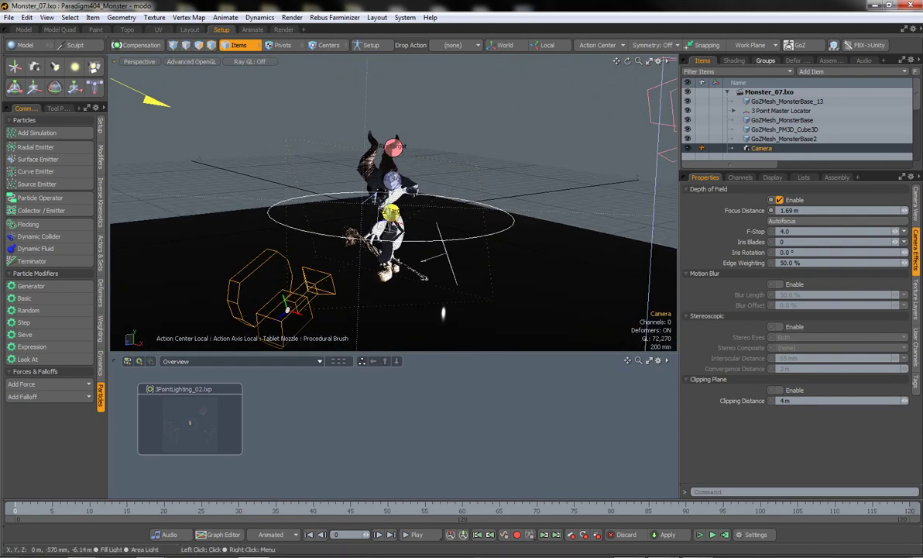
{"action": "left_click", "coordinate": [733, 61]}
Step: Raise Global Illumination Irradiance Rays to 2048 and set subsurface scattering to Both
{"action": "left_click", "coordinate": [916, 220]}
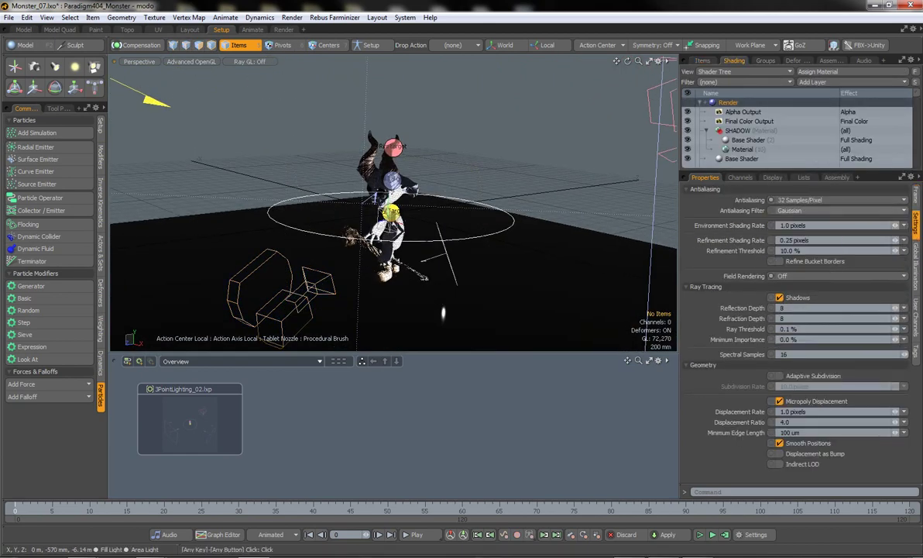
{"action": "left_click", "coordinate": [917, 267]}
{"action": "left_click", "coordinate": [786, 348]}
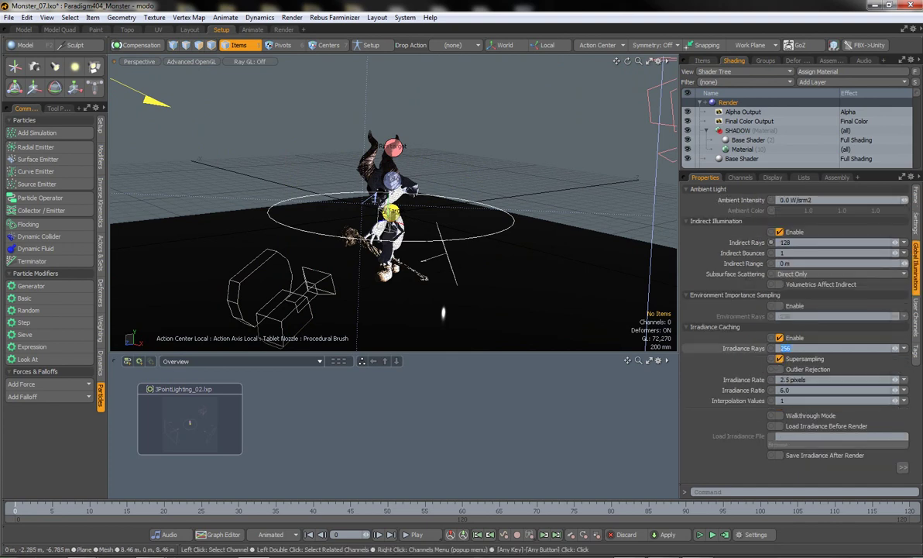
{"action": "type", "text": "2048"}
{"action": "left_click", "coordinate": [780, 338]}
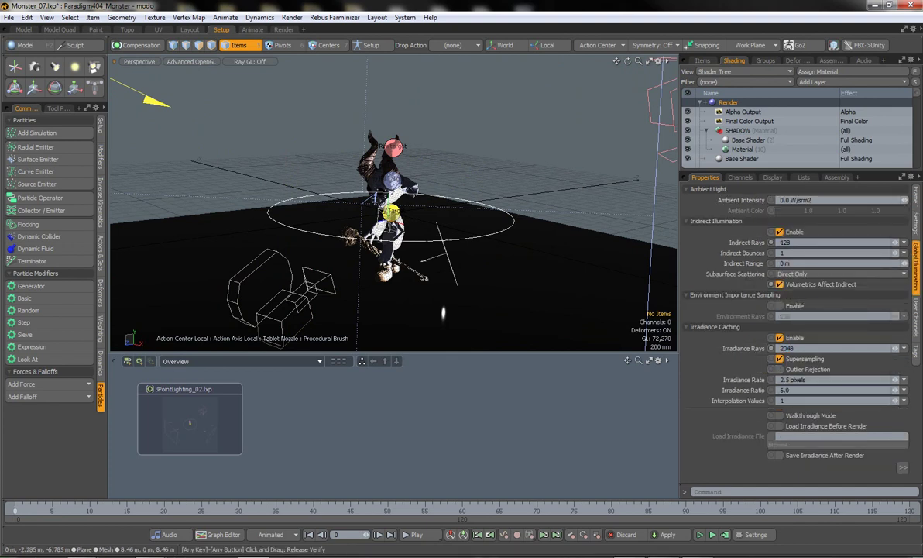
{"action": "left_click", "coordinate": [798, 274]}
{"action": "left_click", "coordinate": [785, 297]}
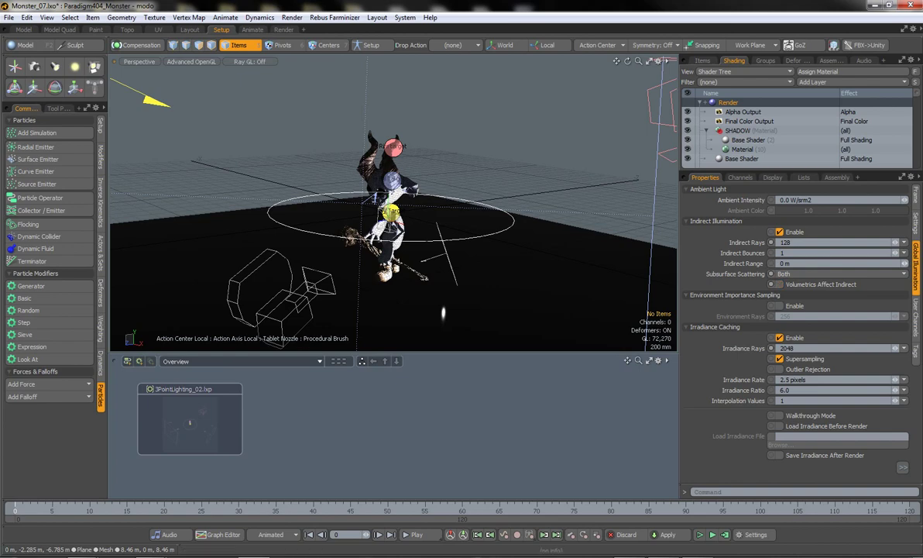
{"action": "left_click", "coordinate": [917, 223]}
{"action": "left_click", "coordinate": [916, 261]}
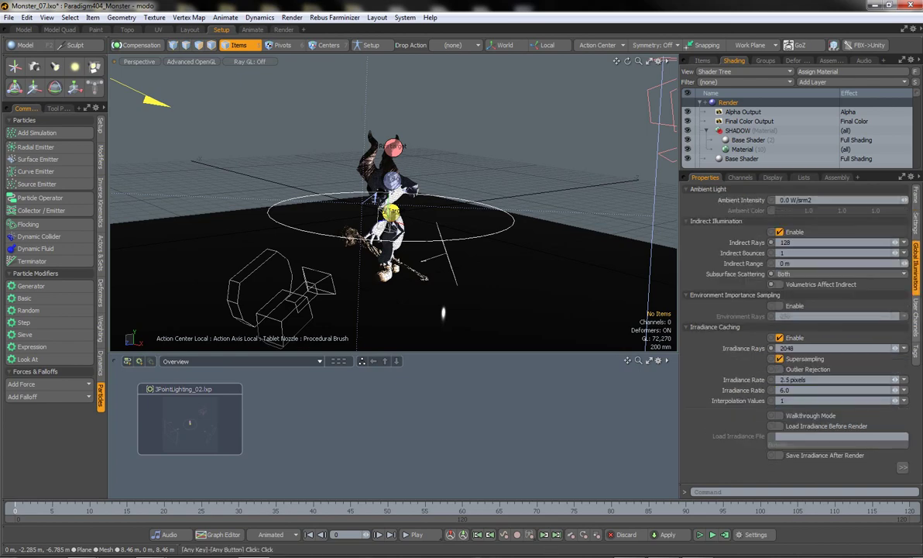
Step: Duplicate the Alpha Output into Subsurface Shading and Specular Shading outputs
{"action": "left_click_drag", "start_coordinate": [744, 112], "coordinate": [744, 123]}
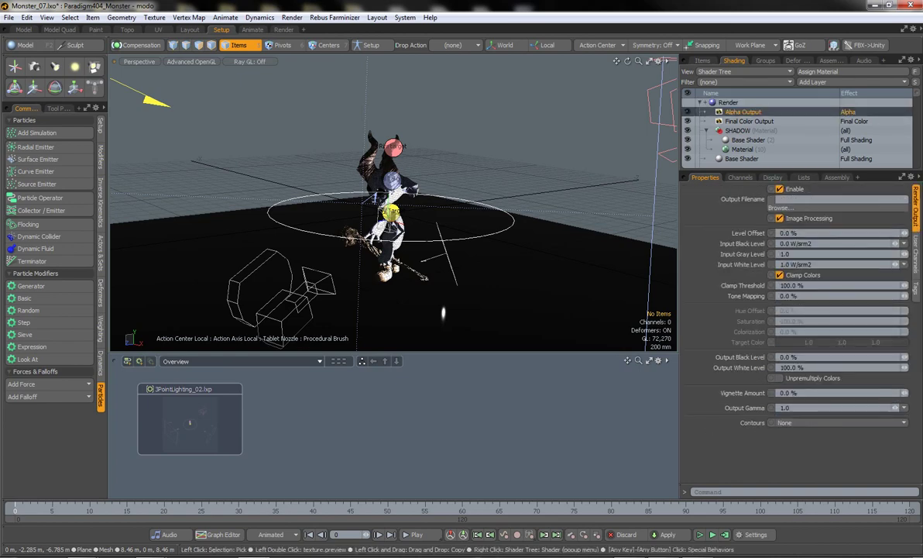
{"action": "left_click", "coordinate": [852, 121]}
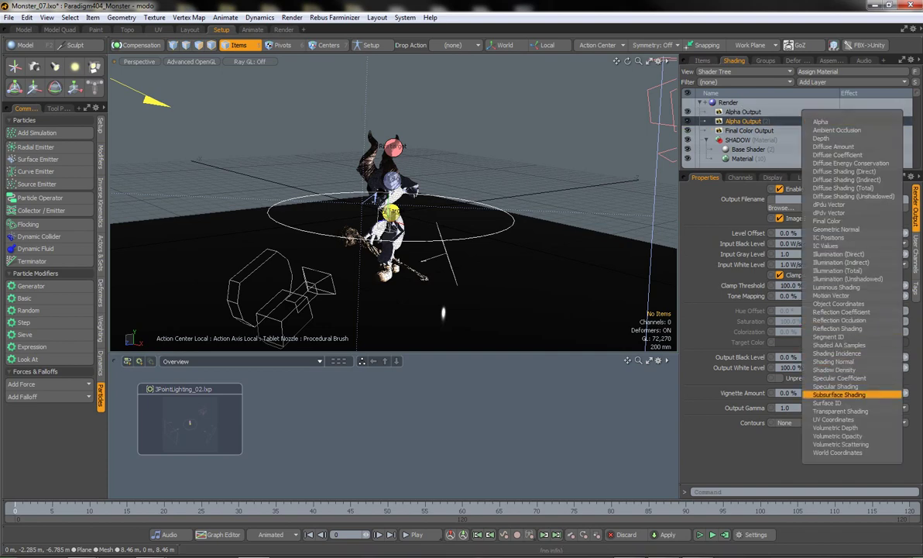
{"action": "left_click", "coordinate": [852, 391]}
{"action": "right_click", "coordinate": [705, 120]}
{"action": "left_click", "coordinate": [724, 160]}
{"action": "left_click", "coordinate": [852, 122]}
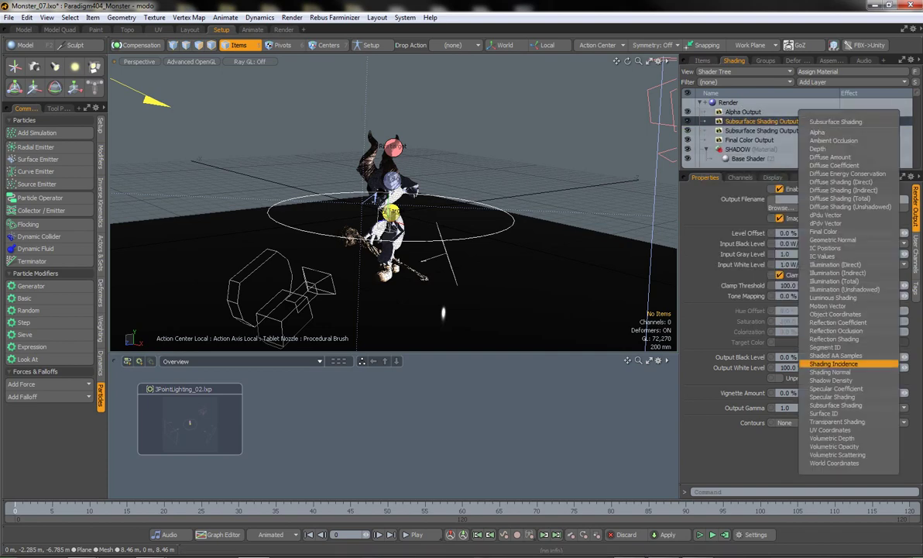
{"action": "left_click", "coordinate": [833, 396]}
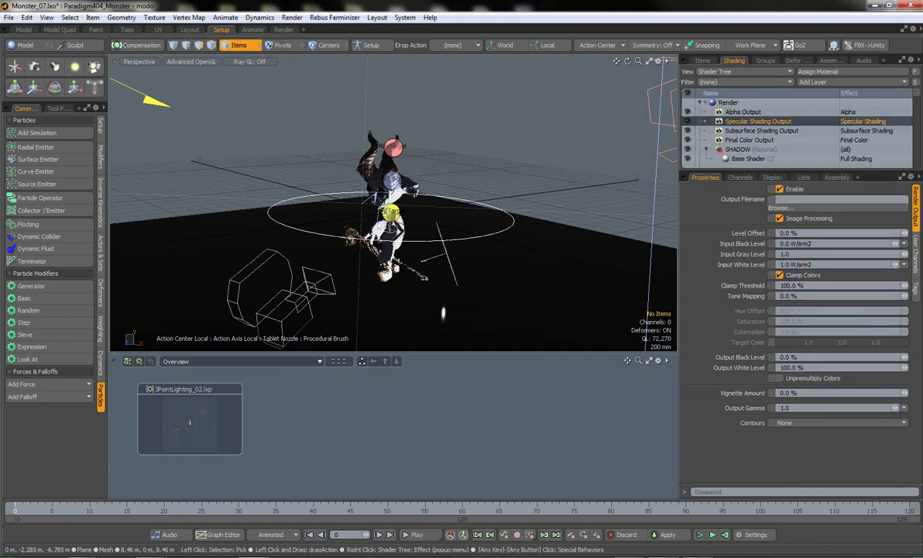
{"action": "left_click", "coordinate": [860, 122]}
{"action": "left_click", "coordinate": [798, 376]}
Step: Duplicate the specular output as a Reflection Shading output
{"action": "right_click", "coordinate": [705, 122]}
{"action": "left_click", "coordinate": [681, 155]}
{"action": "left_click", "coordinate": [852, 122]}
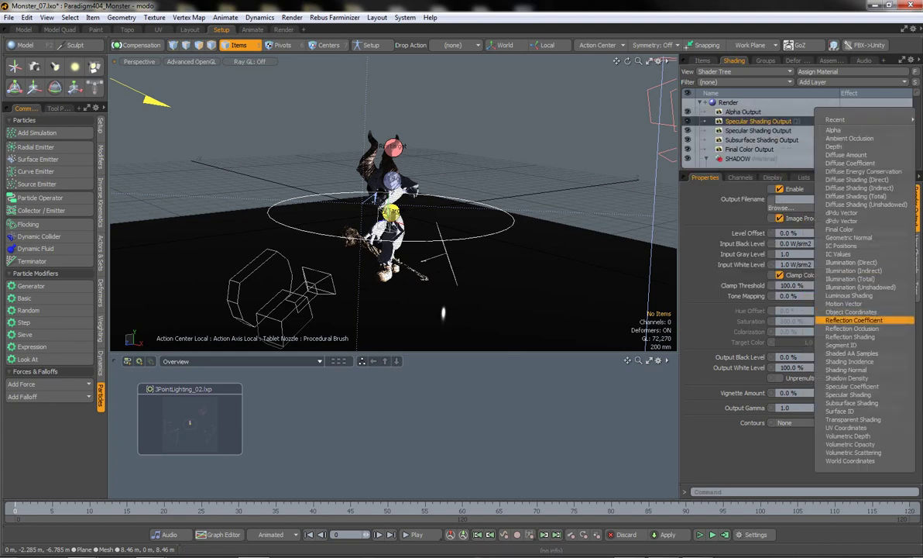
{"action": "left_click", "coordinate": [806, 298]}
{"action": "left_click", "coordinate": [702, 61]}
Step: Give the Denti material 0 transparency and pinkish subsurface colour 0.8/0.6/0.55, same surface only
{"action": "left_click", "coordinate": [735, 60]}
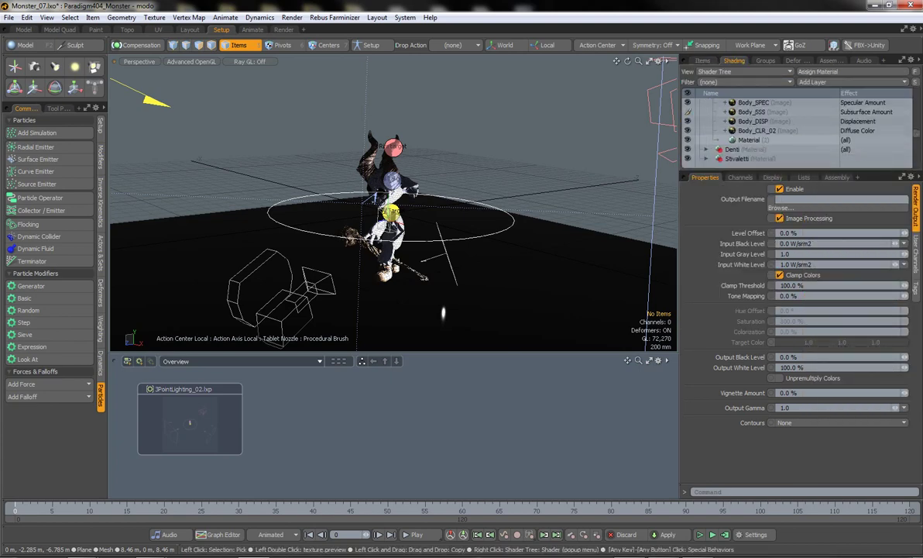
{"action": "left_click", "coordinate": [742, 158]}
{"action": "type", "text": "0"}
{"action": "key", "text": "Return"}
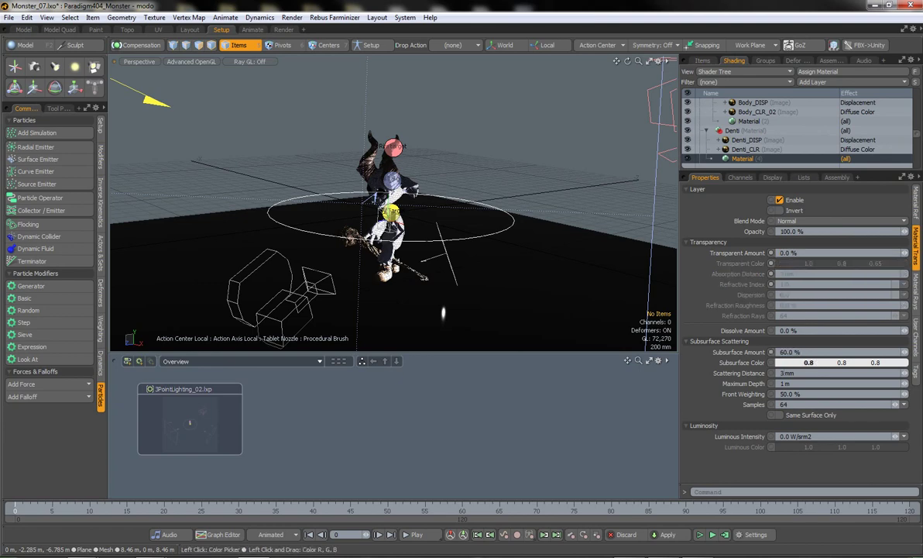
{"action": "left_click", "coordinate": [842, 363]}
{"action": "left_click", "coordinate": [523, 290]}
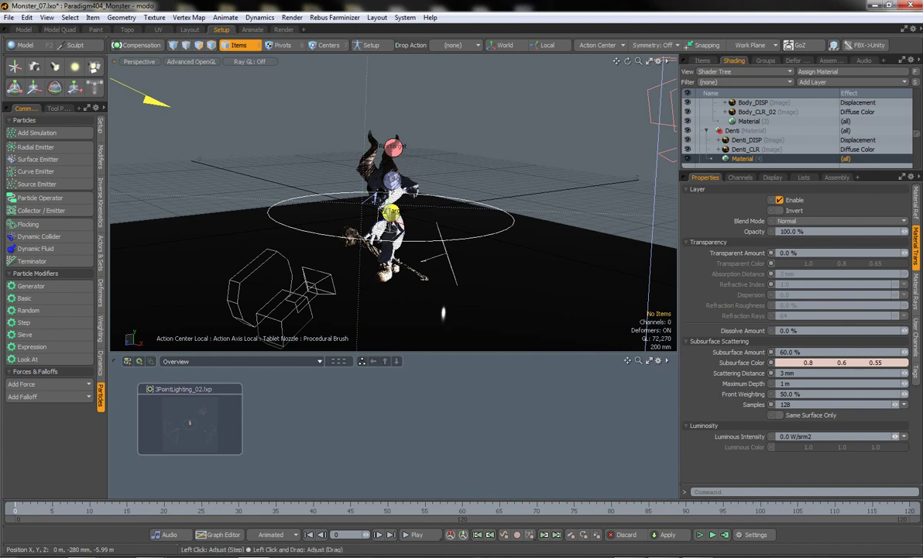
{"action": "left_click", "coordinate": [779, 414]}
{"action": "scroll", "coordinate": [775, 127], "scroll_direction": "up", "scroll_amount": 10}
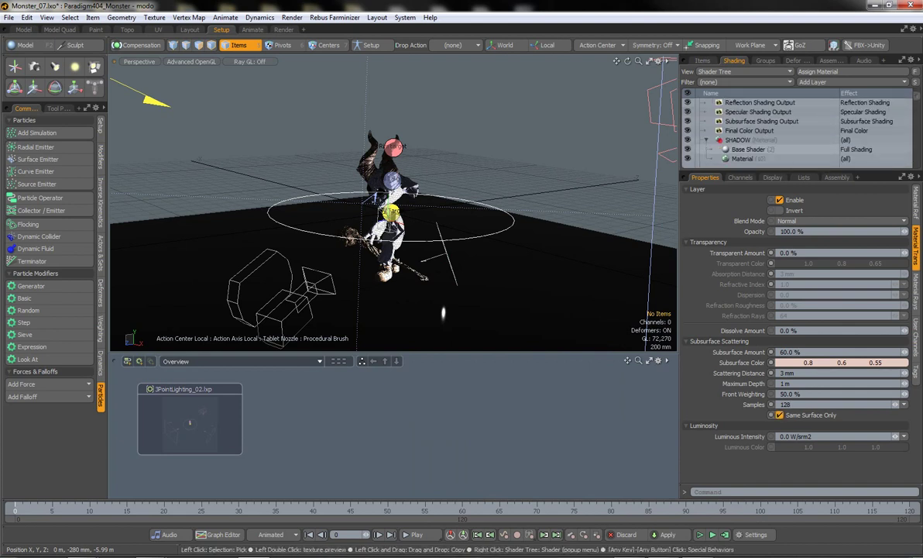
Step: Add an Ambient Occlusion output with 256 occlusion rays from another Alpha Output copy
{"action": "left_click_drag", "start_coordinate": [744, 112], "coordinate": [736, 103]}
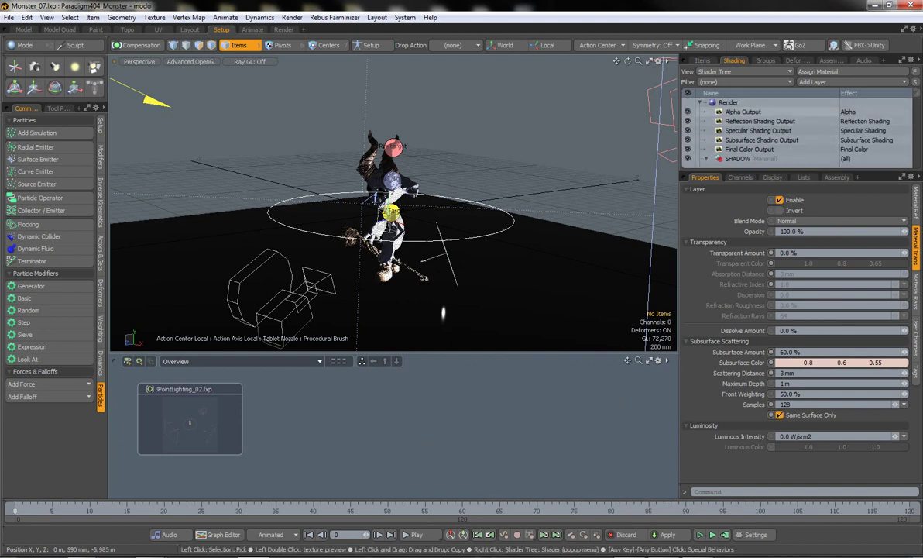
{"action": "left_click", "coordinate": [849, 121]}
{"action": "left_click", "coordinate": [782, 146]}
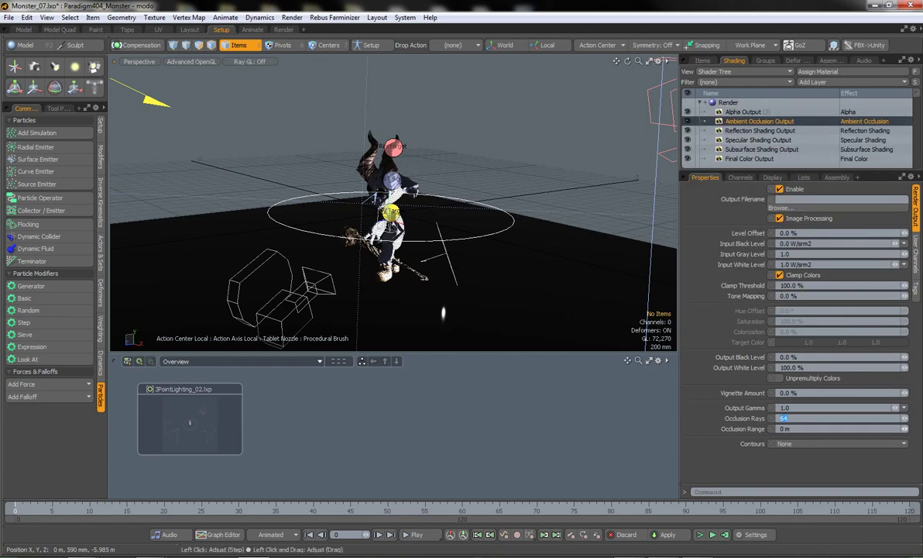
{"action": "left_click_drag", "start_coordinate": [387, 233], "coordinate": [464, 232], "text": "alt"}
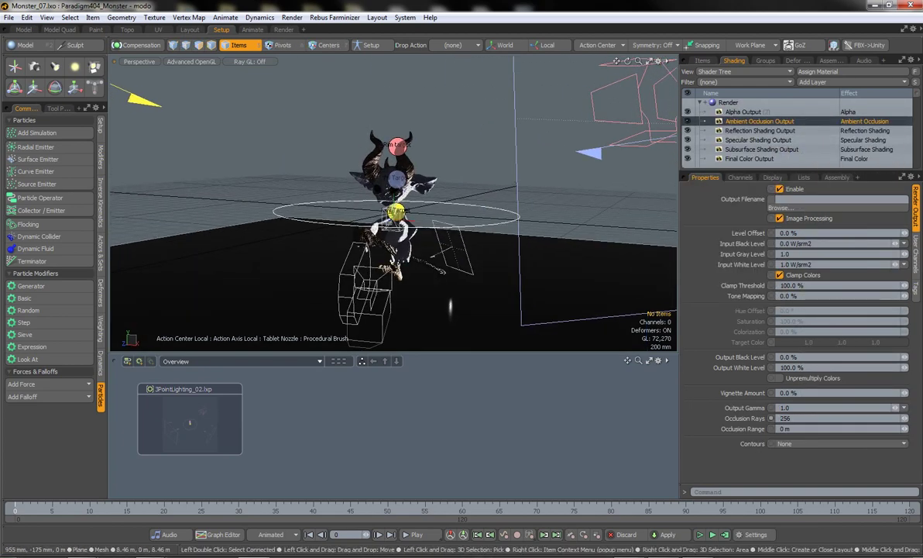
{"action": "left_click", "coordinate": [728, 102]}
Step: Check the 1024 × 1280 frame size and render the final frame with Render > Render
{"action": "left_click", "coordinate": [917, 193]}
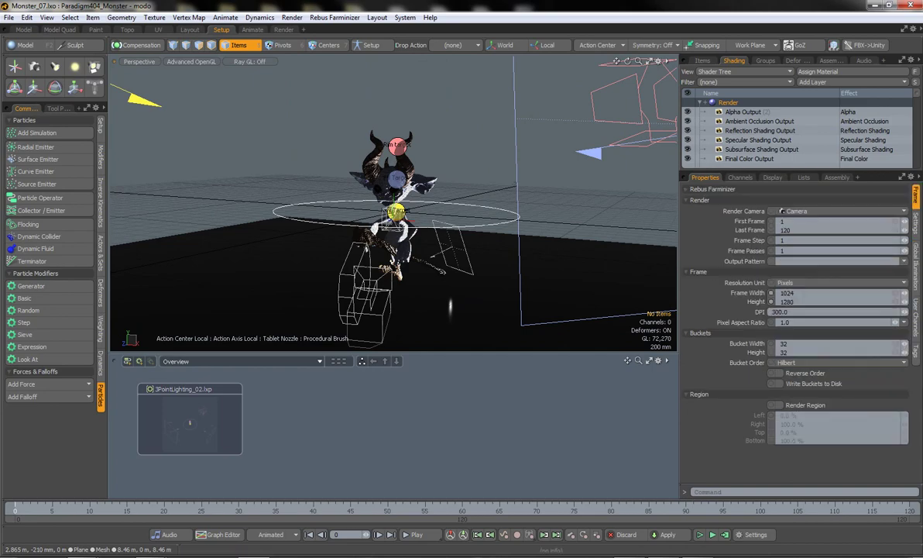
{"action": "left_click", "coordinate": [292, 17]}
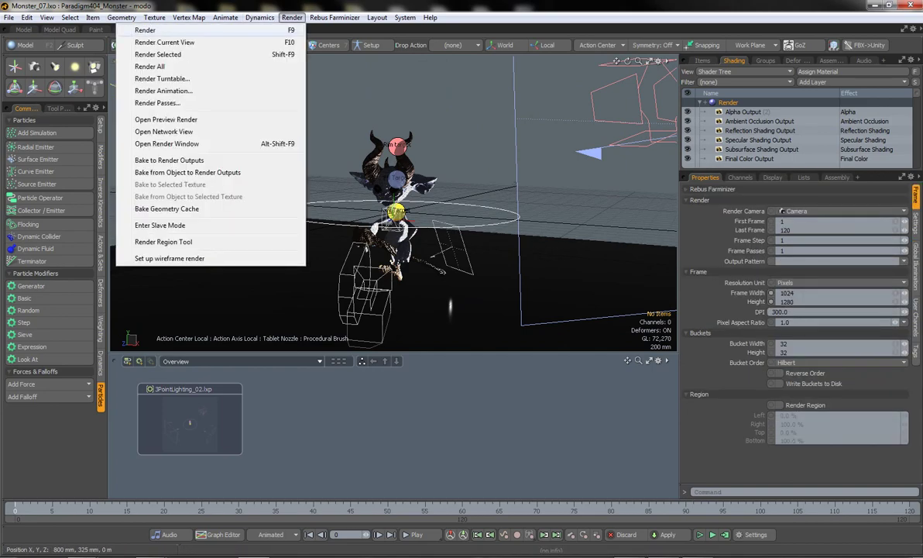
{"action": "left_click", "coordinate": [163, 29]}
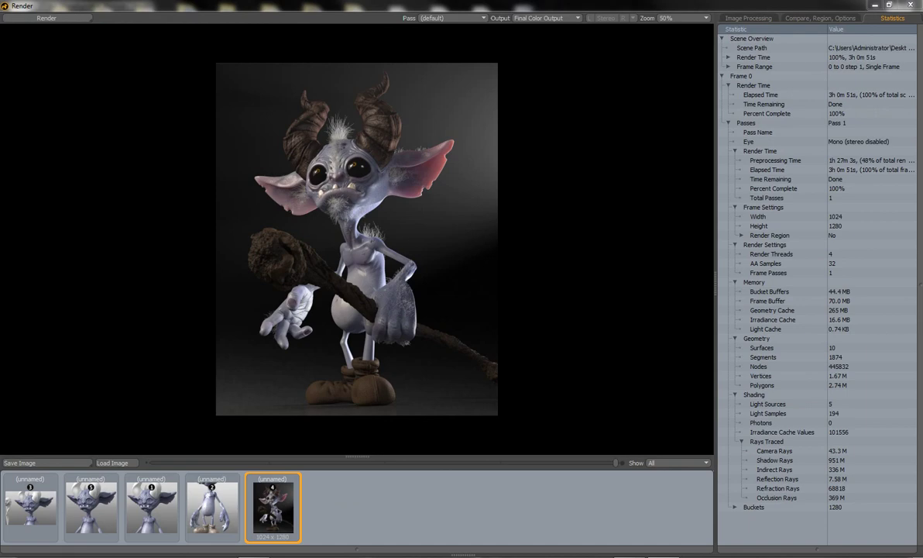
{"action": "scroll", "coordinate": [356, 238], "scroll_direction": "up", "scroll_amount": 1}
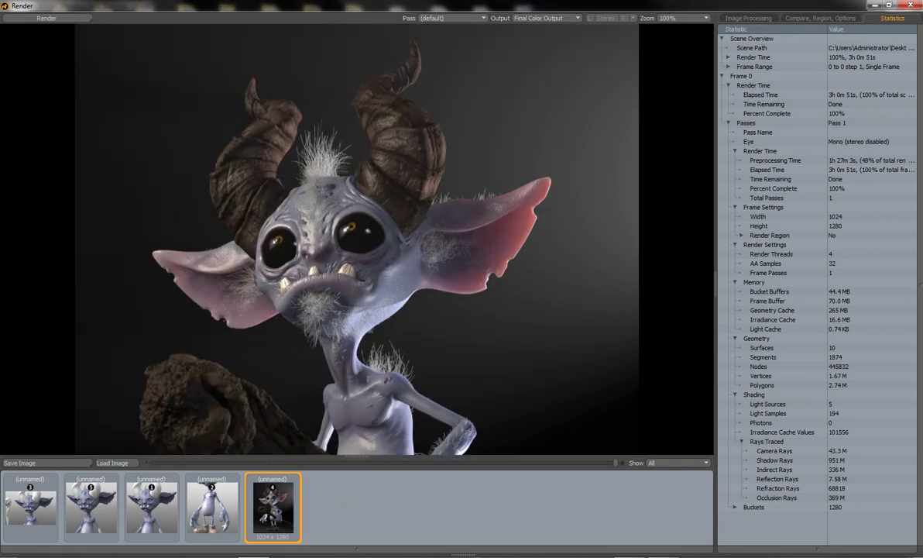